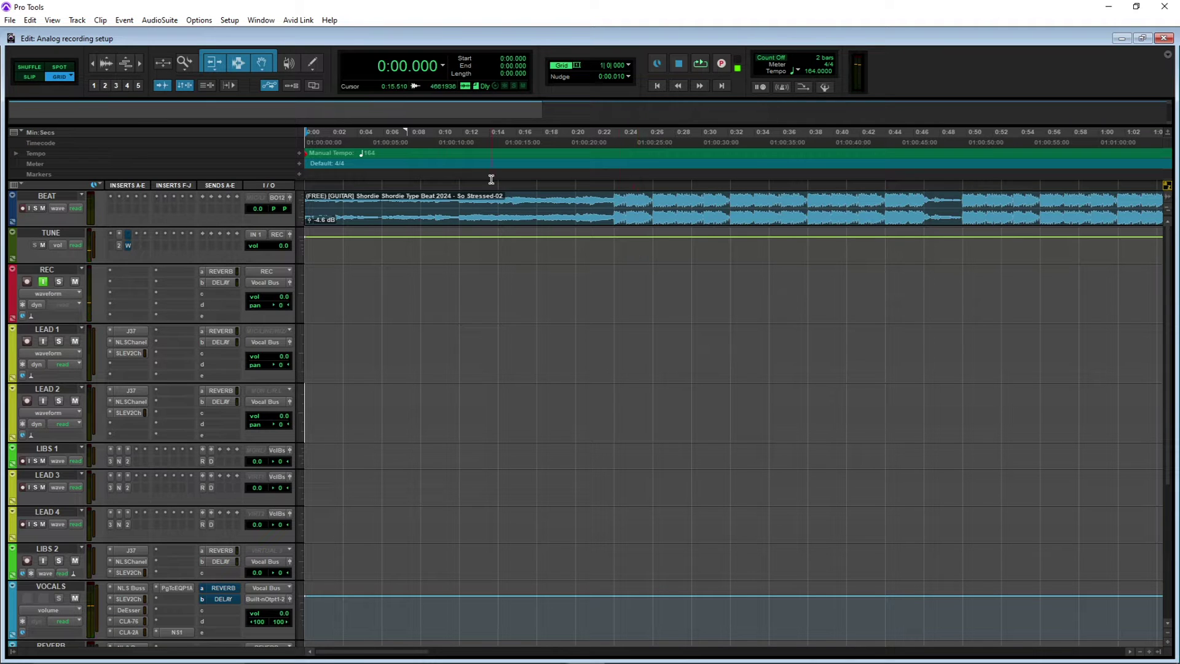
Examine the SSL EV2 Channel and Waves Tune Real-Time settings on the TUNE track, and review the session's tracks down to Master 1
{"action": "left_click", "coordinate": [119, 245]}
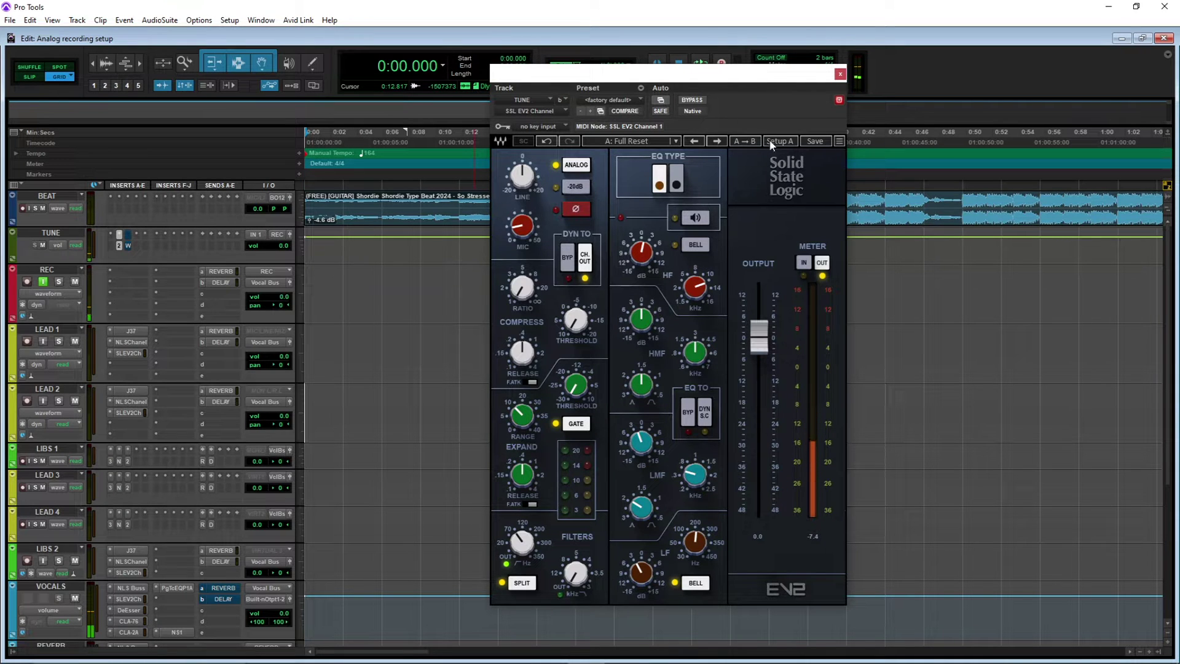
{"action": "left_click", "coordinate": [516, 243]}
{"action": "mouse_move", "coordinate": [526, 545]}
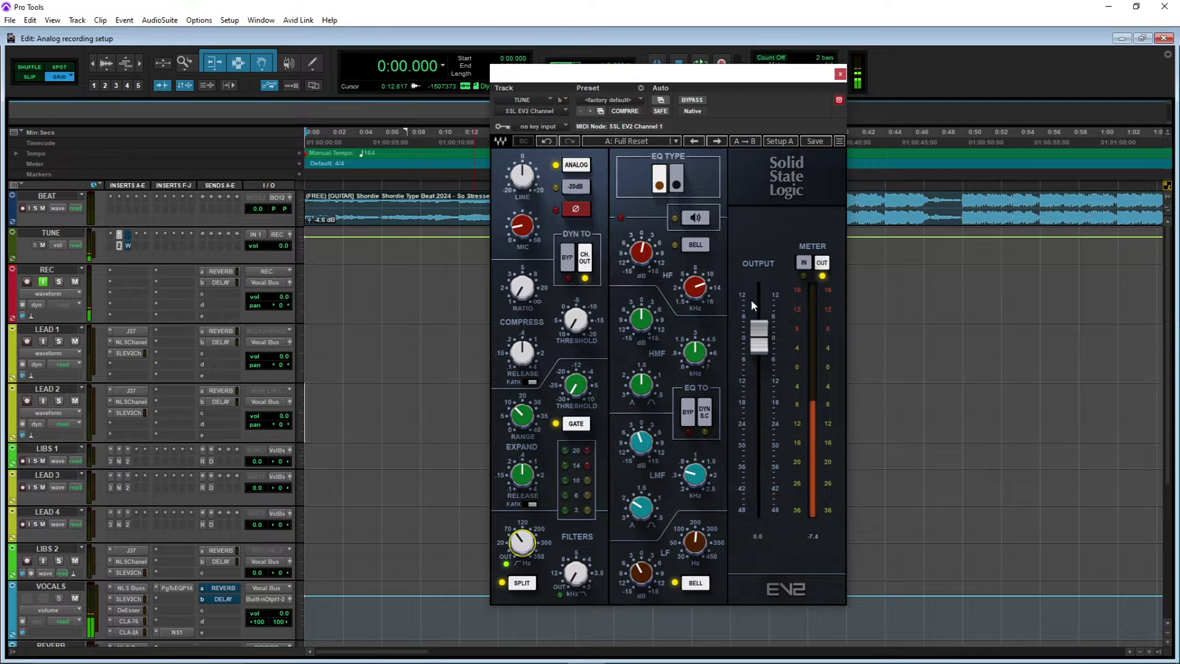
{"action": "left_click", "coordinate": [840, 74]}
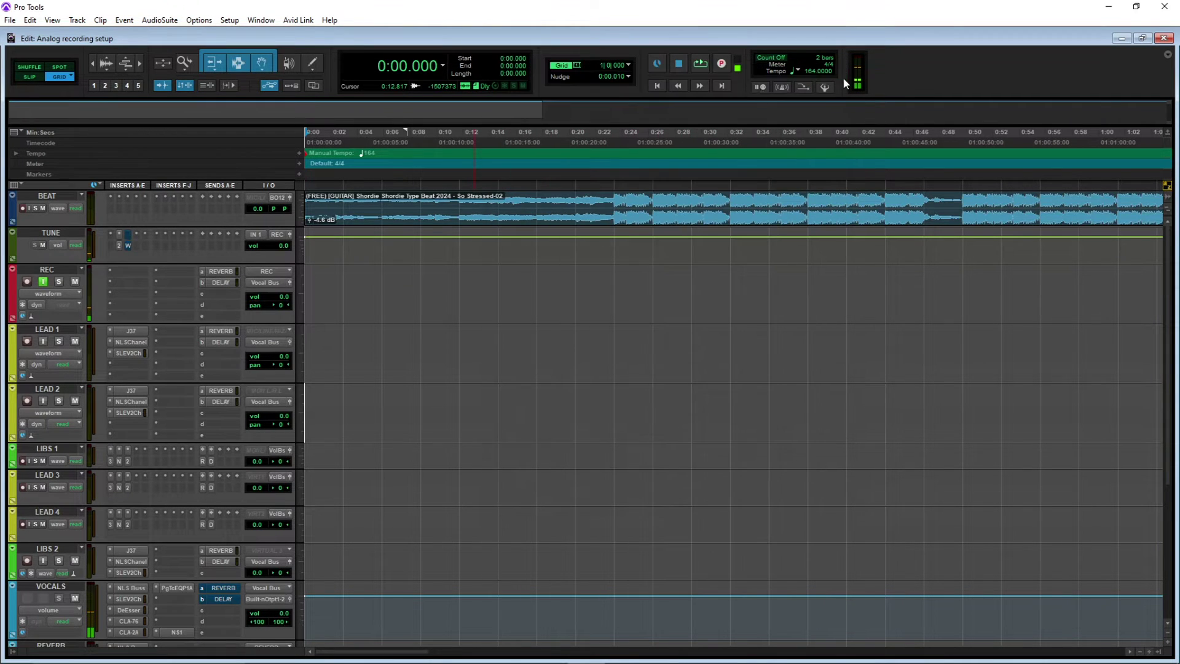
{"action": "left_click", "coordinate": [129, 245]}
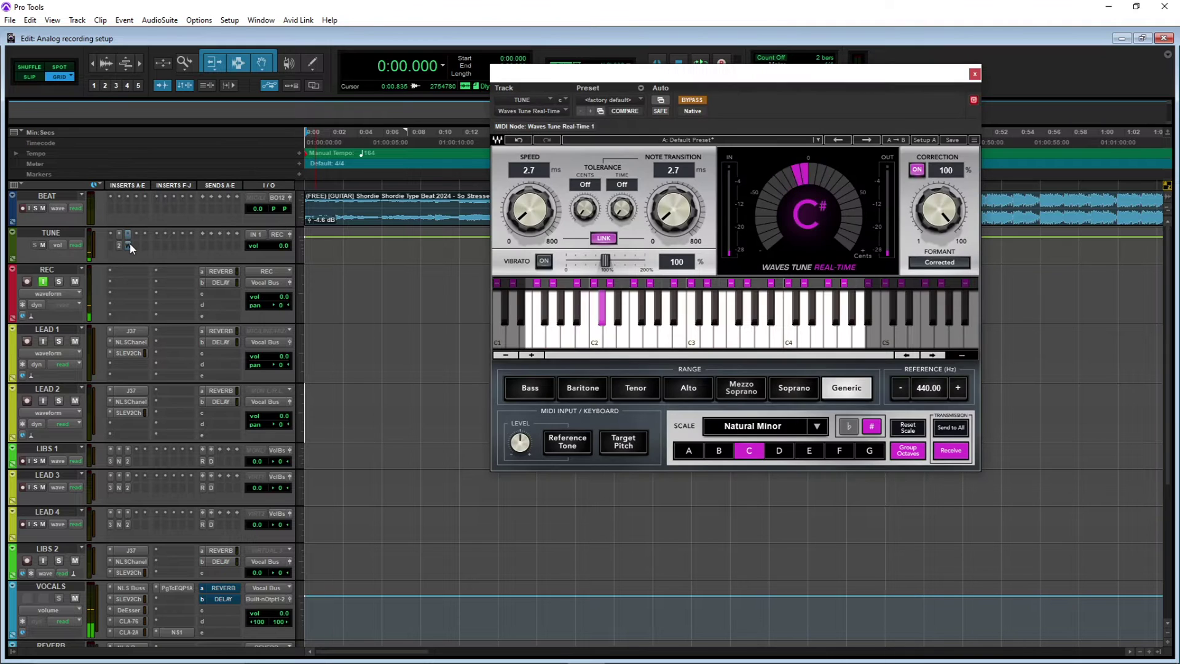
{"action": "left_click", "coordinate": [119, 244]}
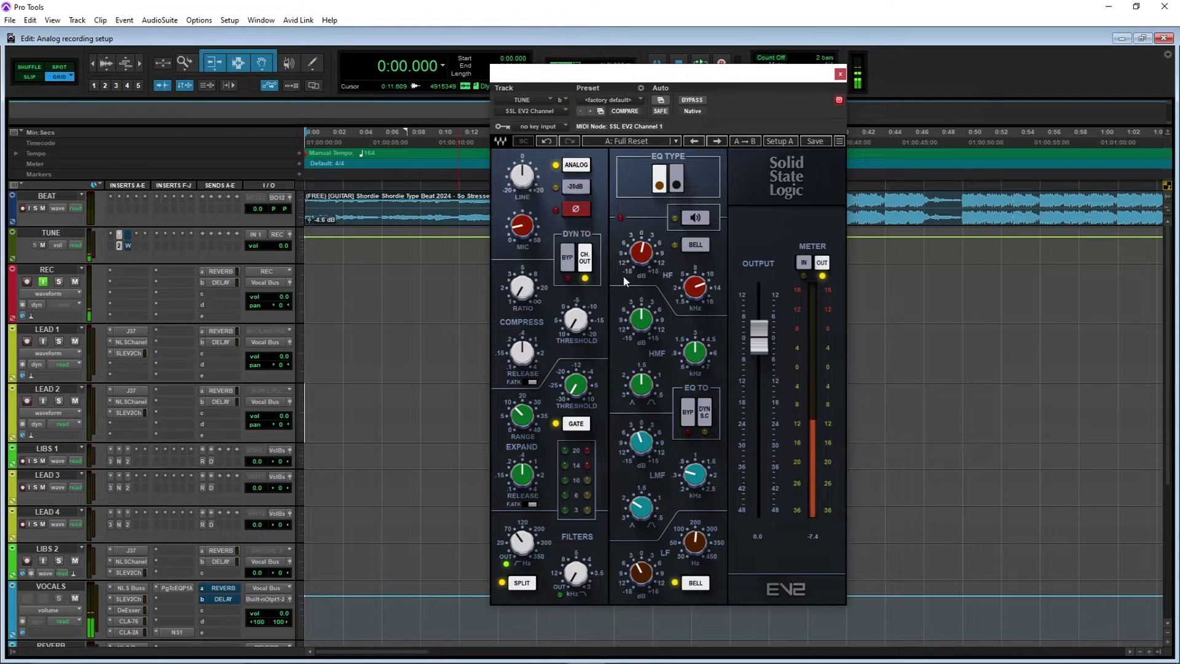
{"action": "left_click", "coordinate": [520, 227]}
{"action": "left_click", "coordinate": [841, 73]}
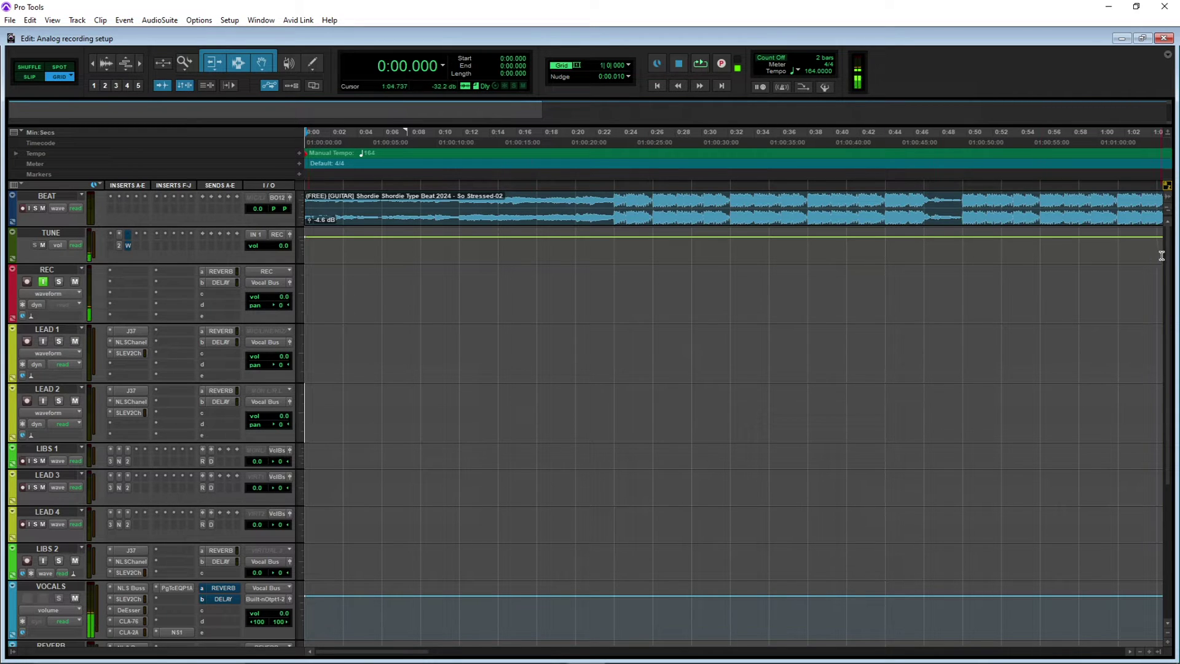
{"action": "left_click_drag", "start_coordinate": [1168, 277], "coordinate": [1139, 421]}
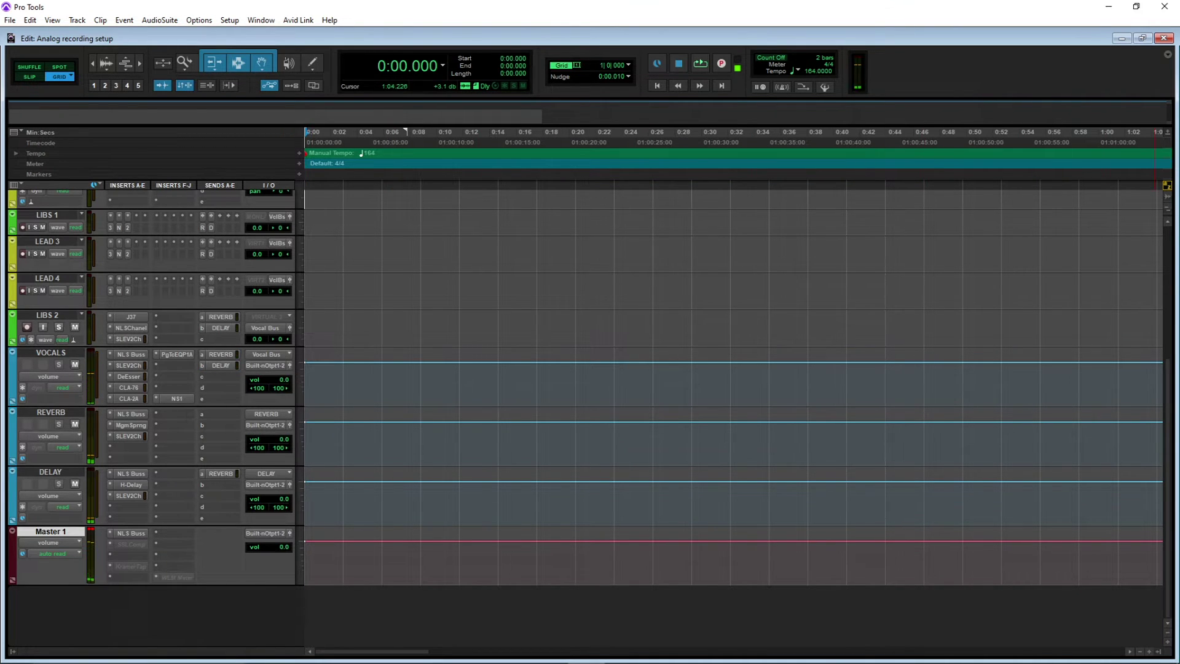
{"action": "left_click_drag", "start_coordinate": [1171, 540], "coordinate": [1138, 361]}
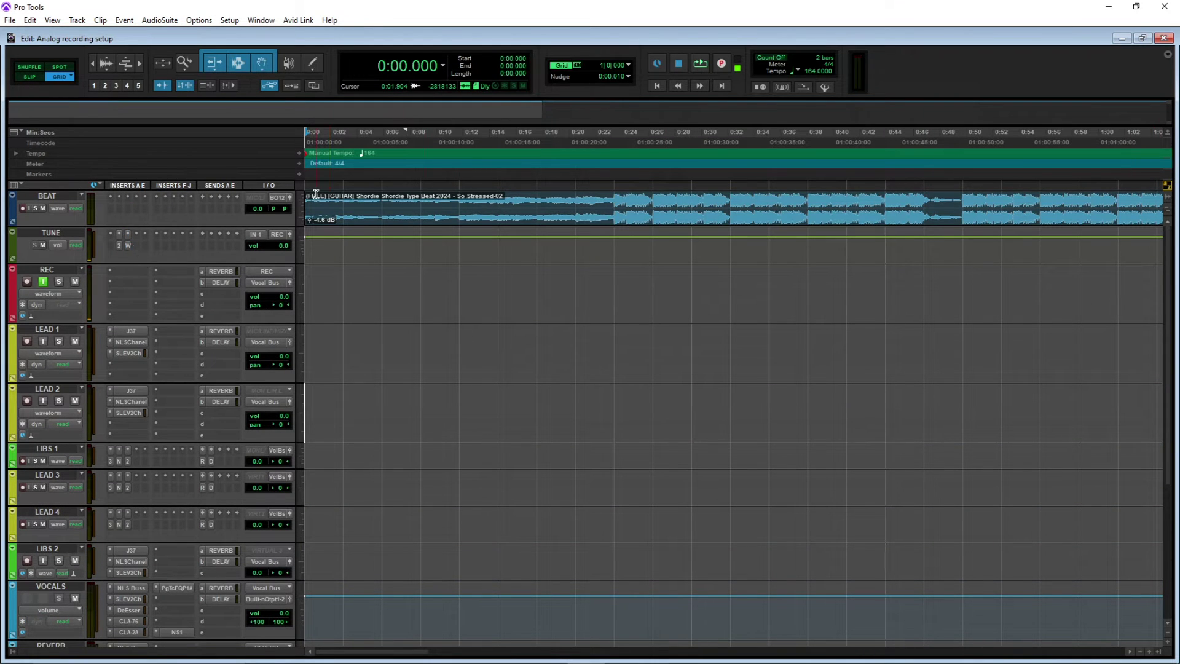
Arm the REC track and record a vocal take over the beat starting at 0:10.243
{"action": "left_click", "coordinate": [443, 142]}
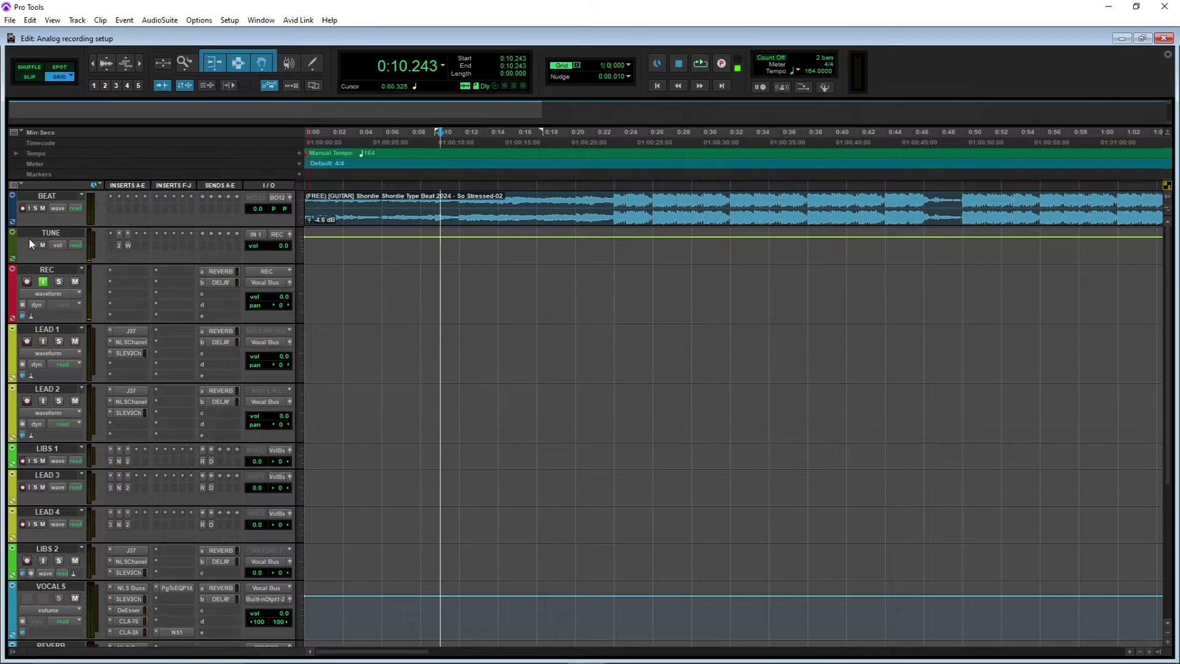
{"action": "left_click", "coordinate": [27, 283]}
{"action": "key", "text": "ctrl+space"}
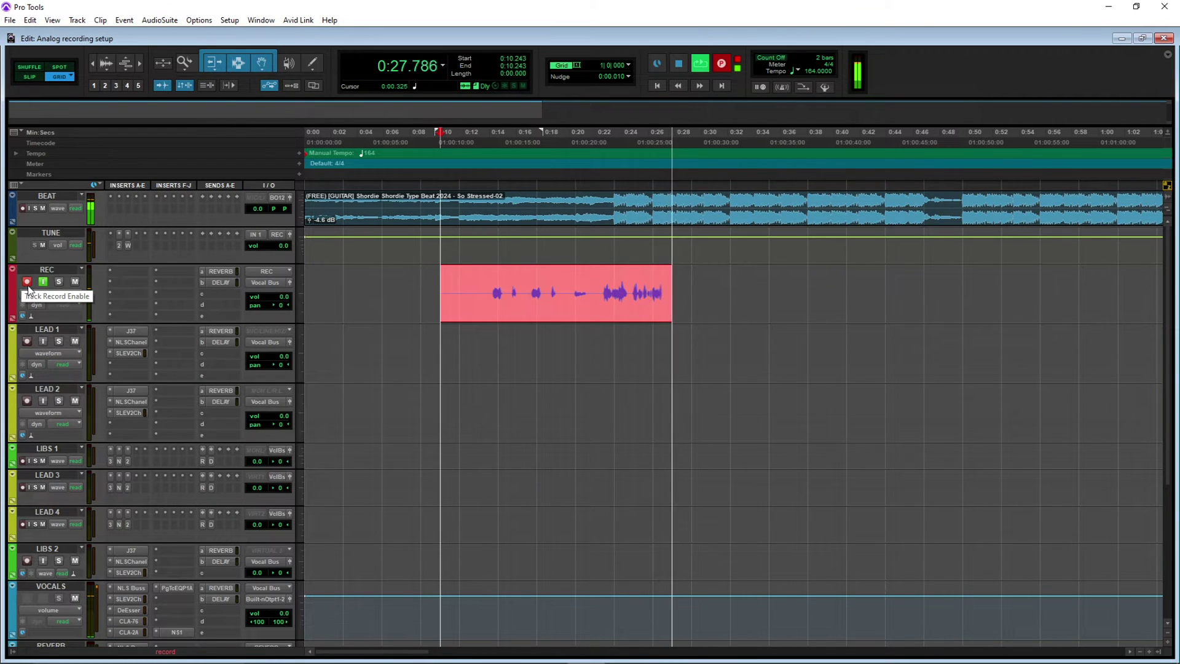
Stop the take, trim its silent beginning up to about 0:22.2, and move the clip to LEAD 1 at the same time position
{"action": "left_click", "coordinate": [487, 132]}
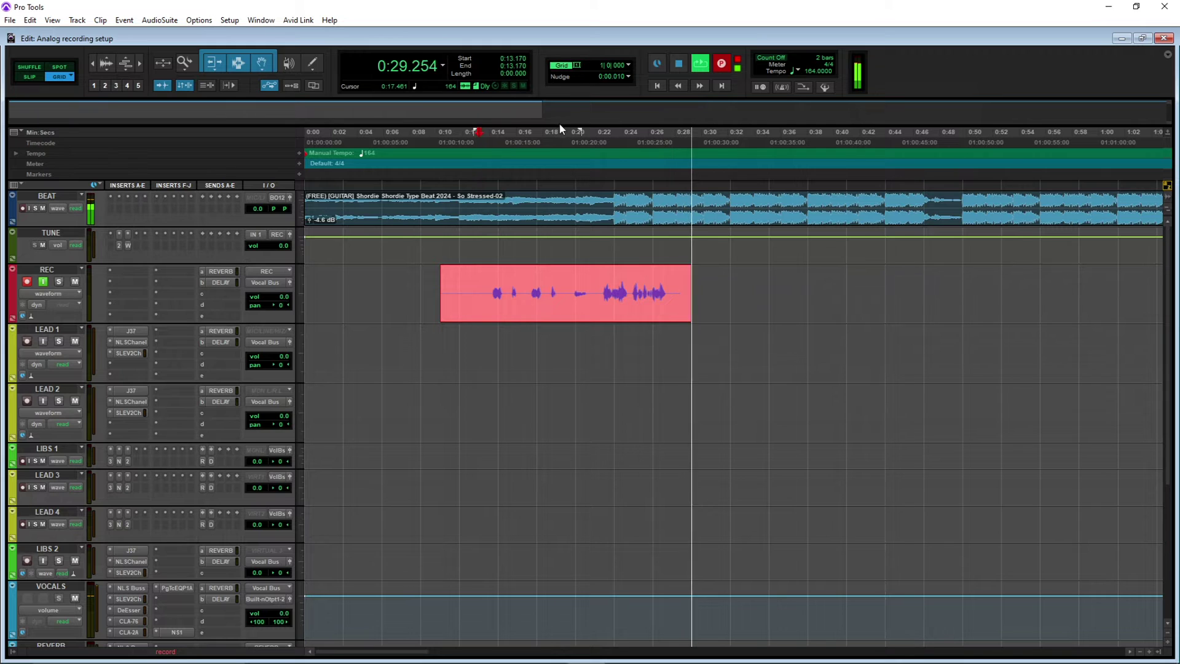
{"action": "left_click", "coordinate": [572, 246]}
{"action": "key", "text": "a"}
{"action": "left_click_drag", "start_coordinate": [642, 319], "coordinate": [653, 328]}
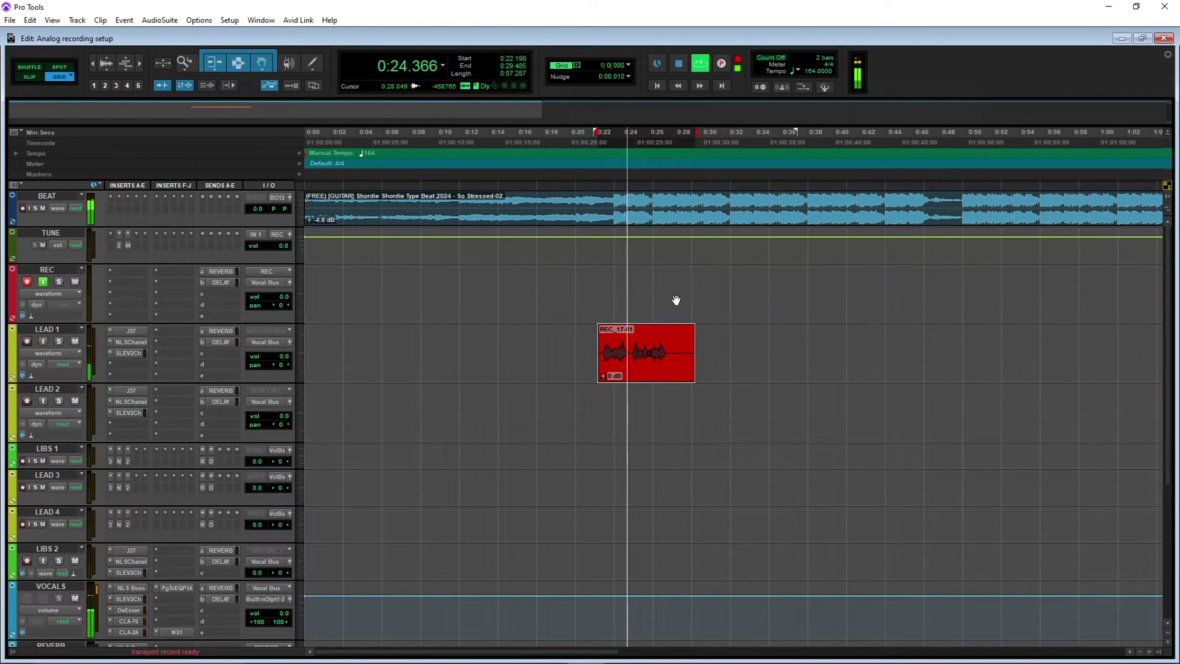
Record the second vocal line on REC, redoing the take from 0:23.414 over the previous attempts
{"action": "key", "text": "ctrl+space"}
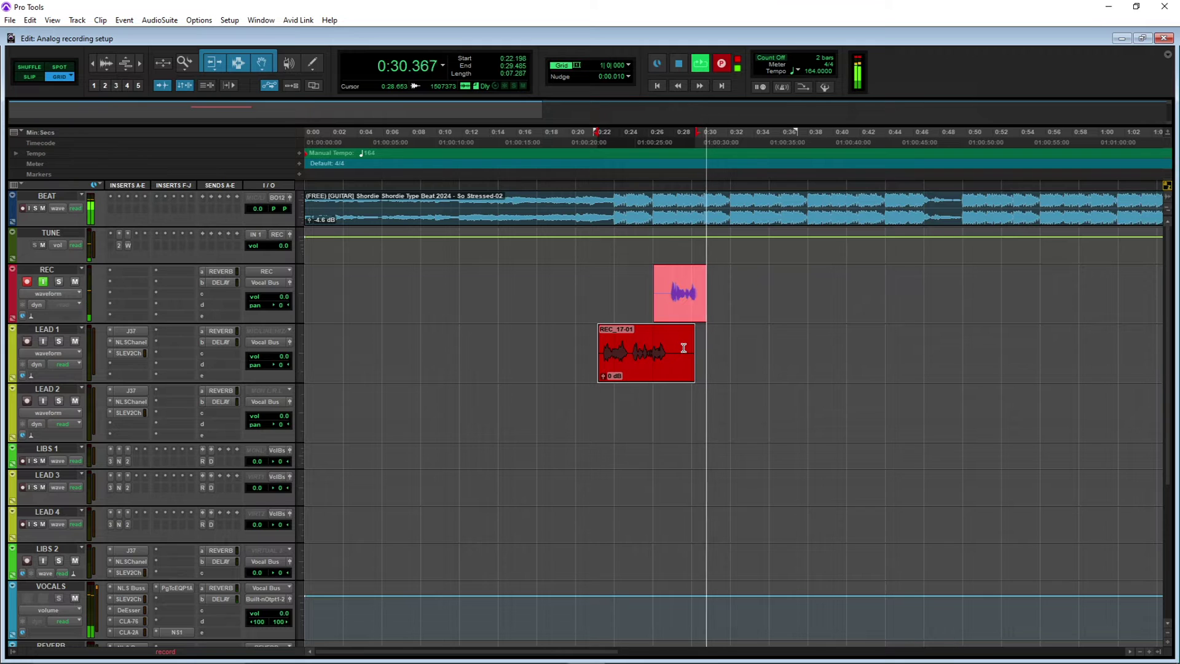
{"action": "left_click", "coordinate": [617, 143]}
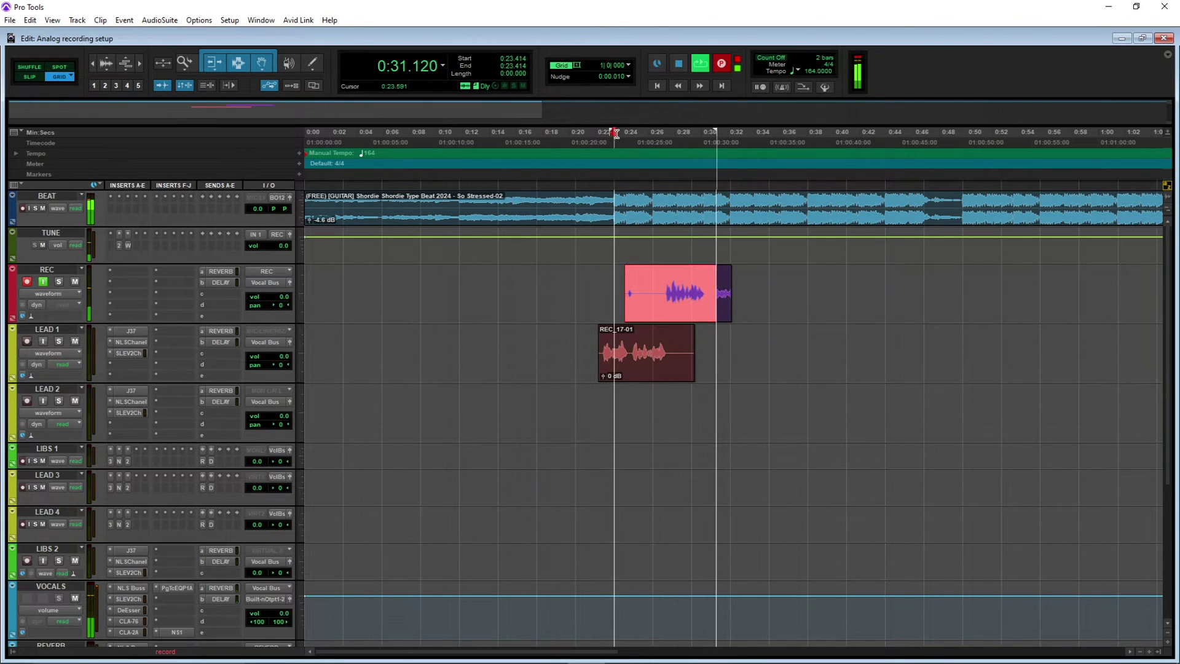
{"action": "key", "text": "space"}
{"action": "key", "text": "ctrl+space"}
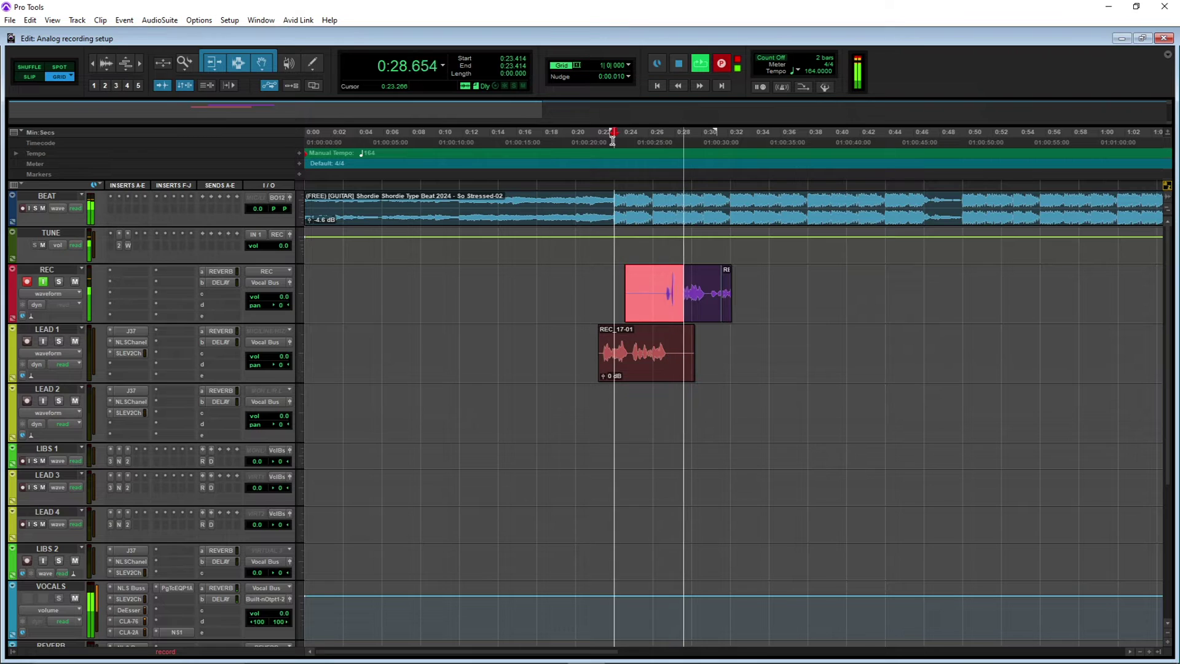
{"action": "key", "text": "space"}
{"action": "key", "text": "space"}
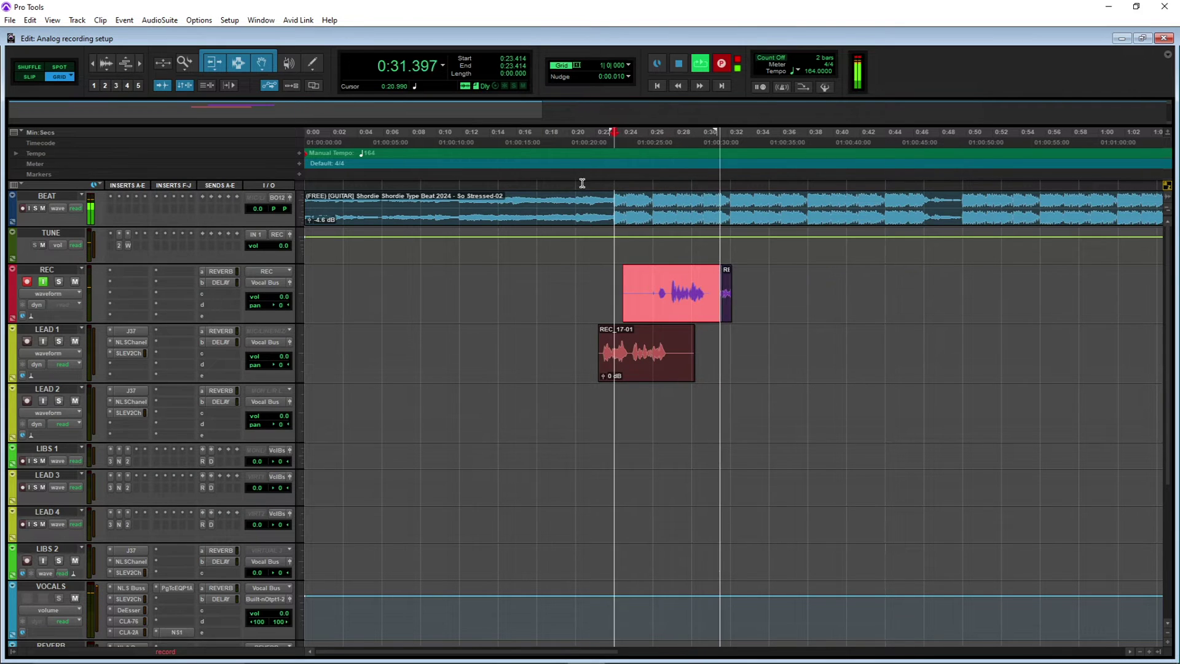
{"action": "key", "text": "space"}
Play the new take back, trim its start at 0:27.306, and move it to LEAD 2 at the same time position
{"action": "key", "text": "space"}
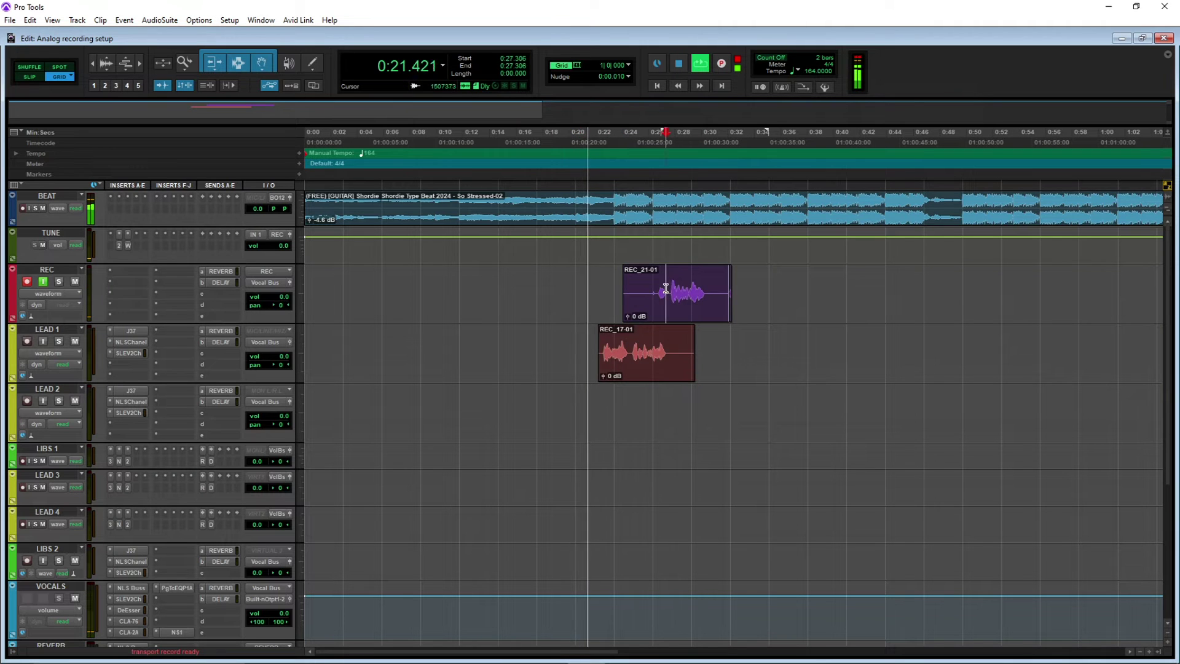
{"action": "left_click", "coordinate": [697, 306]}
{"action": "left_click_drag", "start_coordinate": [697, 311], "coordinate": [694, 400]}
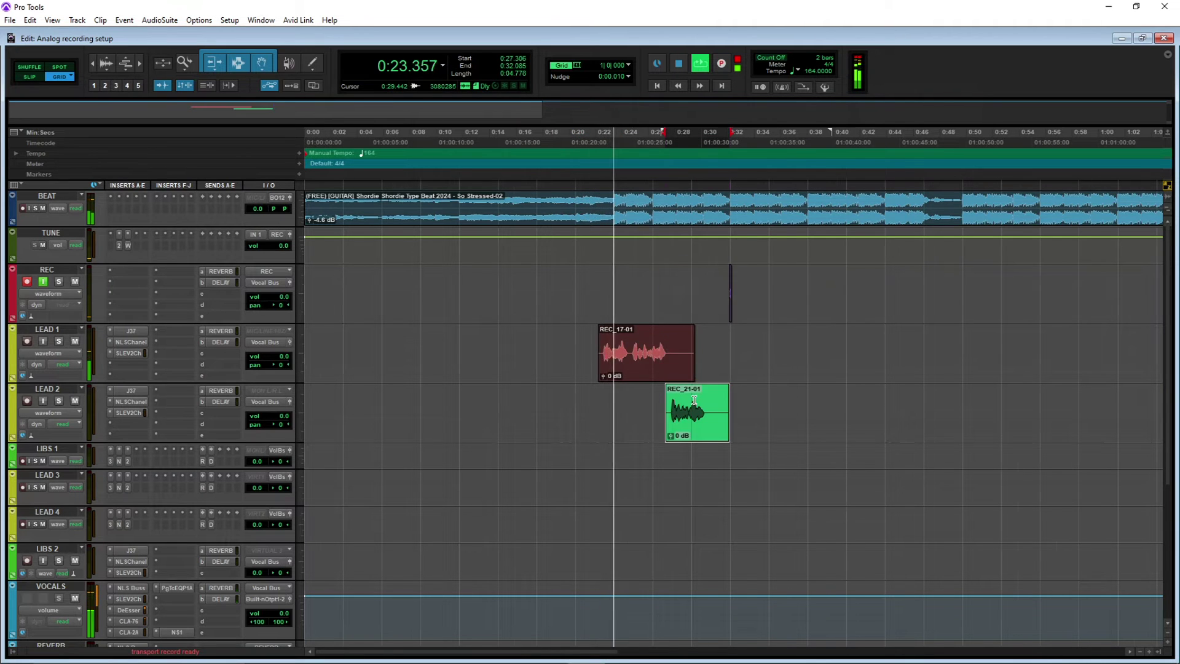
Trim the silent tails of both vocal clips, ending the LEAD 1 clip at 0:27.504 and the LEAD 2 clip just after its waveform
{"action": "key", "text": "ctrl+]"}
{"action": "key", "text": "ctrl+]"}
{"action": "left_click", "coordinate": [744, 347]}
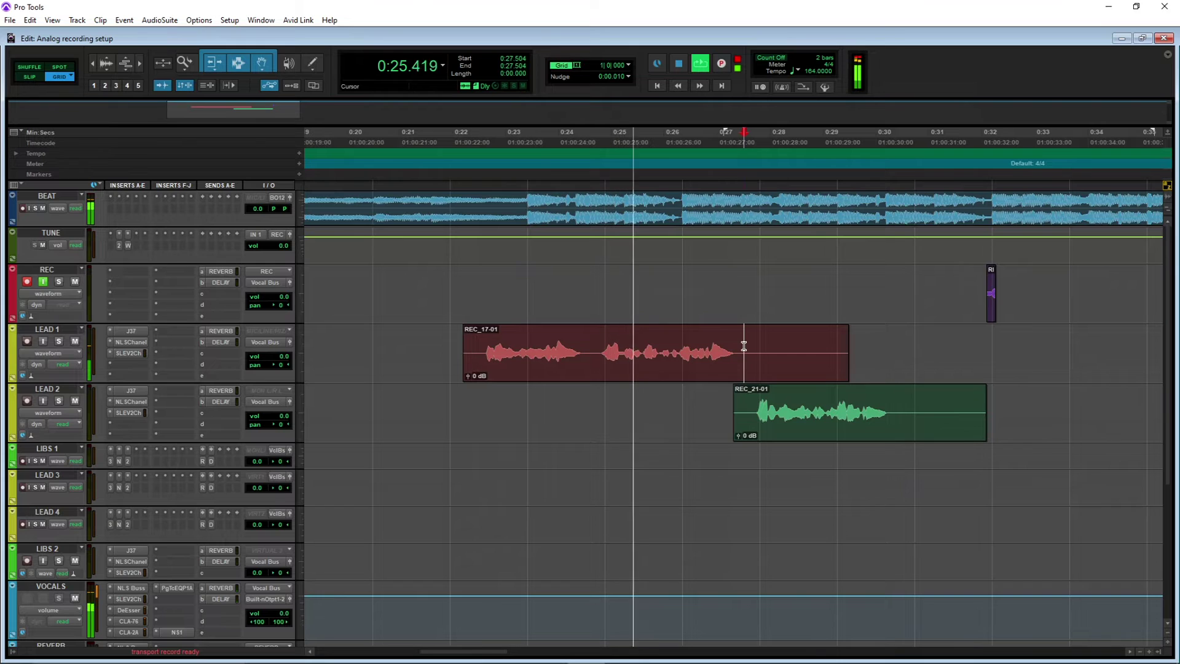
{"action": "key", "text": "s"}
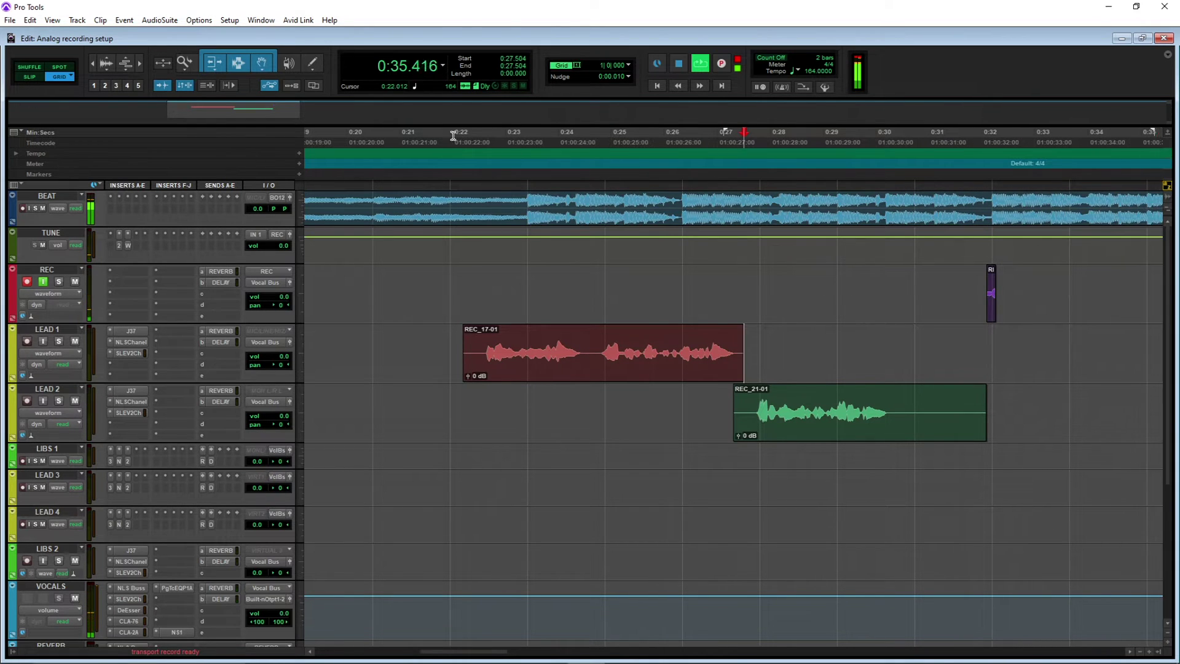
{"action": "left_click", "coordinate": [897, 407]}
{"action": "key", "text": "s"}
Record the third vocal line on REC, redoing the take from 0:26.341 over the first attempt
{"action": "key", "text": "F12"}
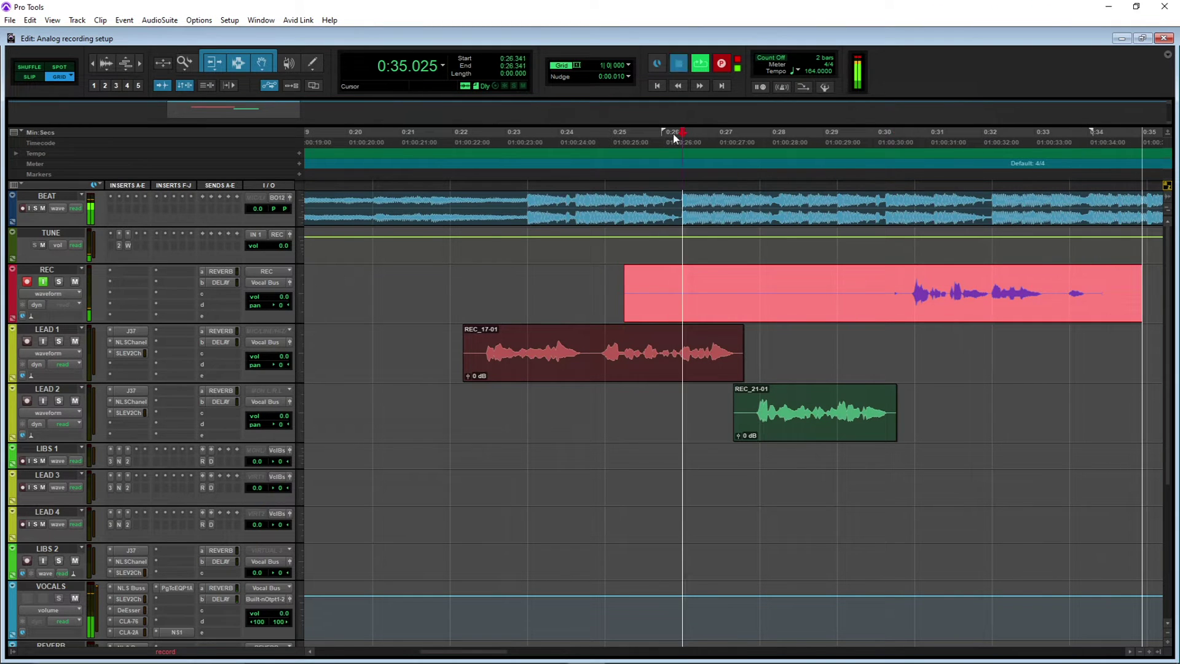
{"action": "key", "text": "space"}
{"action": "key", "text": "space"}
{"action": "key", "text": "ctrl+space"}
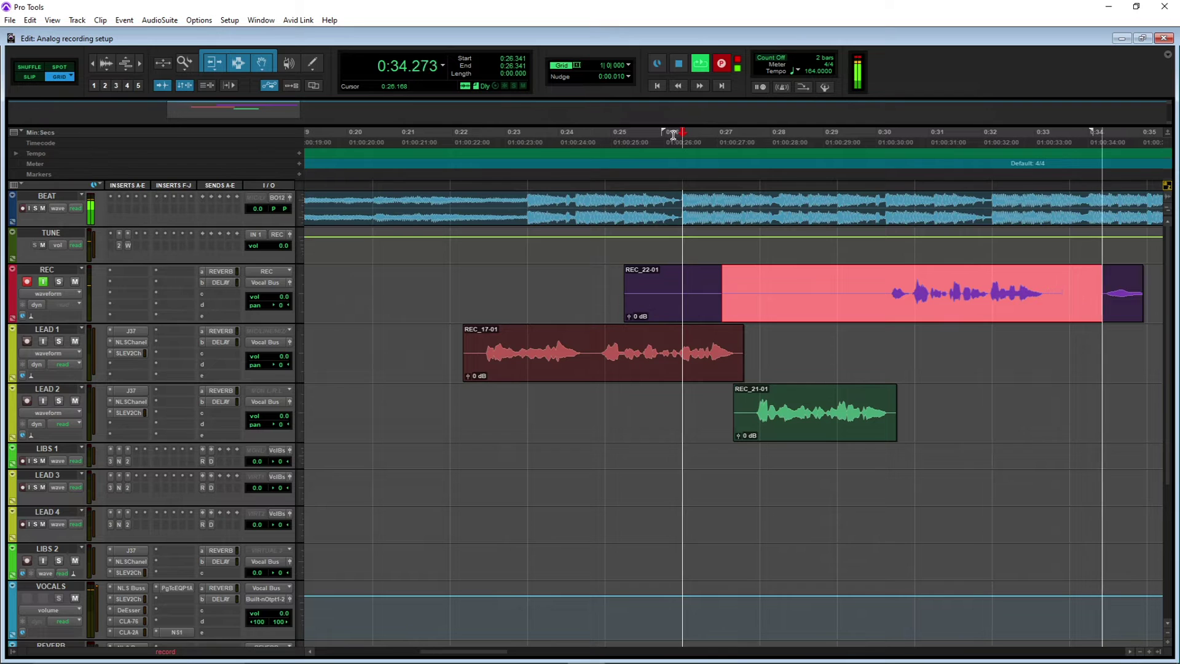
{"action": "key", "text": "space"}
Trim the third take's start at 0:30.592, move it to LEAD 1 at the same time position, and trim its end at 0:33.332
{"action": "key", "text": "space"}
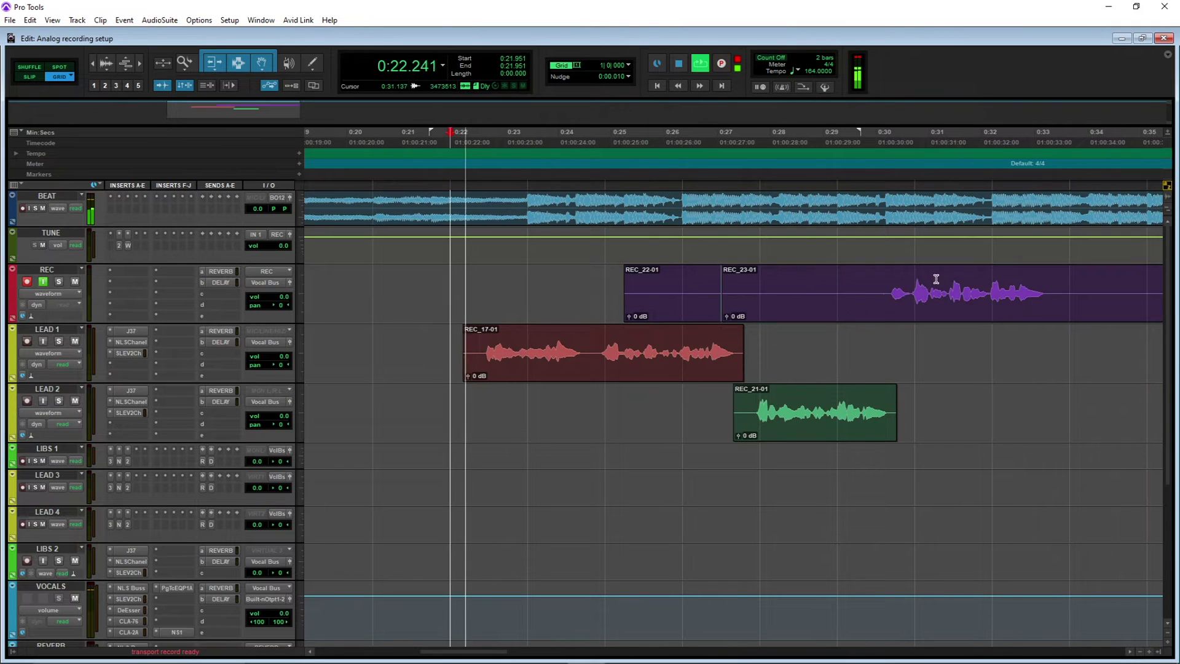
{"action": "left_click", "coordinate": [909, 279]}
{"action": "left_click_drag", "start_coordinate": [965, 310], "coordinate": [965, 369]}
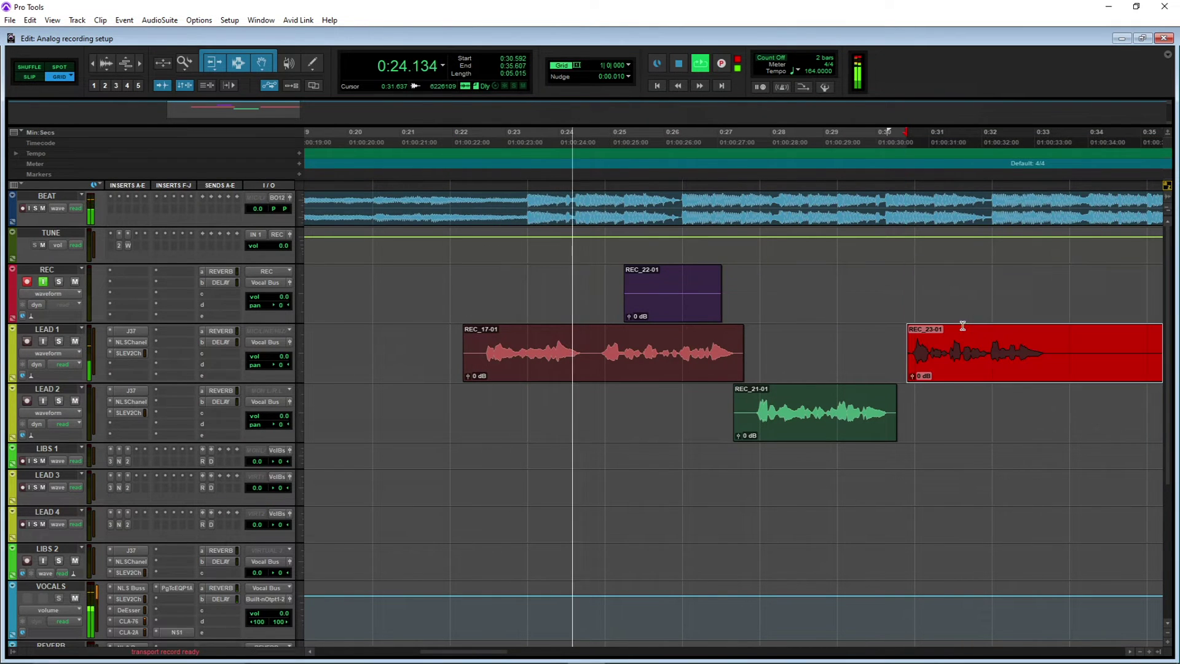
{"action": "left_click_drag", "start_coordinate": [1053, 344], "coordinate": [1053, 344]}
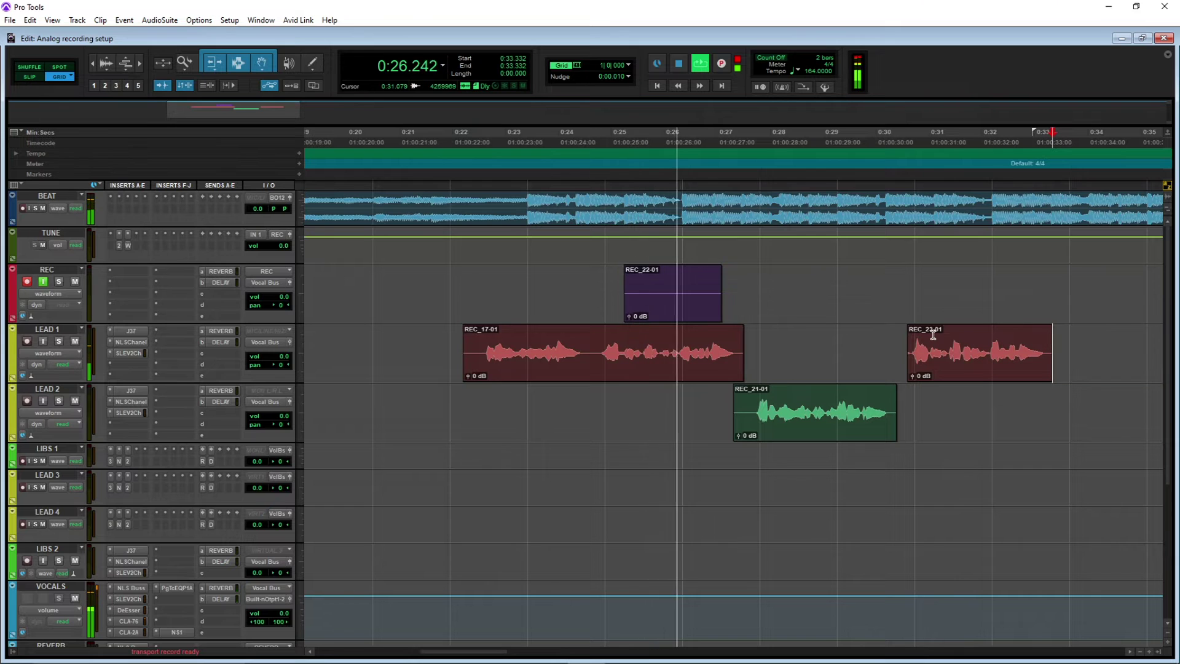
Duplicate the 11.707-second vocal selection across LEAD 1 and LEAD 2 directly after itself, and extend the first copied LEAD 1 clip's start back to 0:33.901
{"action": "key", "text": "ctrl+bracketleft"}
{"action": "key", "text": "ctrl+bracketleft"}
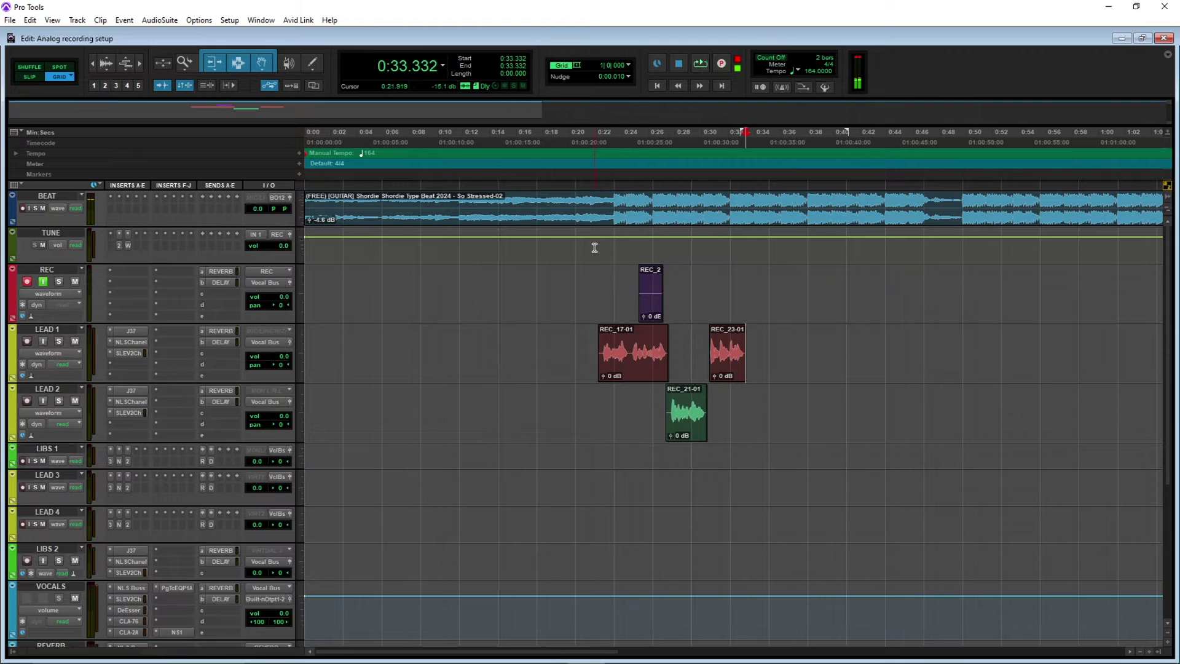
{"action": "left_click_drag", "start_coordinate": [618, 398], "coordinate": [759, 348]}
{"action": "key", "text": "ctrl+d"}
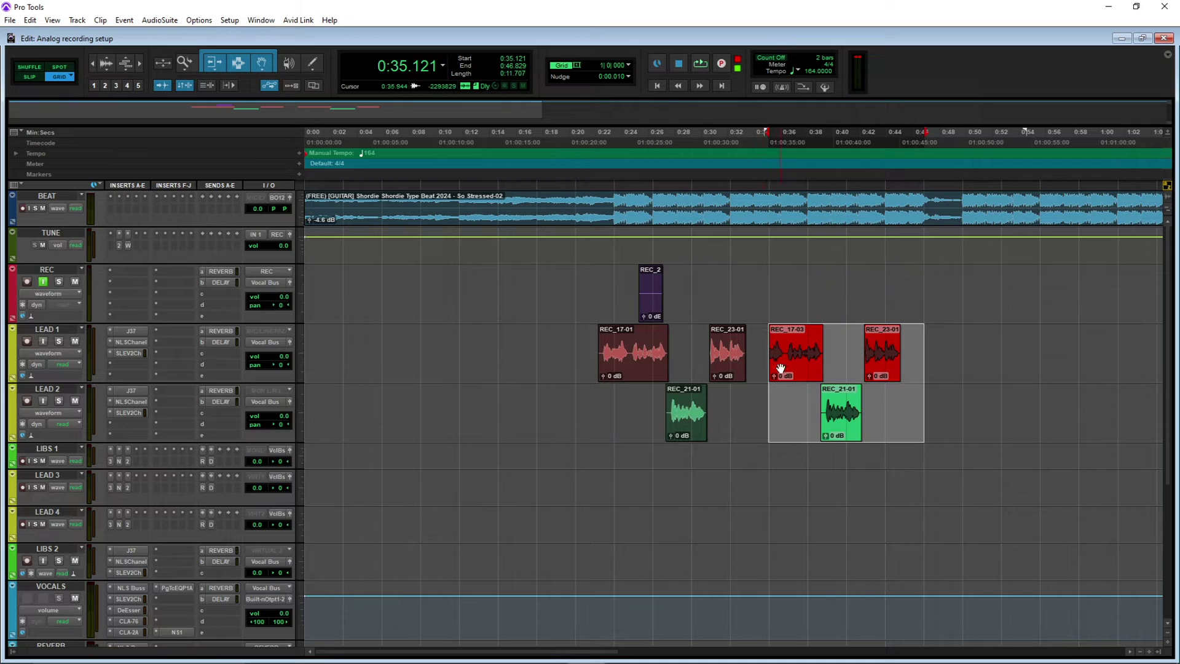
{"action": "left_click", "coordinate": [777, 389]}
{"action": "left_click_drag", "start_coordinate": [776, 346], "coordinate": [760, 351]}
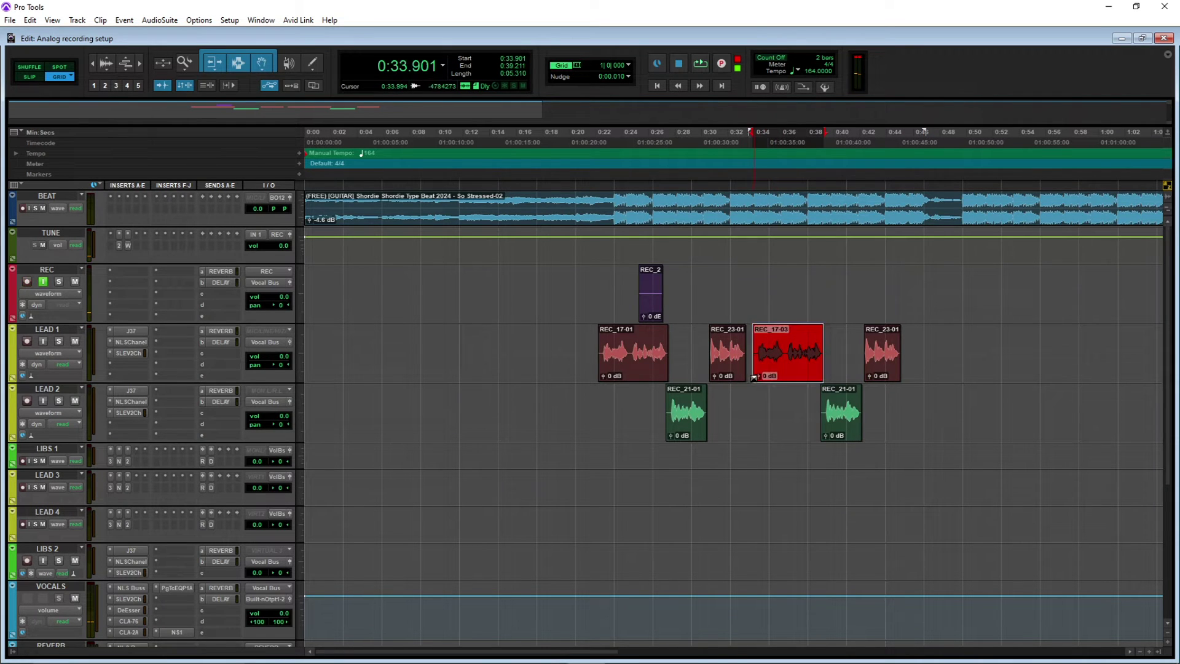
Play the arrangement from 0:19.024 and raise the VOCALS track's reverb send to -18.5 dB and its delay send to -19.0 dB
{"action": "left_click", "coordinate": [549, 143]}
{"action": "key", "text": "space"}
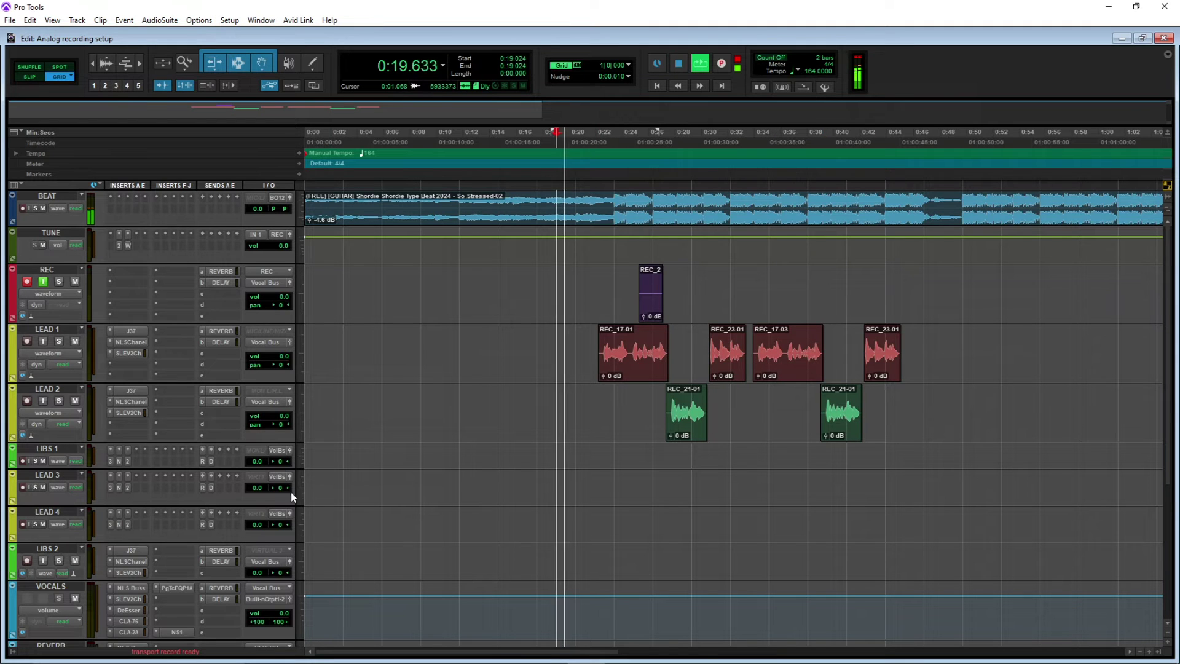
{"action": "left_click", "coordinate": [221, 588]}
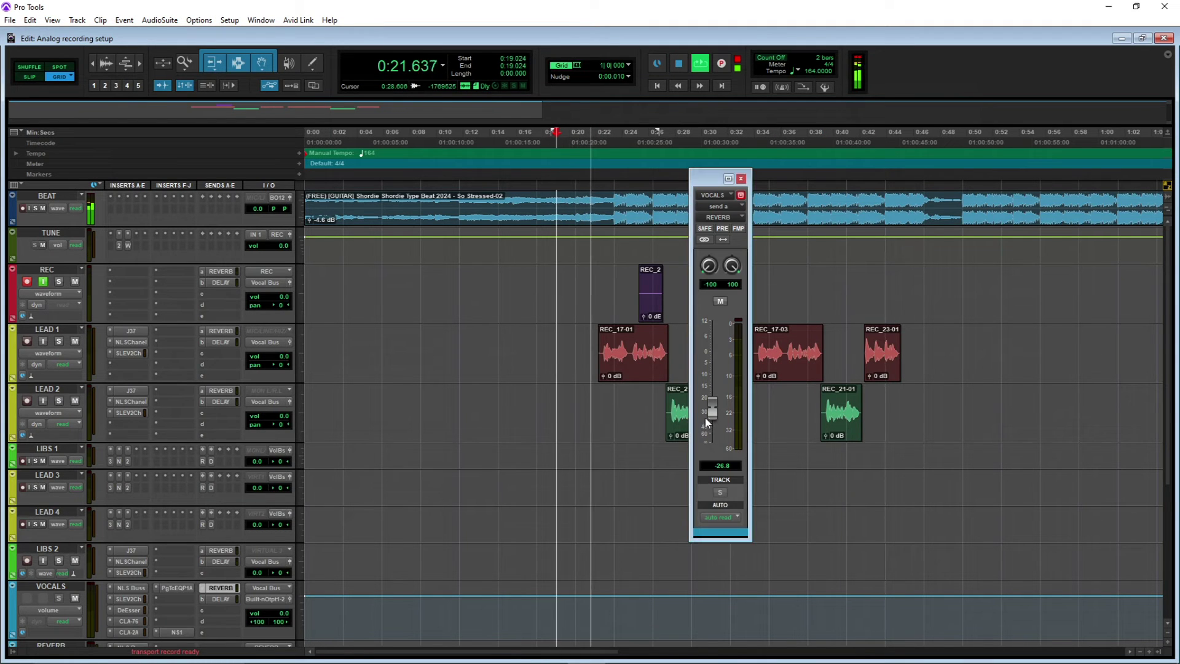
{"action": "left_click_drag", "start_coordinate": [708, 409], "coordinate": [713, 401]}
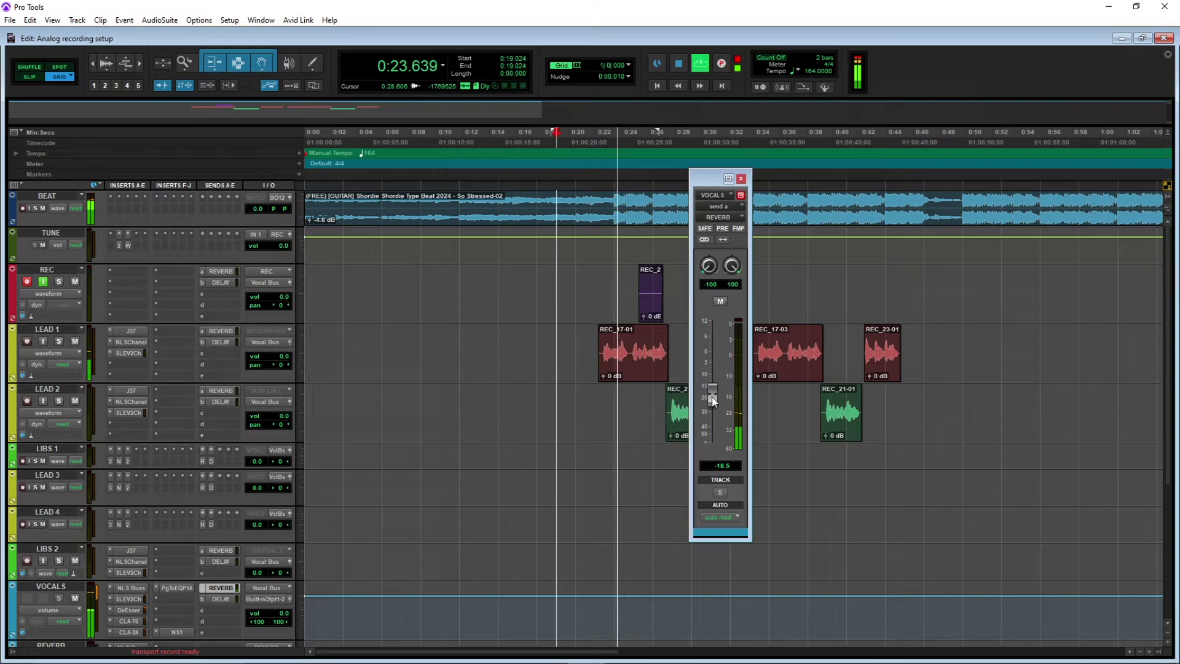
{"action": "left_click", "coordinate": [220, 596]}
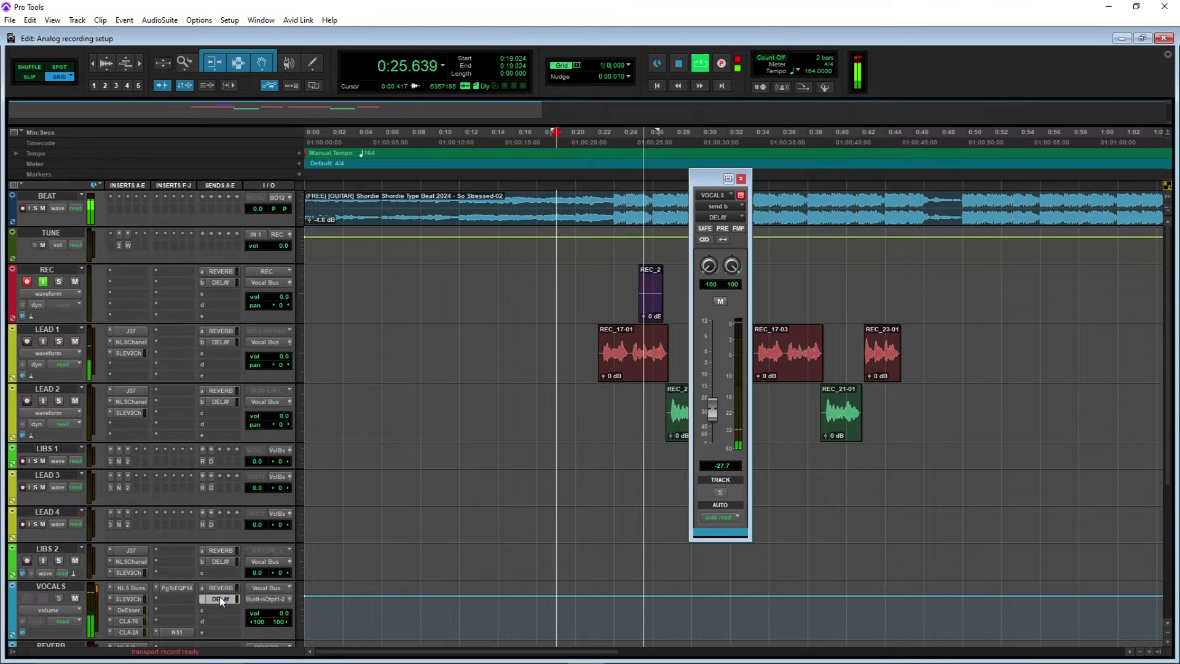
{"action": "left_click_drag", "start_coordinate": [713, 394], "coordinate": [713, 398]}
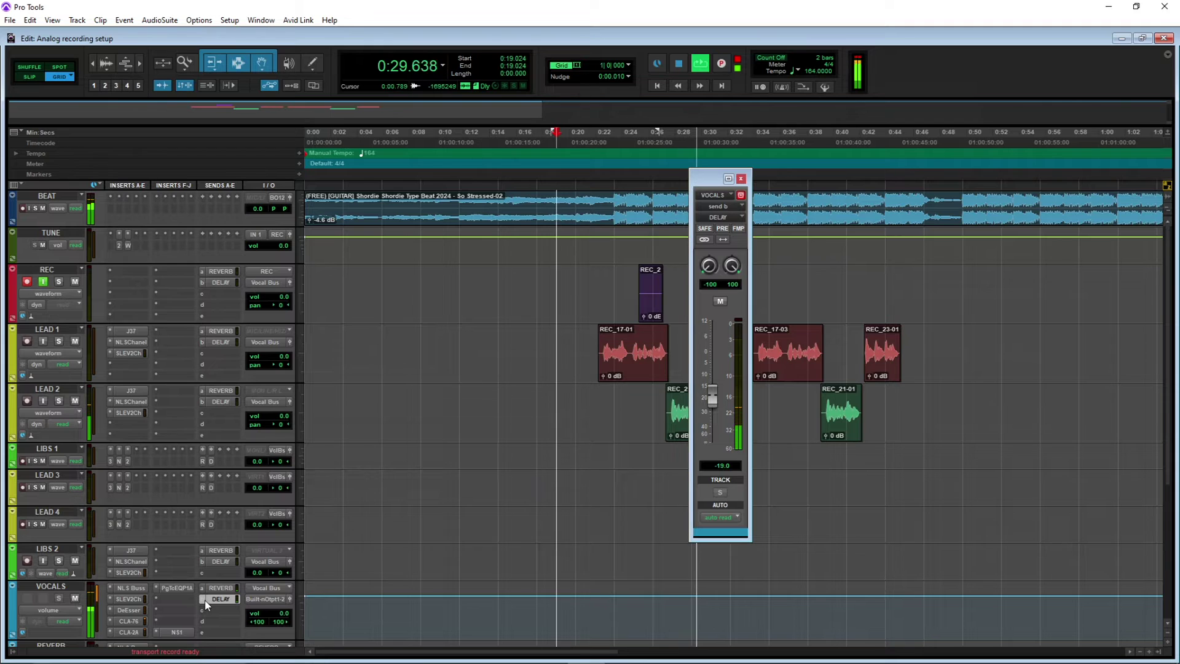
Lower the VOCALS track's reverb send to -21.0 dB and close the send window
{"action": "left_click", "coordinate": [221, 589]}
{"action": "left_click_drag", "start_coordinate": [714, 397], "coordinate": [711, 400]}
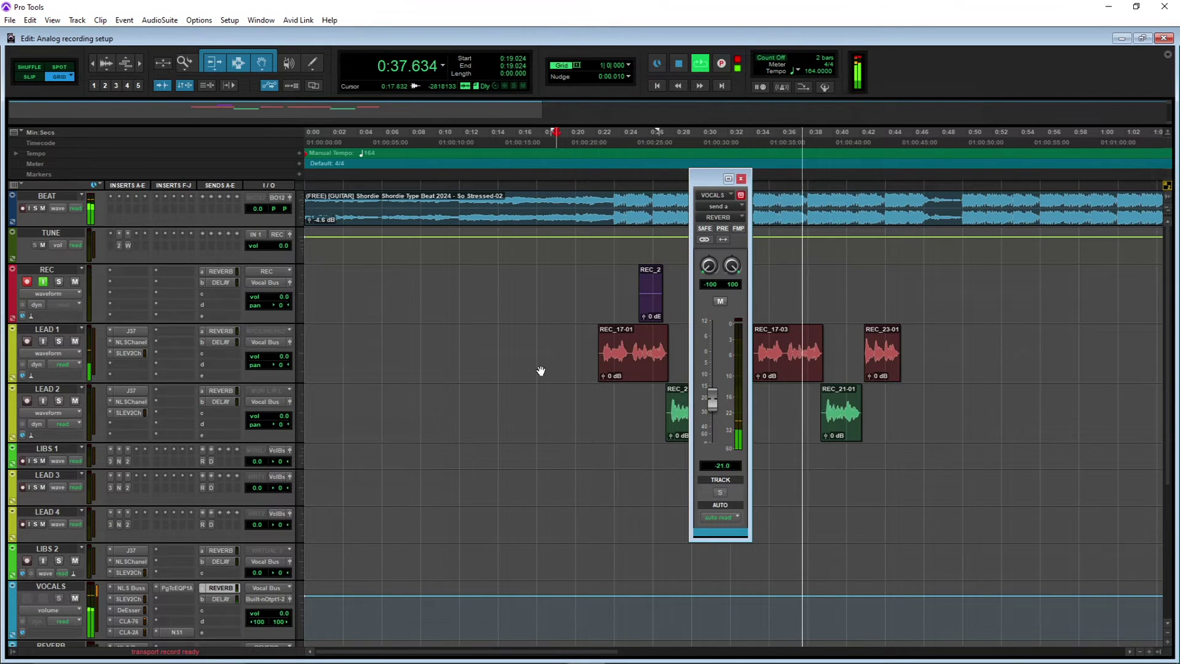
{"action": "left_click", "coordinate": [741, 179]}
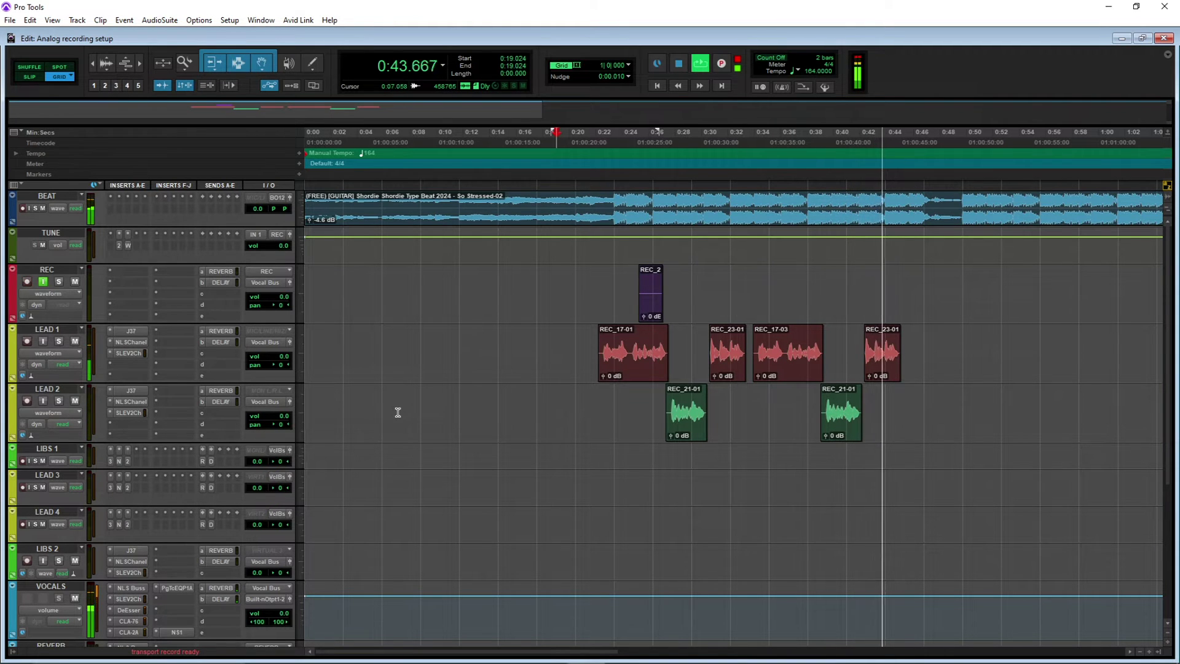
Check the CLA-2A compressor settings on the VOCALS track during playback and close the plug-in window
{"action": "left_click", "coordinate": [132, 633]}
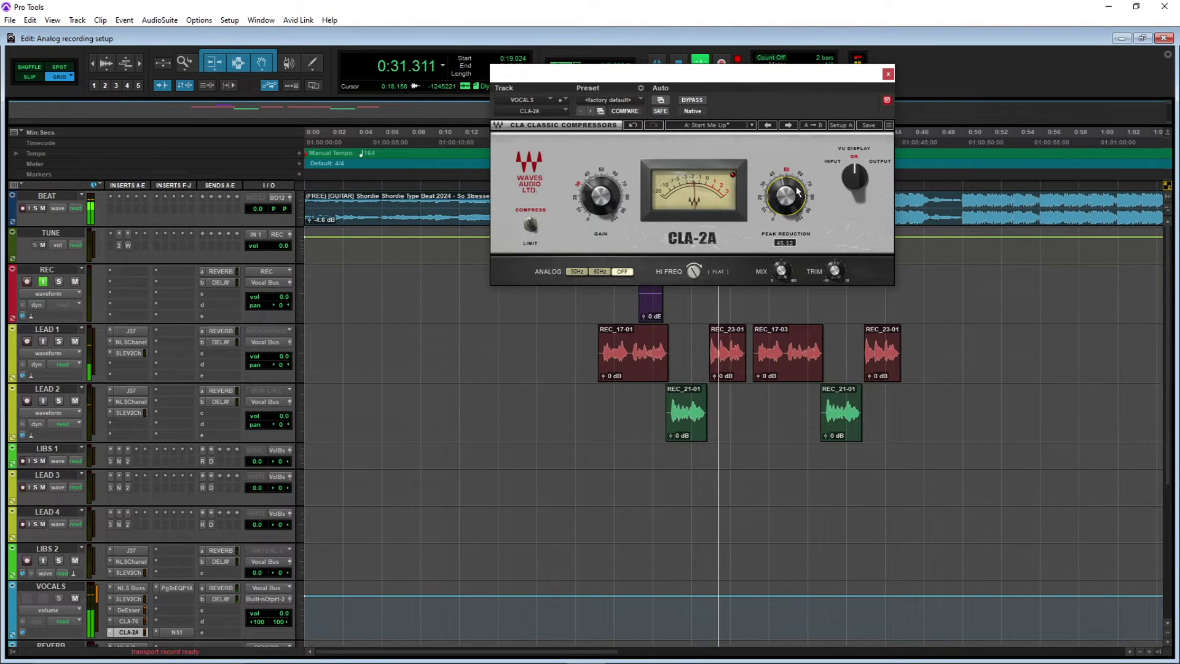
{"action": "left_click", "coordinate": [888, 75]}
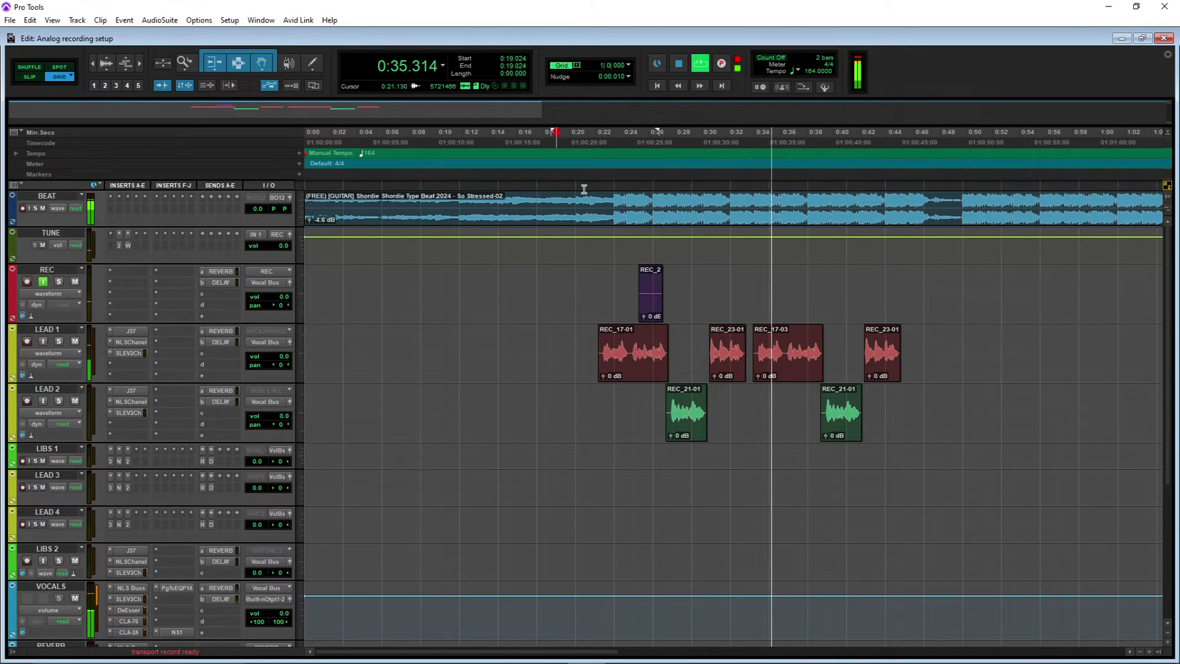
Record an ad-lib take on the REC track starting from 0:19.024 and move it to LIBS 1 at the same time position
{"action": "key", "text": "space"}
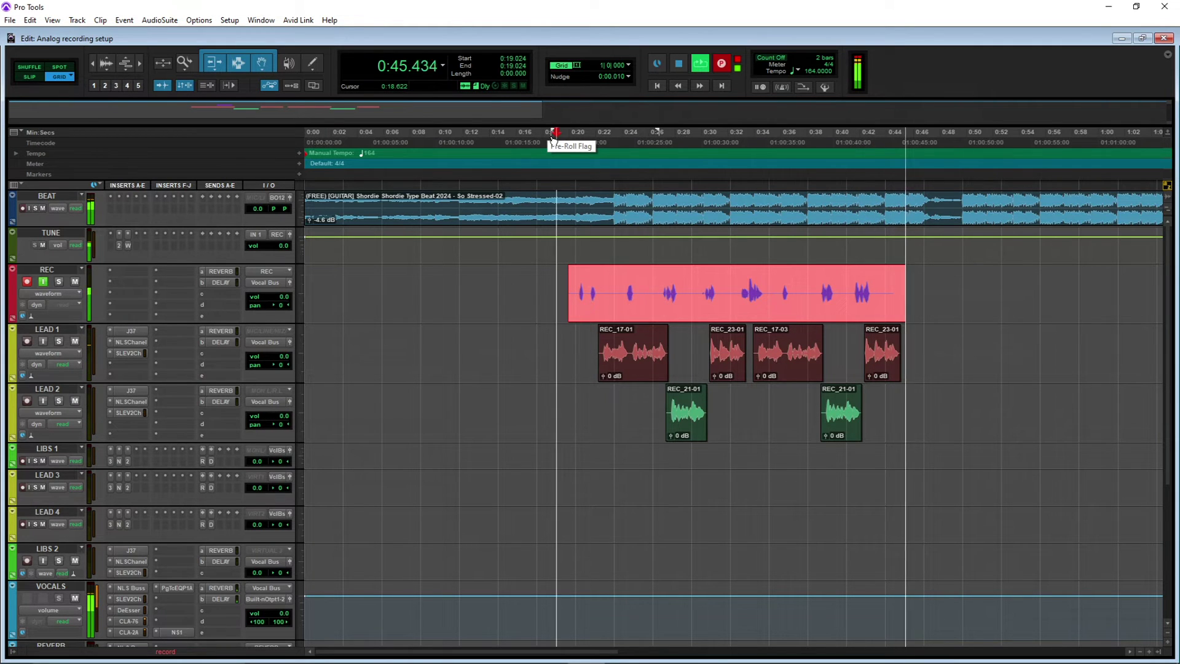
{"action": "left_click", "coordinate": [461, 131]}
{"action": "key", "text": "space"}
{"action": "left_click_drag", "start_coordinate": [704, 318], "coordinate": [712, 468]}
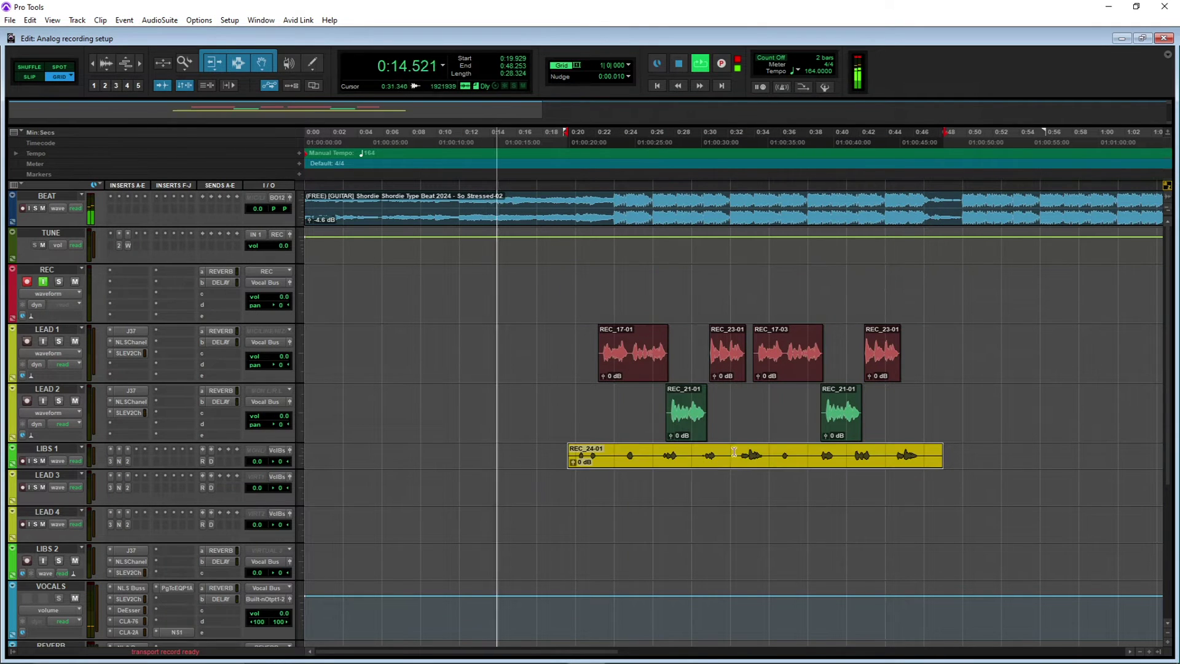
Trim the LIBS 1 clip's end to 0:46.857 and its start to 0:23.684
{"action": "left_click", "coordinate": [924, 450]}
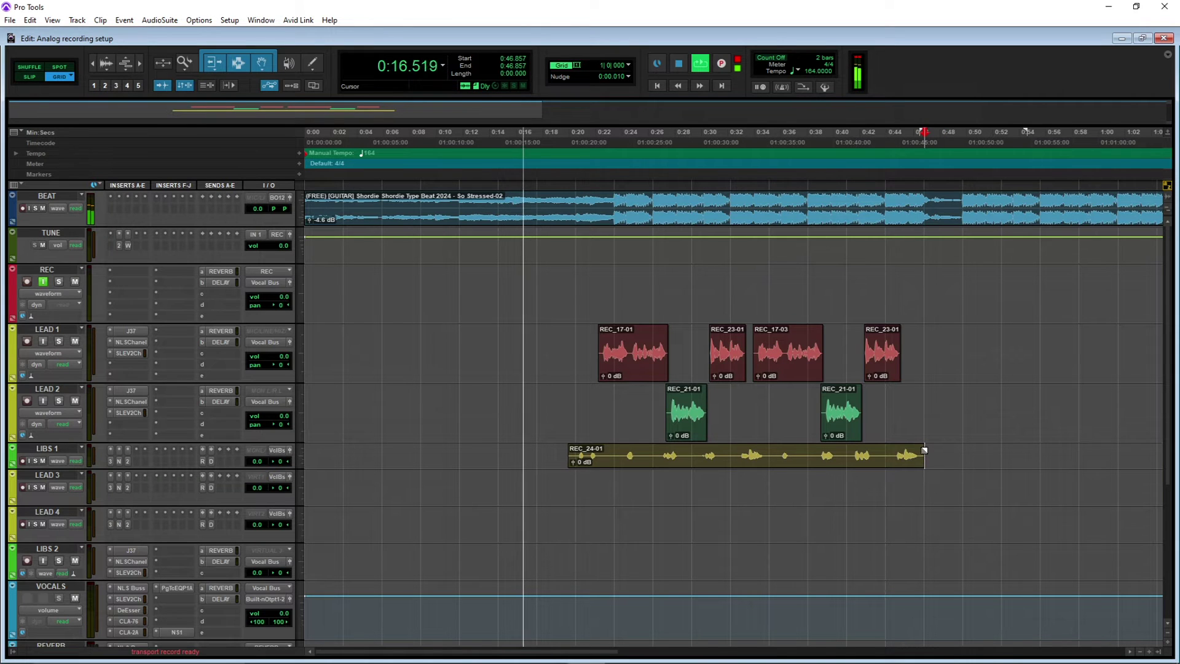
{"action": "left_click_drag", "start_coordinate": [569, 452], "coordinate": [620, 452]}
Lower the LIBS 1 track volume to -6.0 dB and raise its delay send to -16.9 dB during playback
{"action": "left_click_drag", "start_coordinate": [253, 460], "coordinate": [255, 467]}
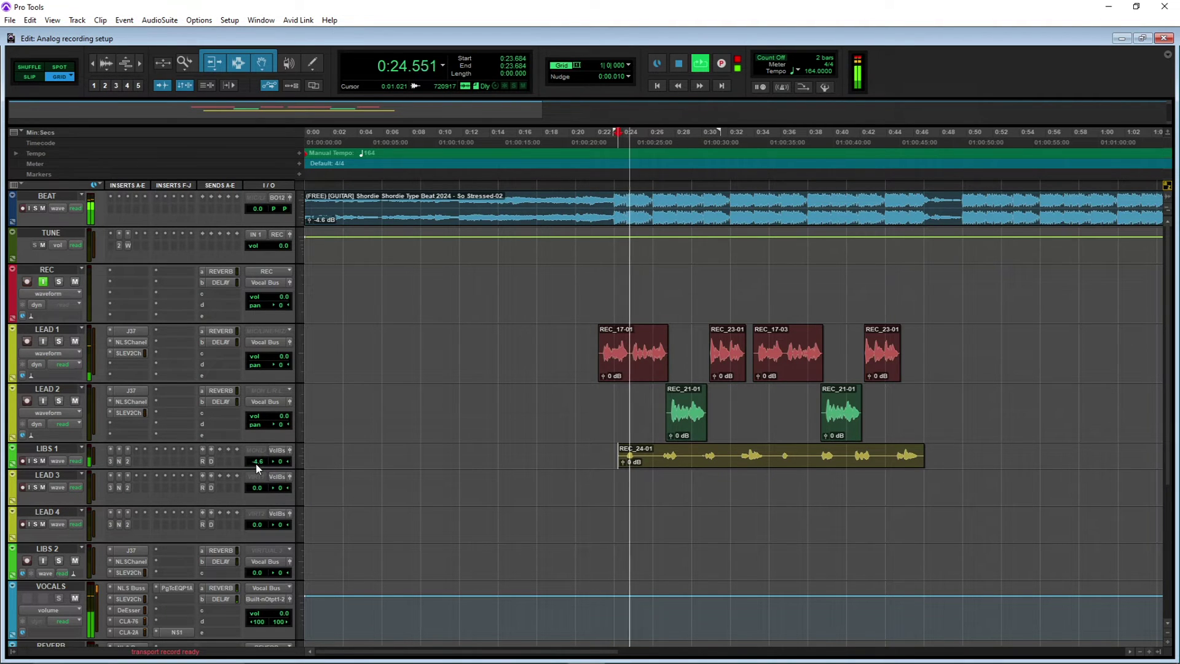
{"action": "left_click_drag", "start_coordinate": [258, 468], "coordinate": [260, 465]}
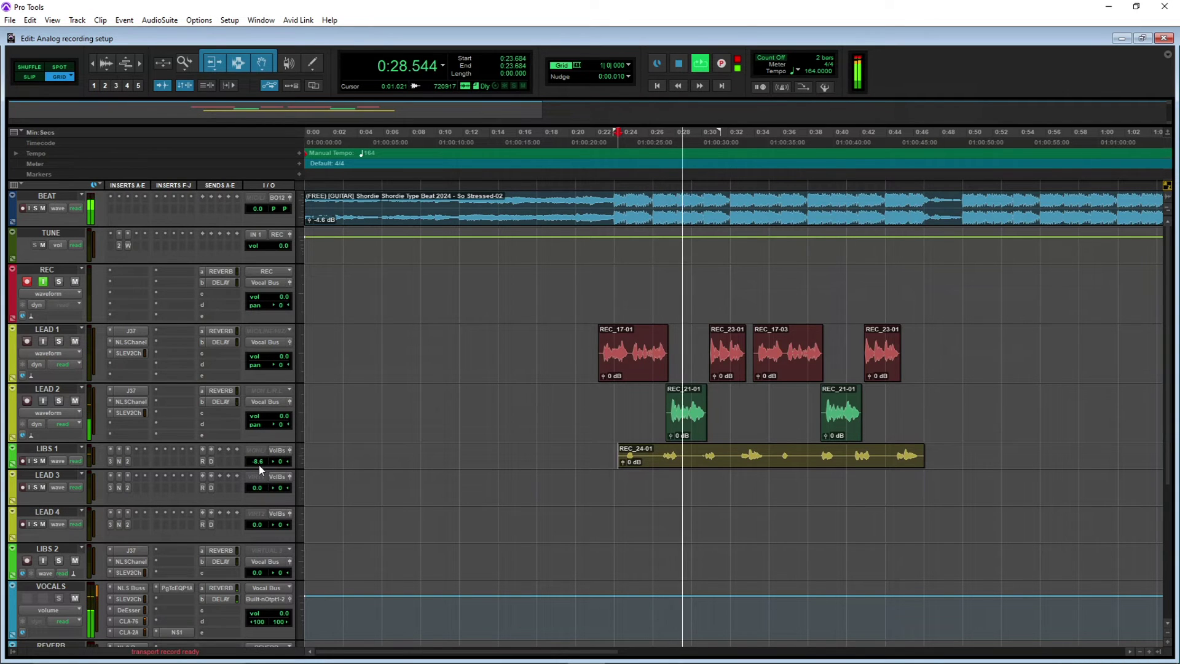
{"action": "left_click_drag", "start_coordinate": [260, 465], "coordinate": [261, 463]}
{"action": "left_click", "coordinate": [213, 458]}
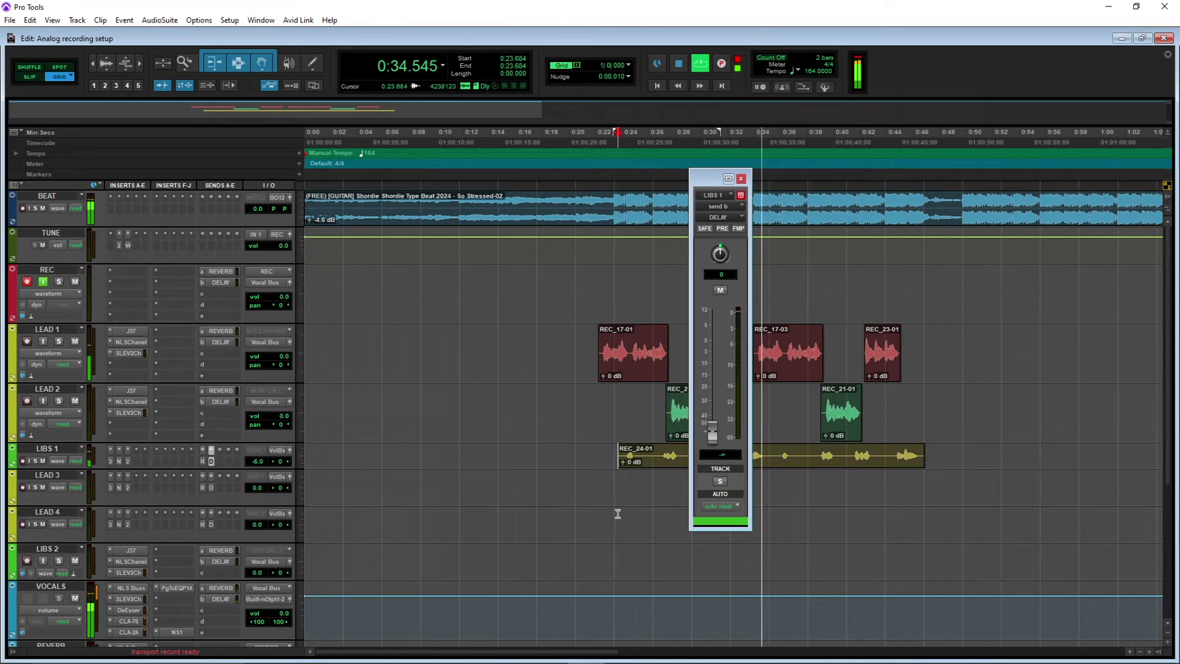
{"action": "left_click_drag", "start_coordinate": [716, 393], "coordinate": [717, 381]}
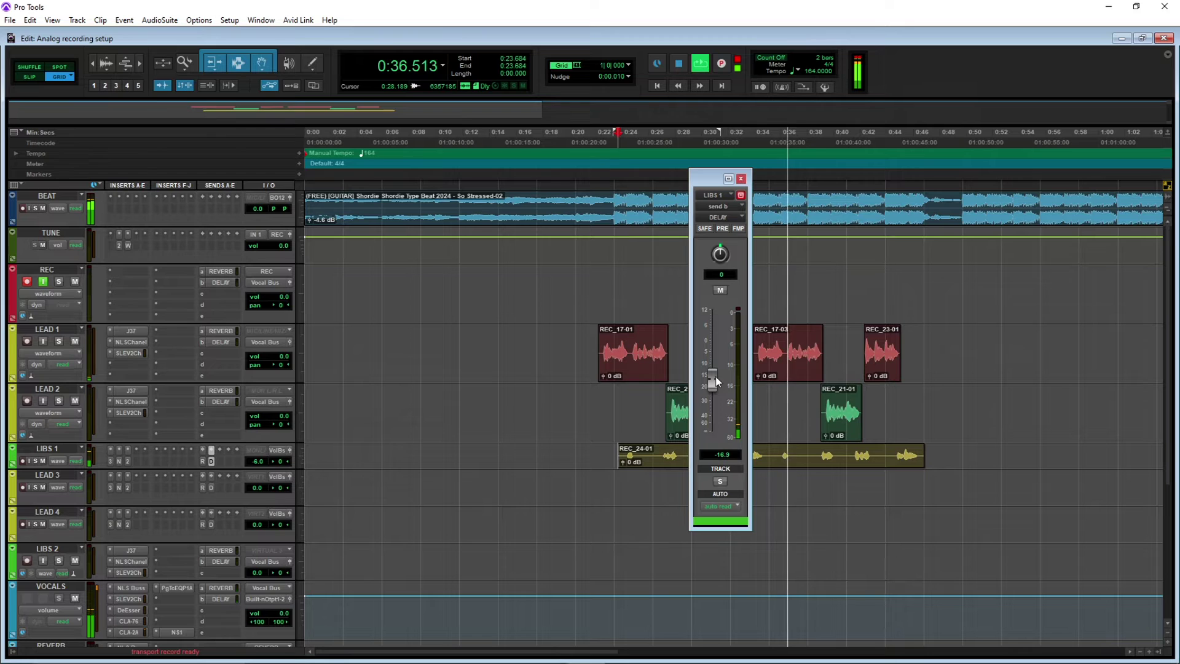
Set the LIBS 1 reverb send to -22.6 dB and the track volume to -8.6 dB, and close the send window
{"action": "left_click", "coordinate": [202, 455]}
{"action": "left_click", "coordinate": [325, 497]}
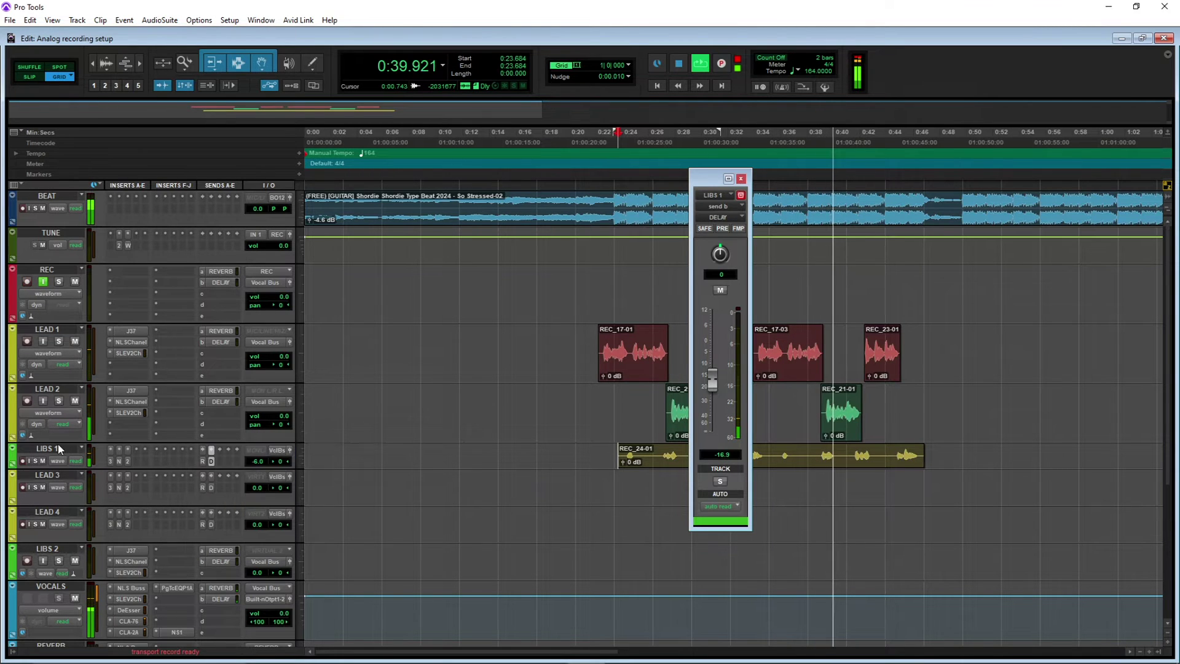
{"action": "left_click", "coordinate": [203, 462]}
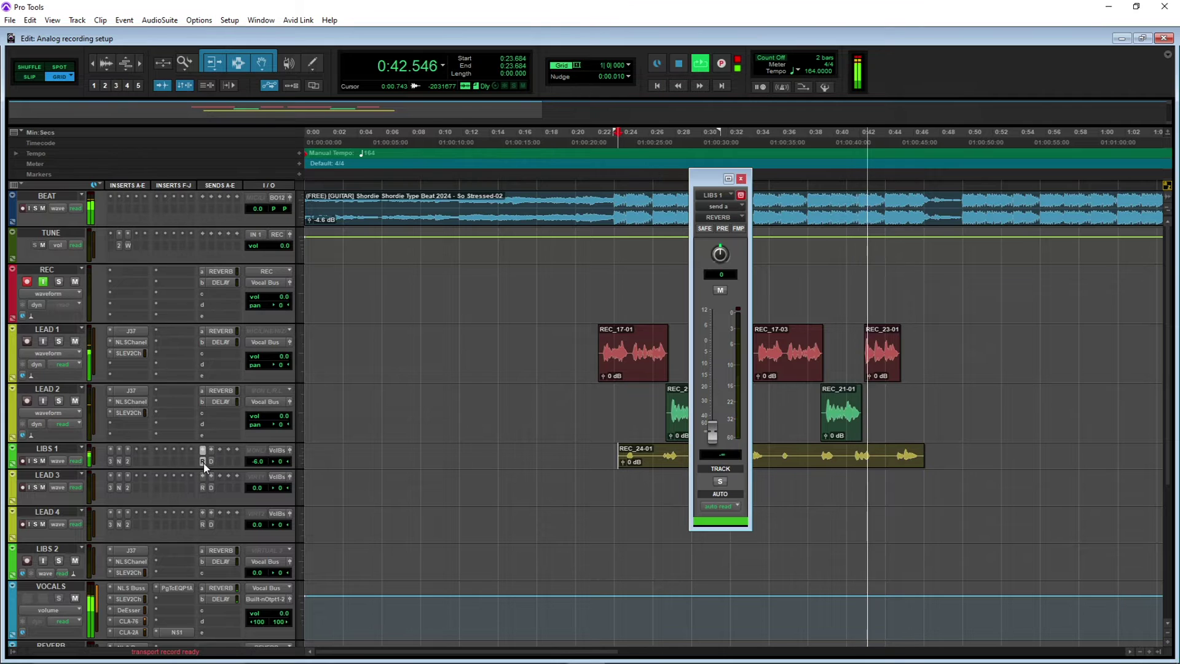
{"action": "left_click_drag", "start_coordinate": [718, 436], "coordinate": [714, 375]}
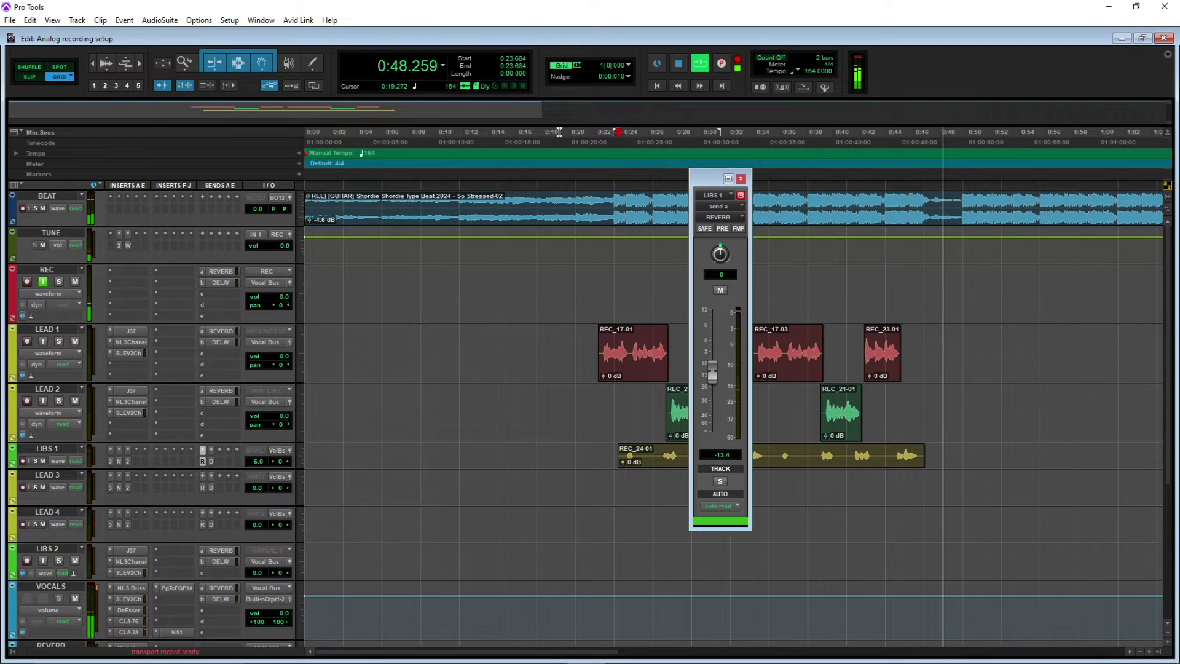
{"action": "left_click_drag", "start_coordinate": [715, 374], "coordinate": [716, 385]}
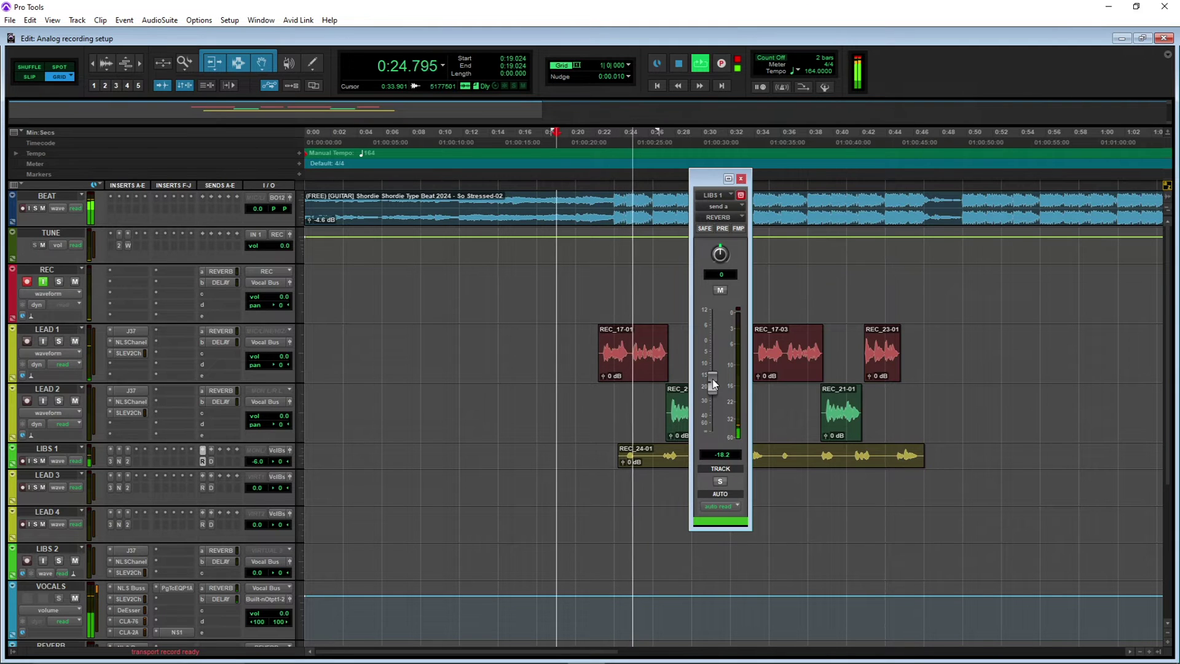
{"action": "left_click_drag", "start_coordinate": [708, 385], "coordinate": [710, 396]}
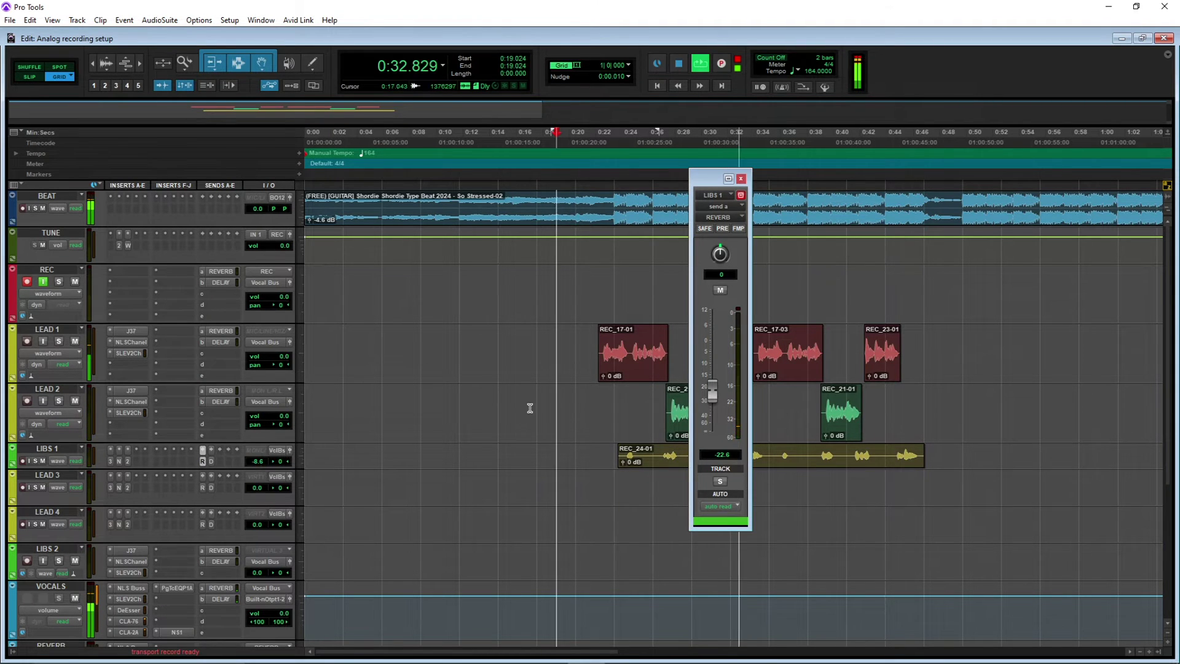
{"action": "left_click", "coordinate": [741, 178]}
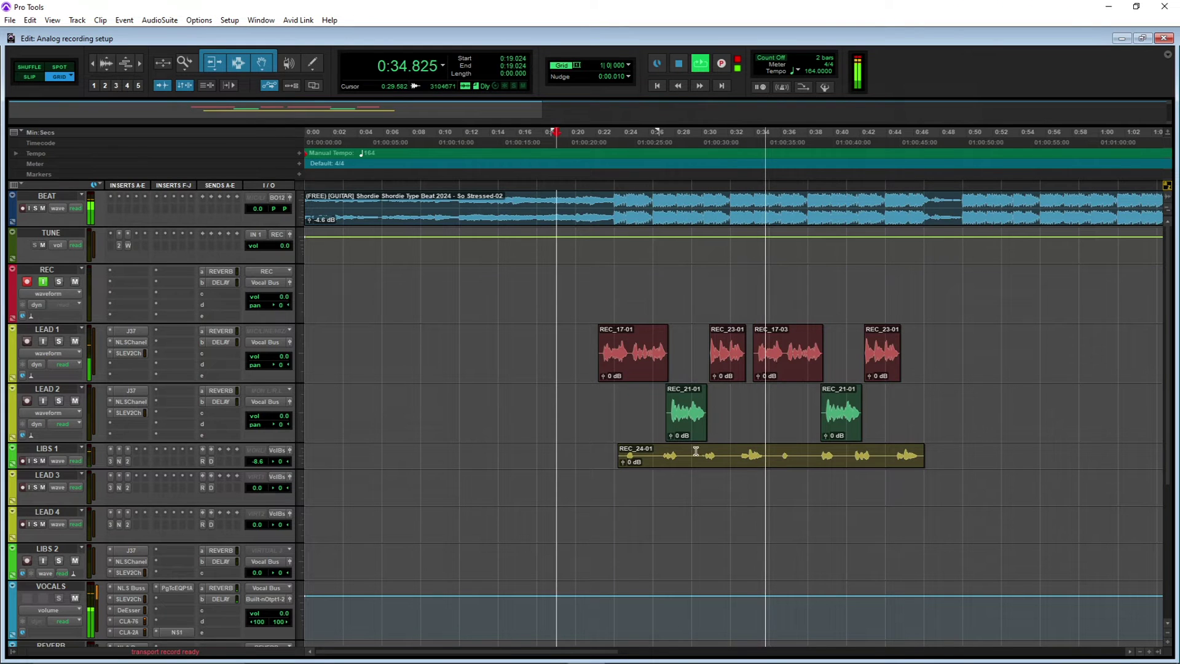
Raise the LIBS 1 delay send to -10.7 dB and close the send window
{"action": "left_click", "coordinate": [210, 461]}
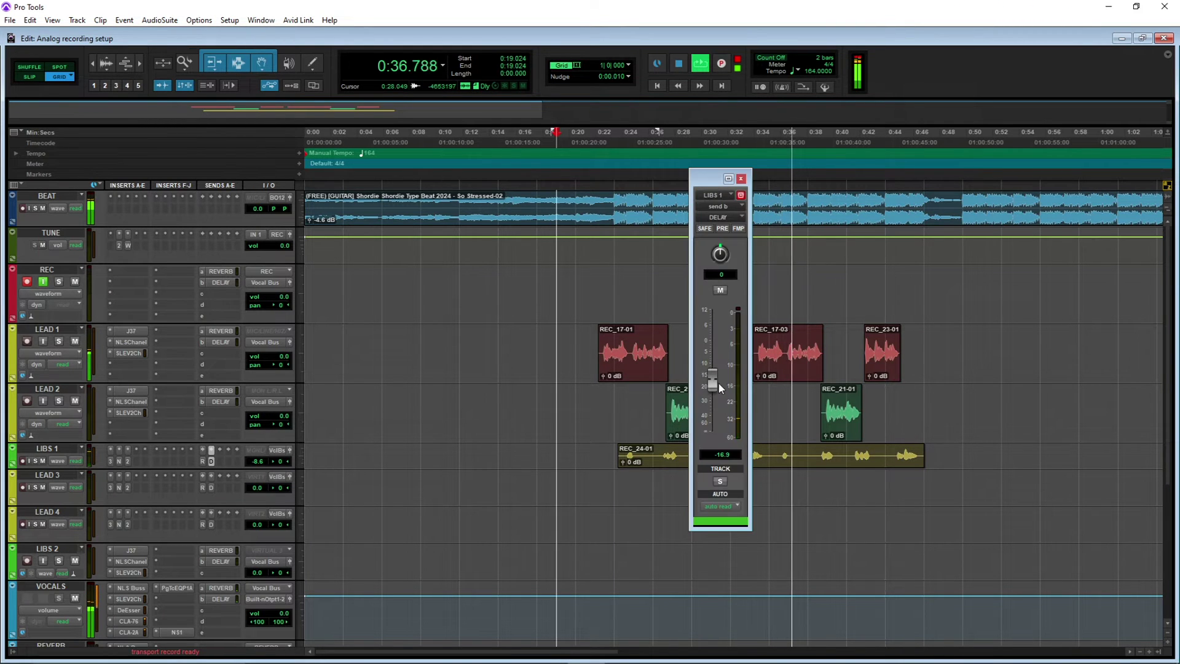
{"action": "left_click_drag", "start_coordinate": [717, 379], "coordinate": [717, 364]}
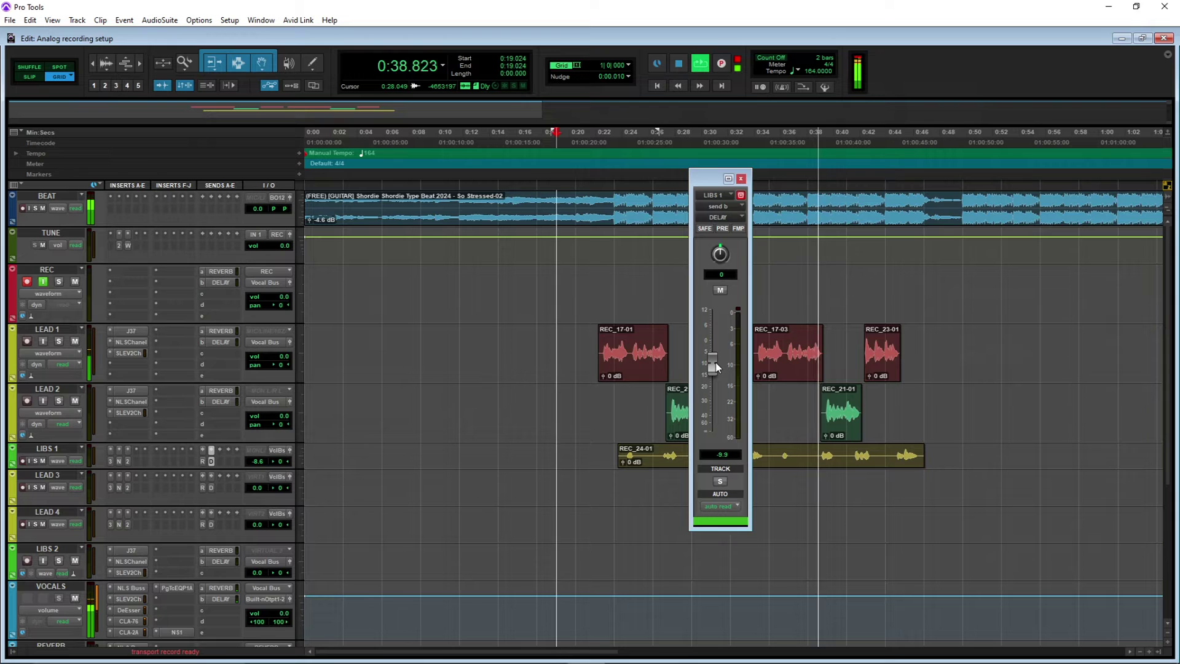
{"action": "left_click_drag", "start_coordinate": [716, 362], "coordinate": [716, 354]}
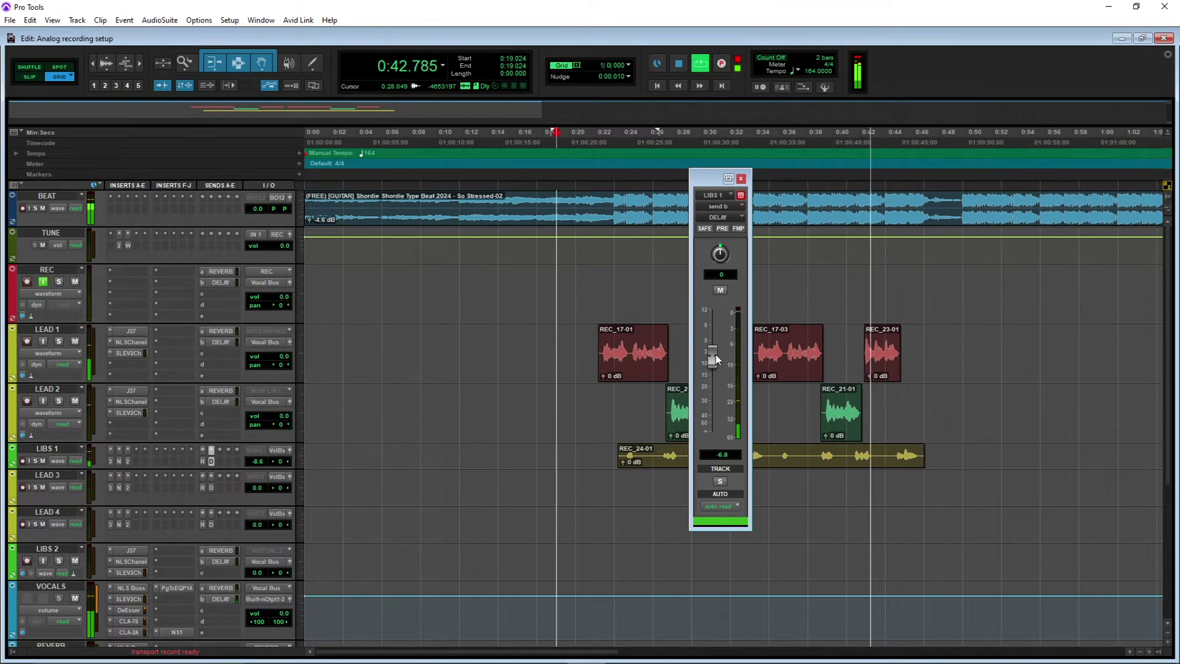
{"action": "left_click_drag", "start_coordinate": [715, 354], "coordinate": [716, 363]}
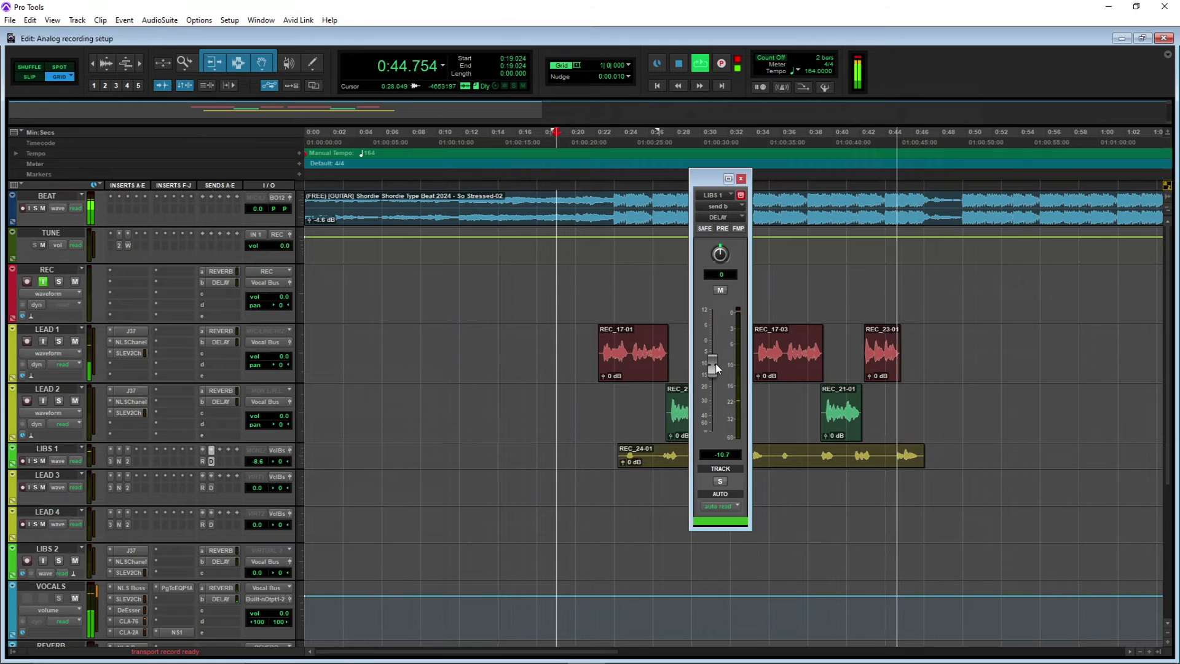
{"action": "left_click", "coordinate": [741, 178]}
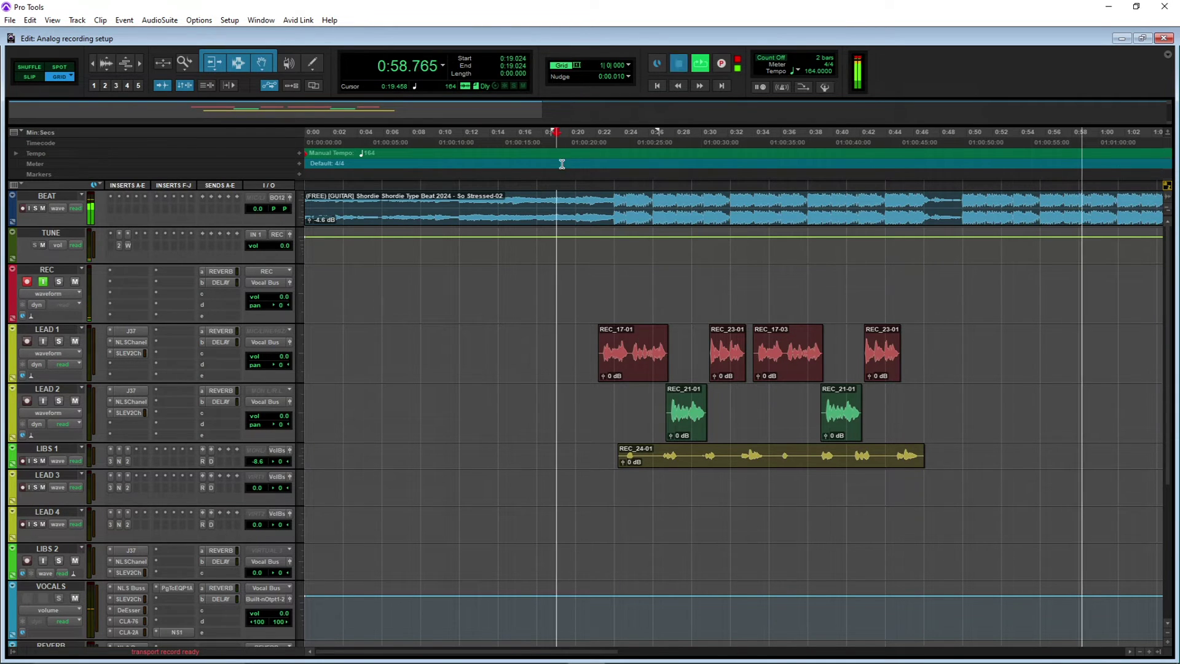
Record a backing take on REC from 0:17.560 and move it to LEAD 3 with that track's volume at -13.8 dB
{"action": "key", "text": "space"}
{"action": "key", "text": "ctrl+space"}
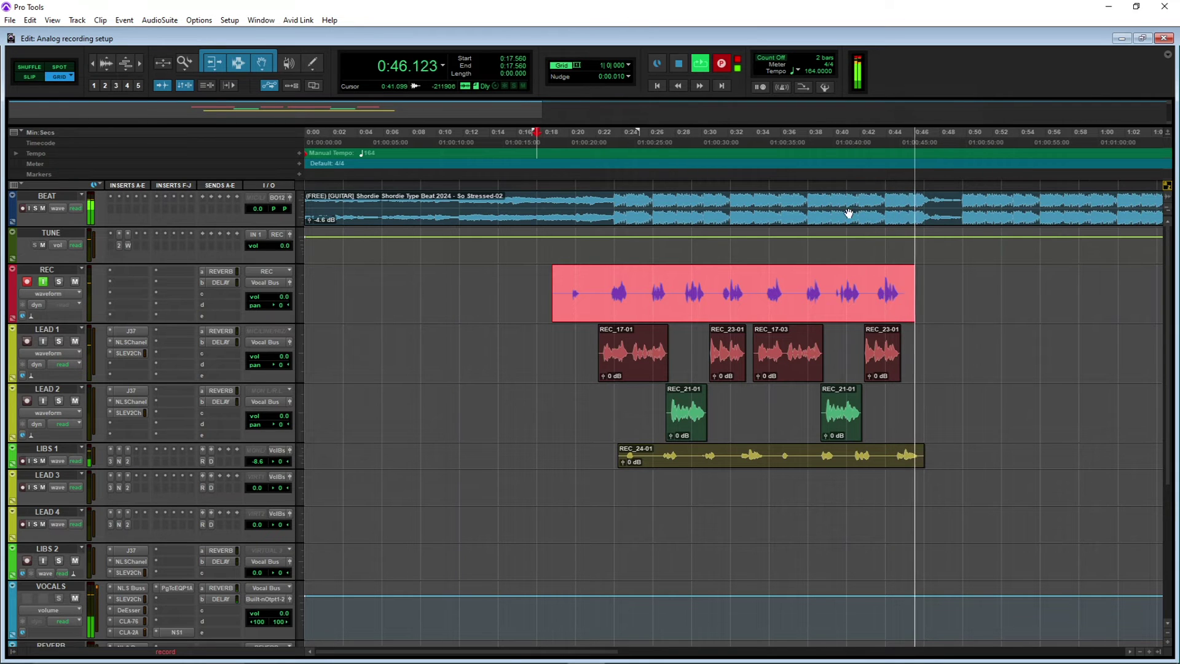
{"action": "left_click", "coordinate": [479, 141]}
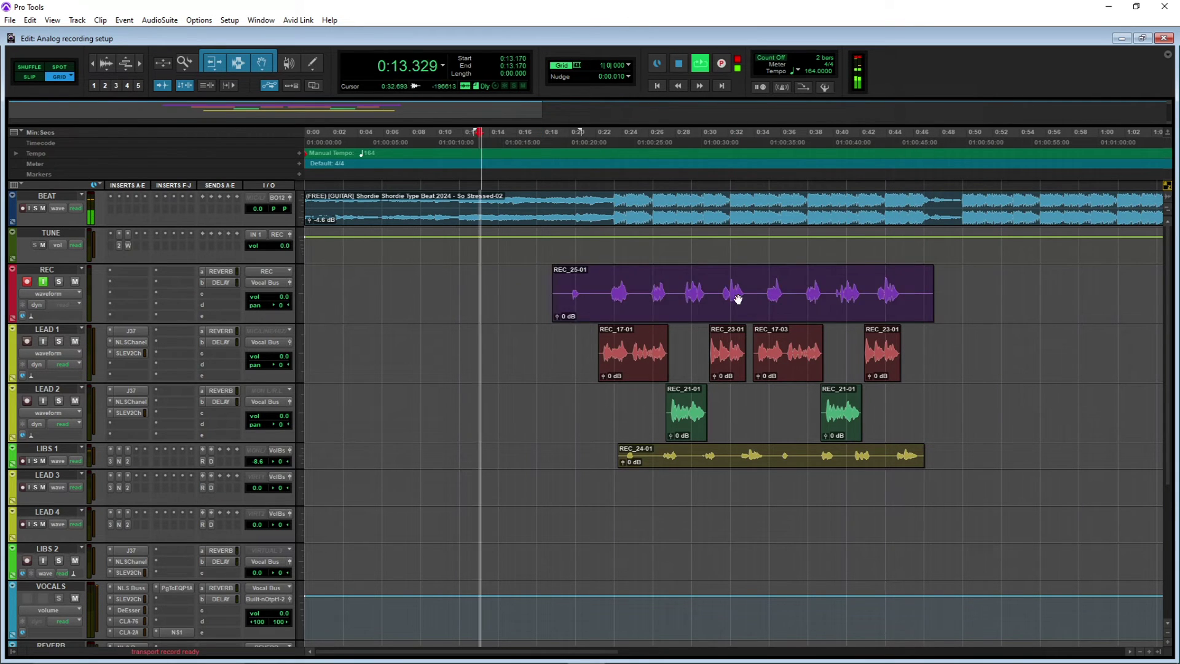
{"action": "left_click_drag", "start_coordinate": [727, 316], "coordinate": [731, 486]}
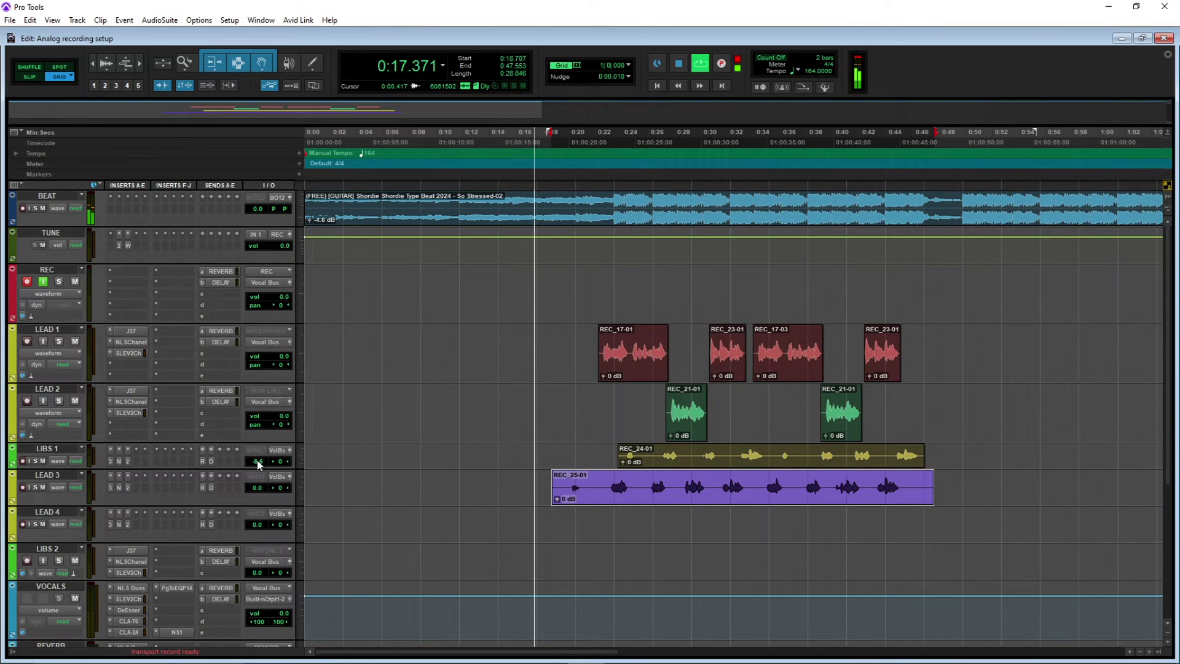
{"action": "left_click_drag", "start_coordinate": [258, 490], "coordinate": [260, 503]}
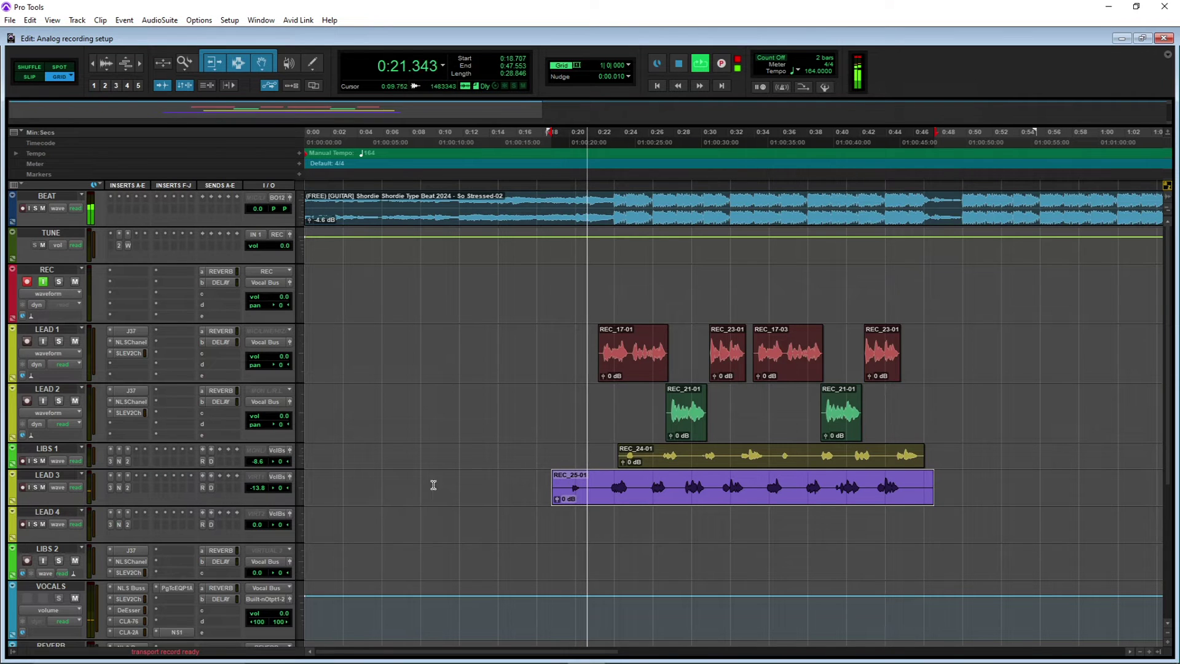
Record a second backing take on REC from 0:19.024 in place of a short unfinished take
{"action": "key", "text": "ctrl+space"}
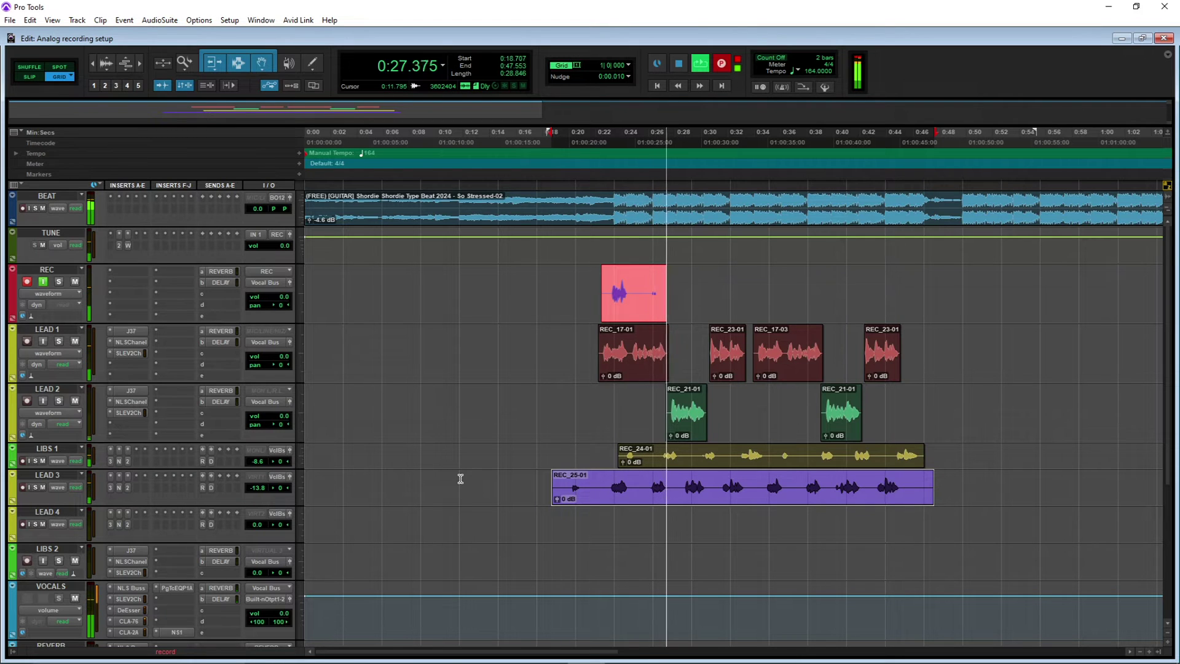
{"action": "key", "text": "space"}
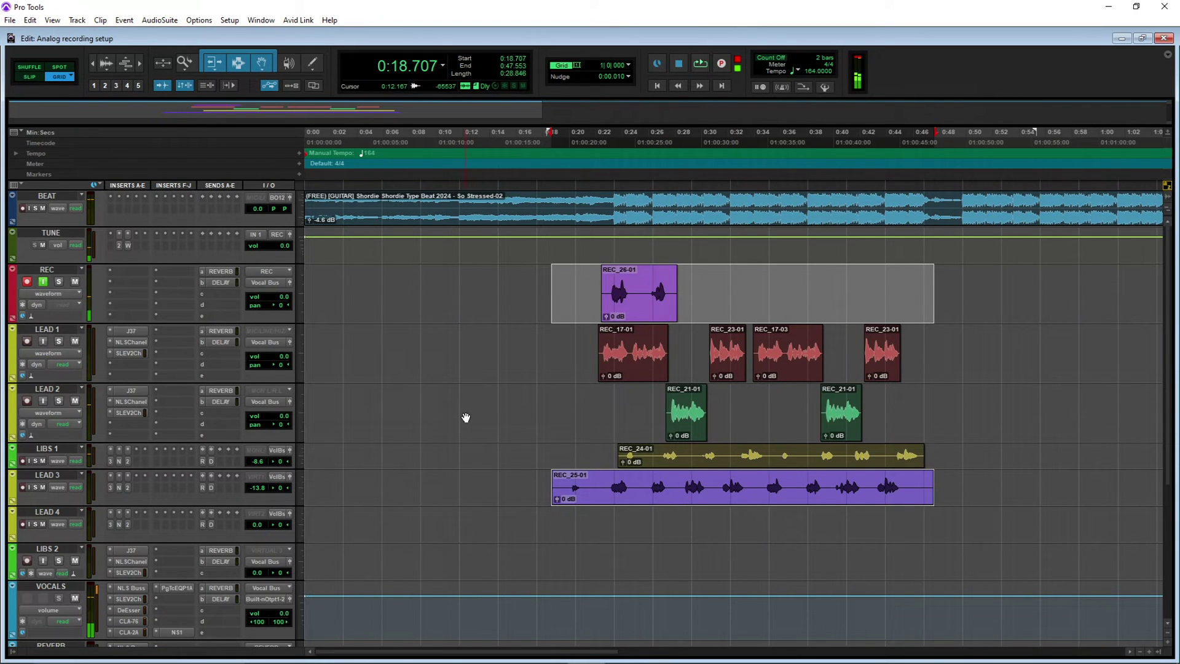
{"action": "left_click", "coordinate": [555, 145]}
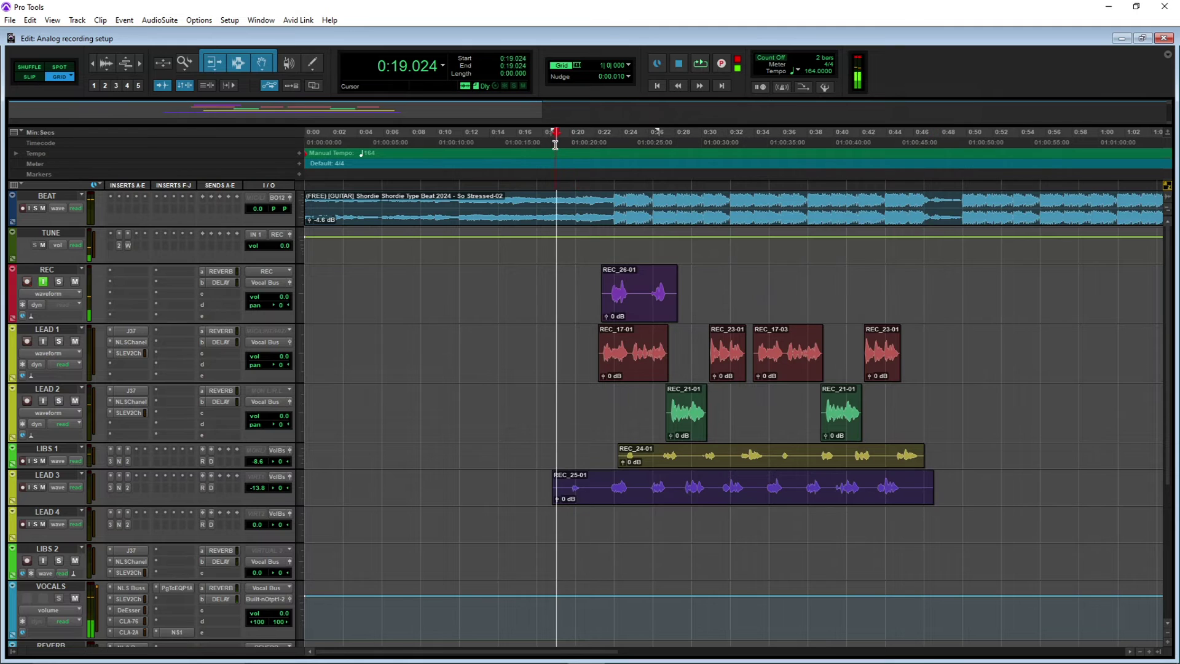
{"action": "key", "text": "ctrl+space"}
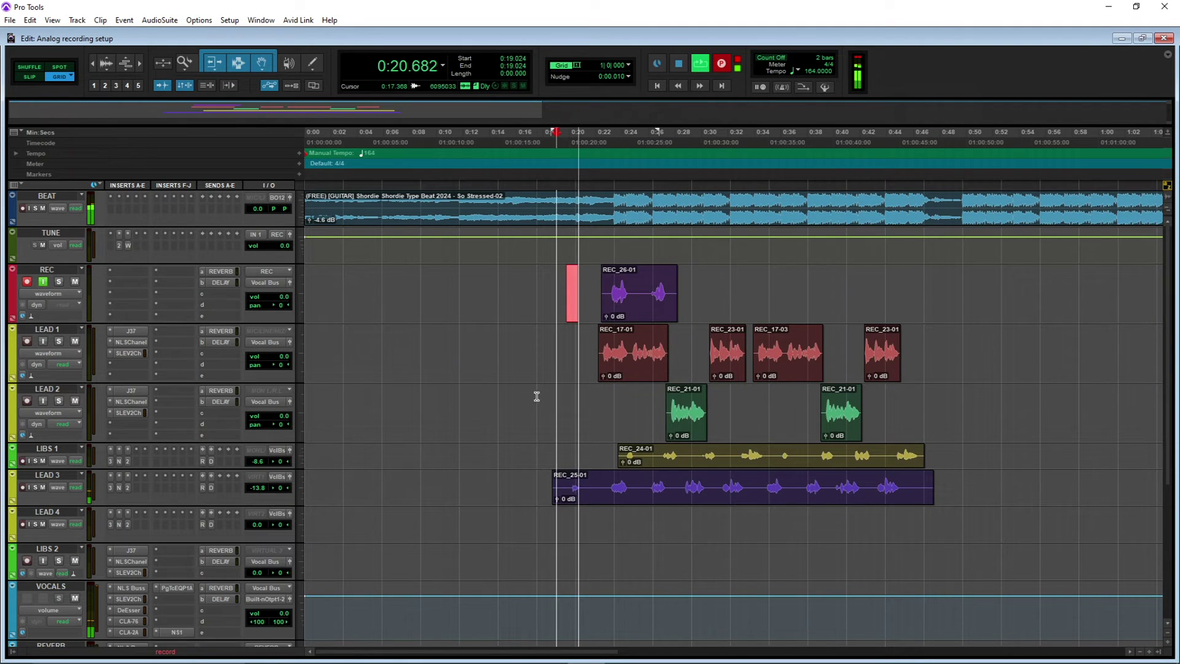
{"action": "left_click", "coordinate": [648, 304]}
{"action": "key", "text": "Delete"}
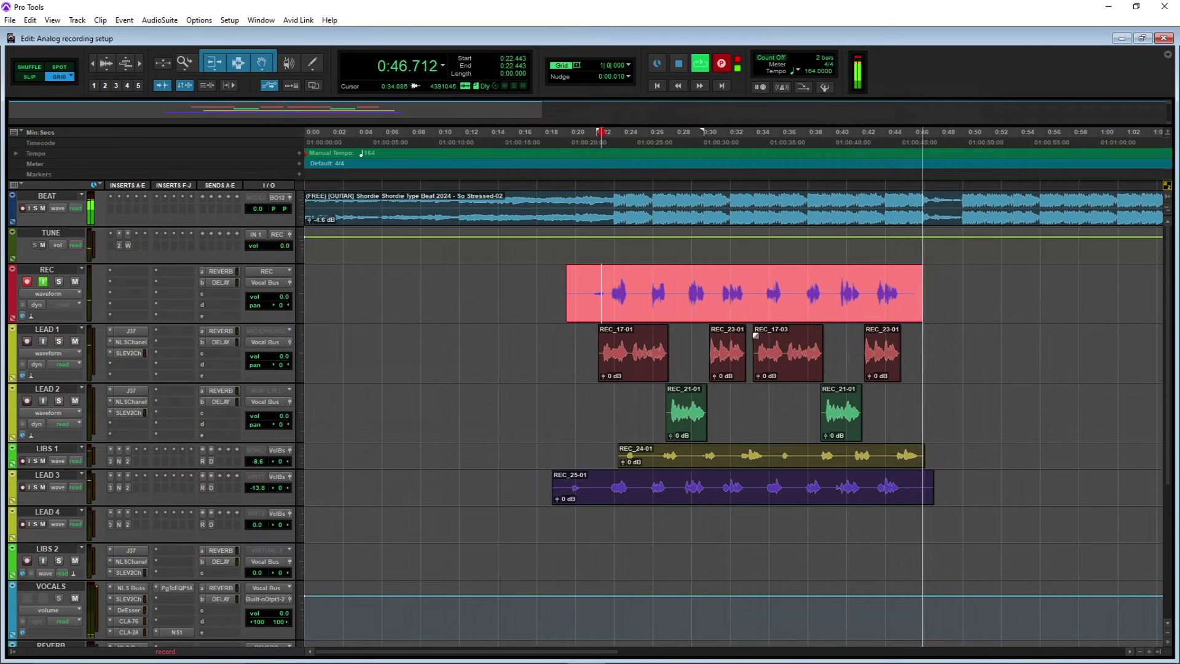
Stop recording and move the take to LEAD 4 at -14.5 dB, panning LEAD 3 to 68 left and LEAD 4 to 71 right
{"action": "key", "text": "space"}
{"action": "left_click", "coordinate": [710, 318]}
{"action": "left_click_drag", "start_coordinate": [710, 317], "coordinate": [699, 521]}
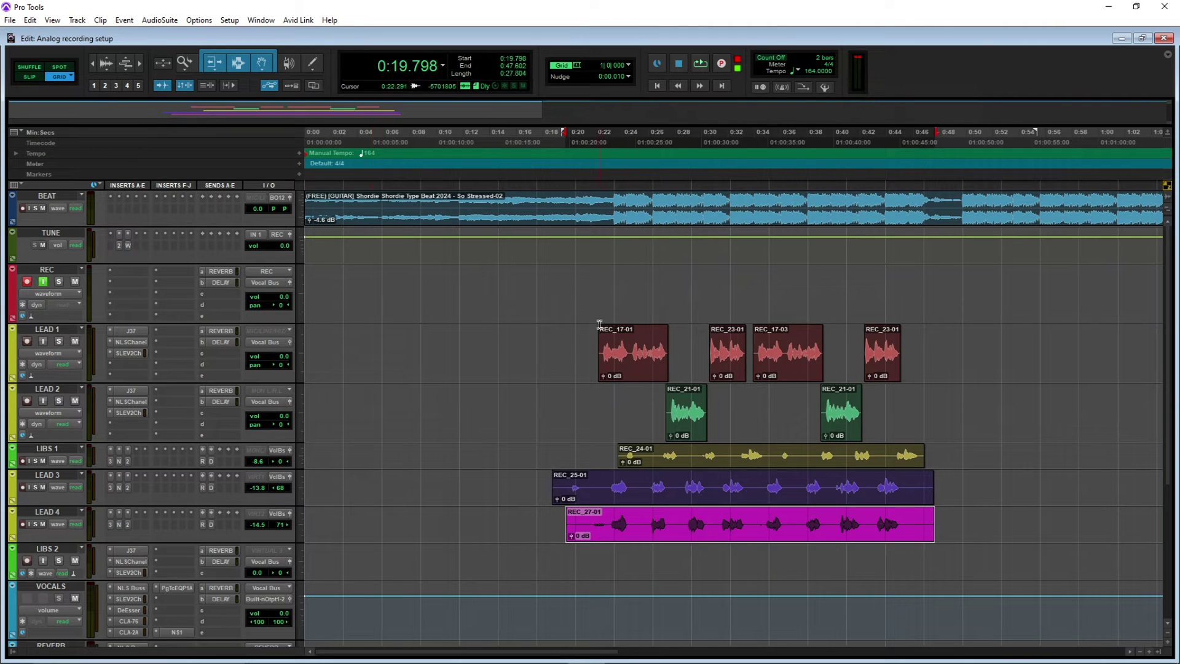
Trim the starts of the LEAD 3 and LEAD 4 clips to about 0:22.7 and play the arrangement from 0:19.024
{"action": "left_click", "coordinate": [606, 481]}
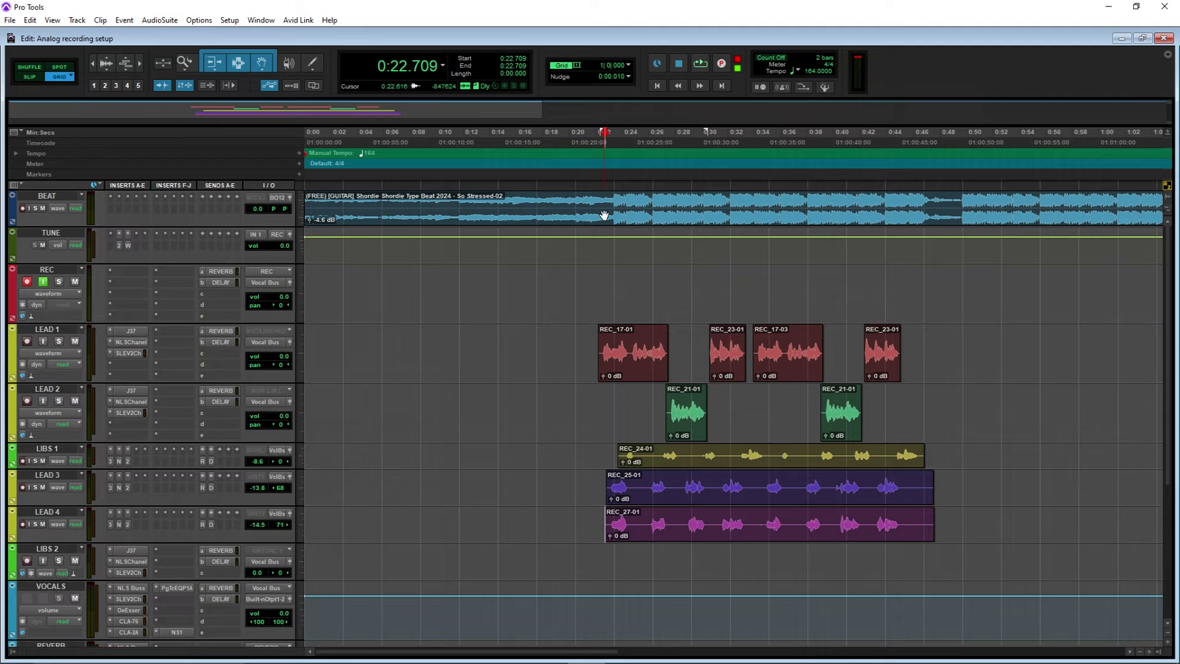
{"action": "key", "text": "space"}
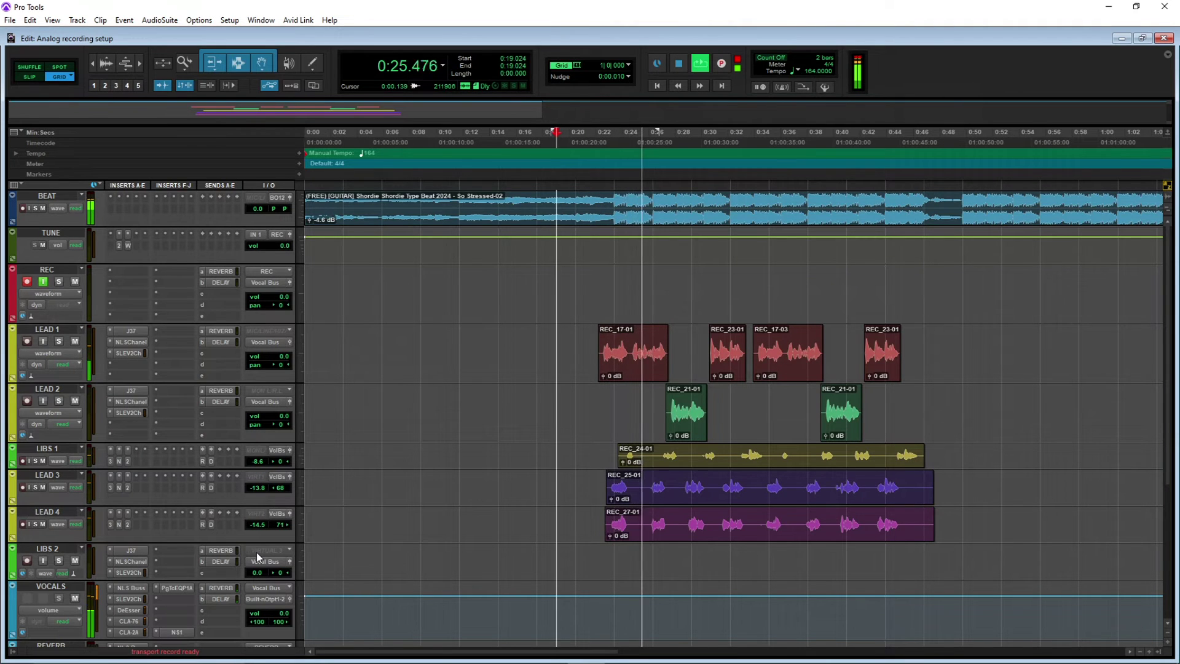
Raise the LEAD 4 track volume to -7.9 dB and the LEAD 3 track volume to -9.8 dB during playback
{"action": "left_click_drag", "start_coordinate": [258, 525], "coordinate": [264, 529]}
{"action": "left_click_drag", "start_coordinate": [261, 488], "coordinate": [261, 527]}
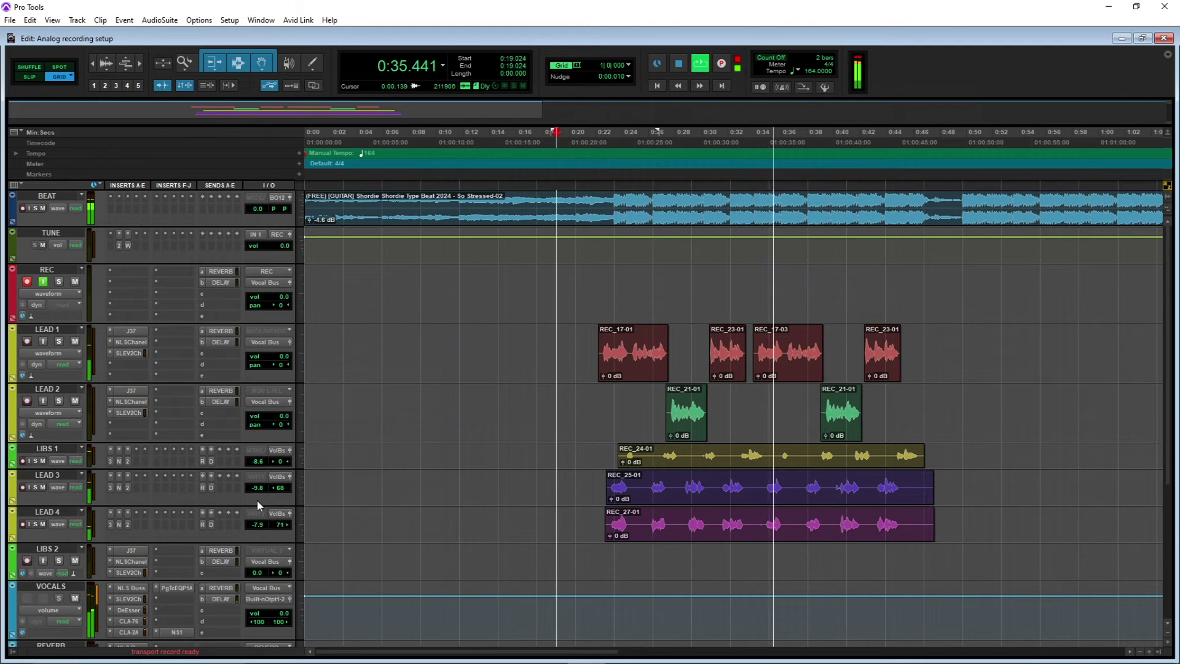
{"action": "left_click_drag", "start_coordinate": [261, 486], "coordinate": [261, 490]}
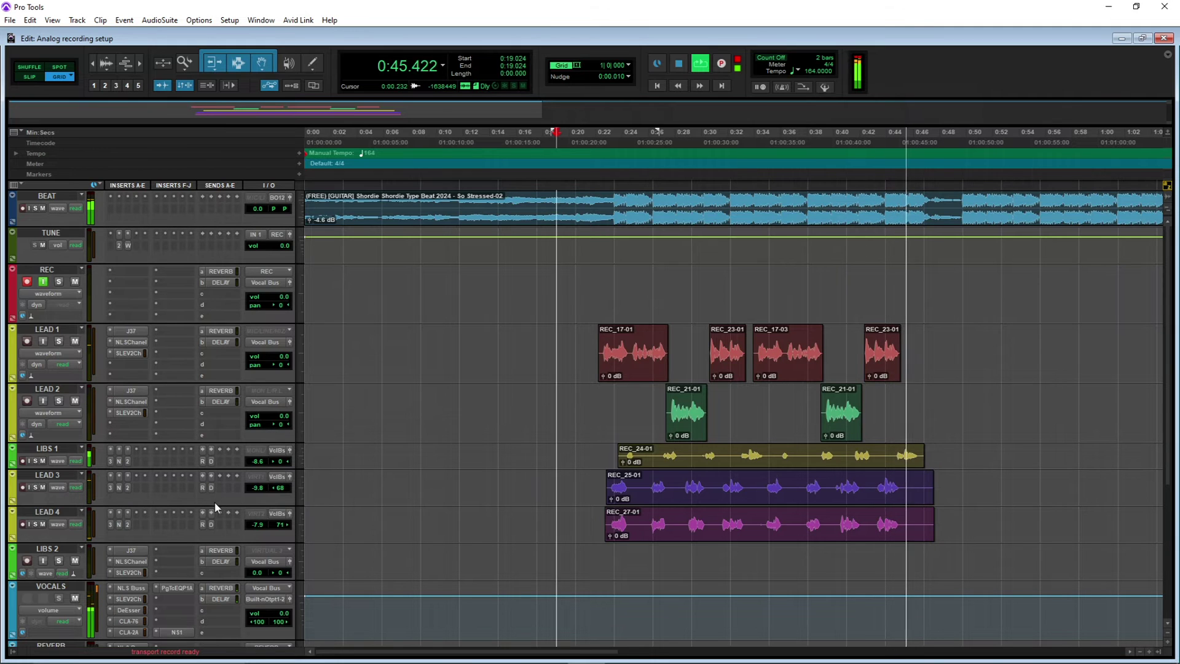
Play the arrangement from 0:20.487 and check the SSL EV2 Channel and NLS Buss settings on the VOCALS bus
{"action": "left_click", "coordinate": [579, 140]}
{"action": "left_click", "coordinate": [128, 599]}
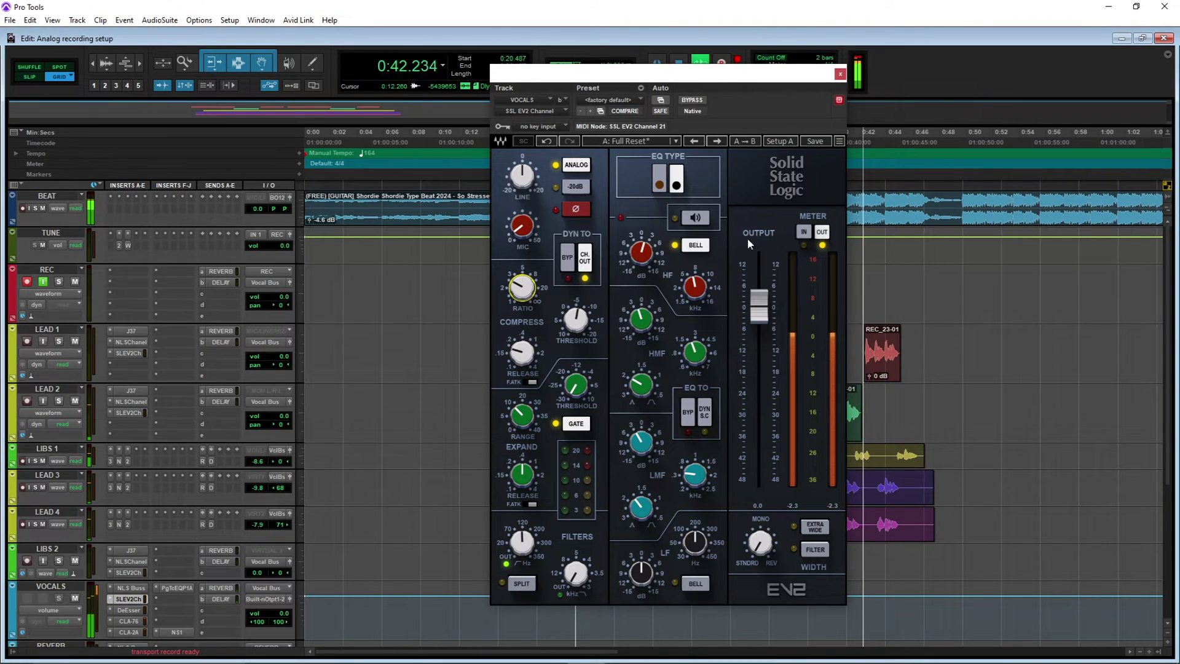
{"action": "left_click", "coordinate": [841, 74]}
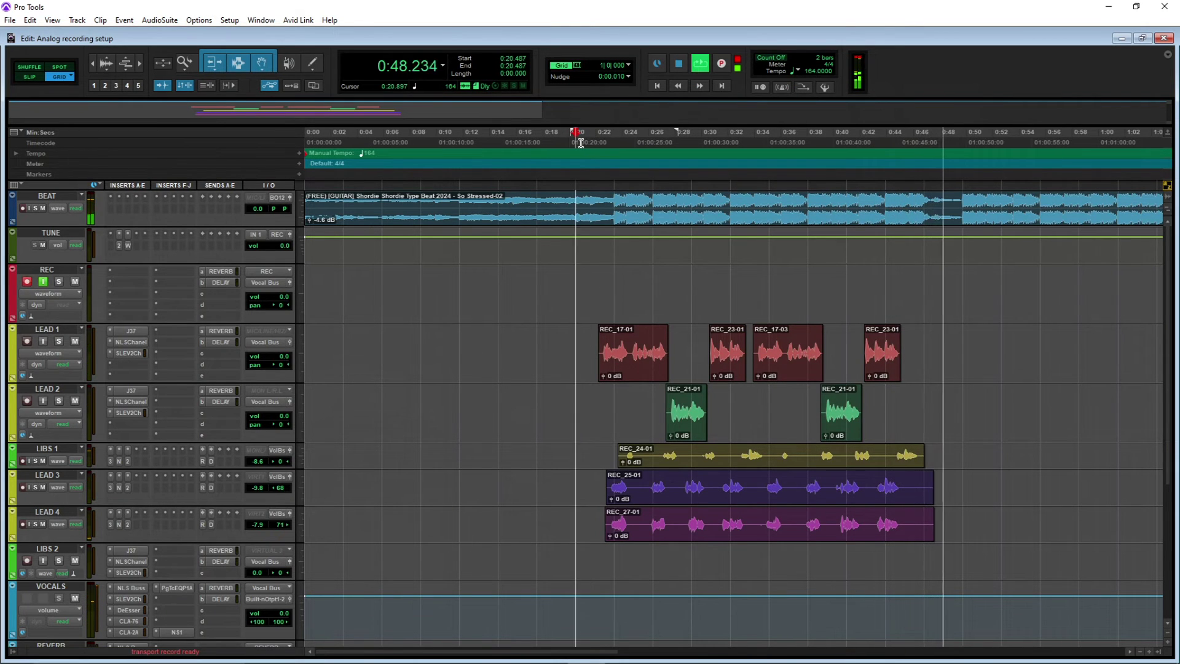
{"action": "key", "text": "space"}
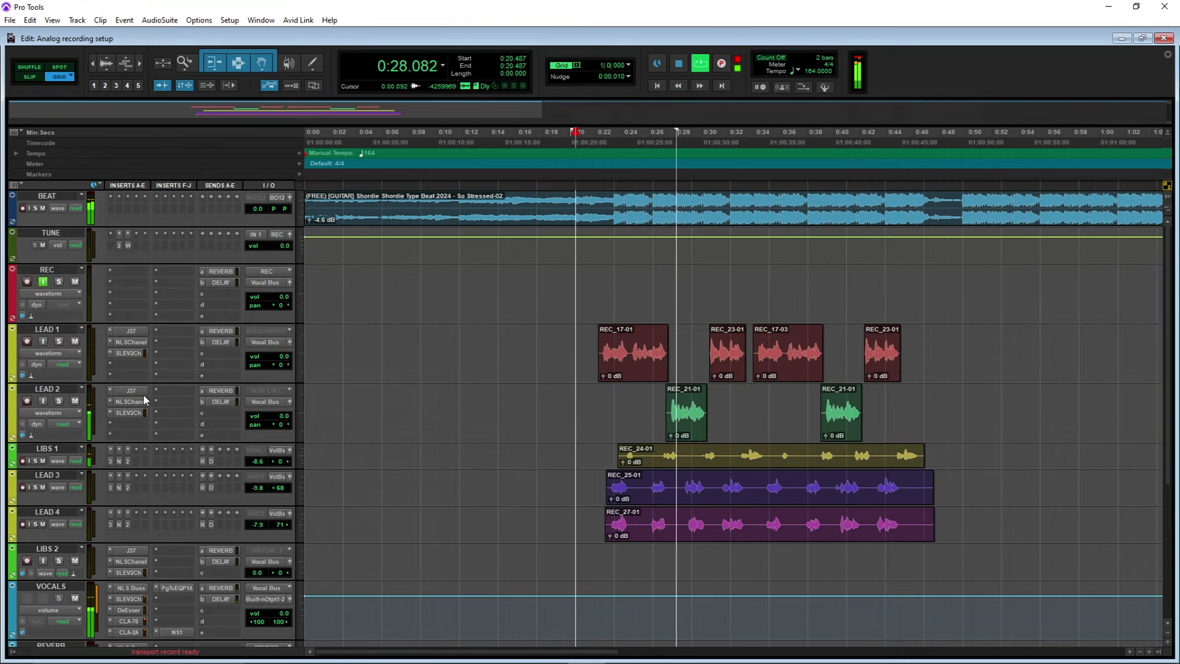
{"action": "left_click", "coordinate": [129, 589]}
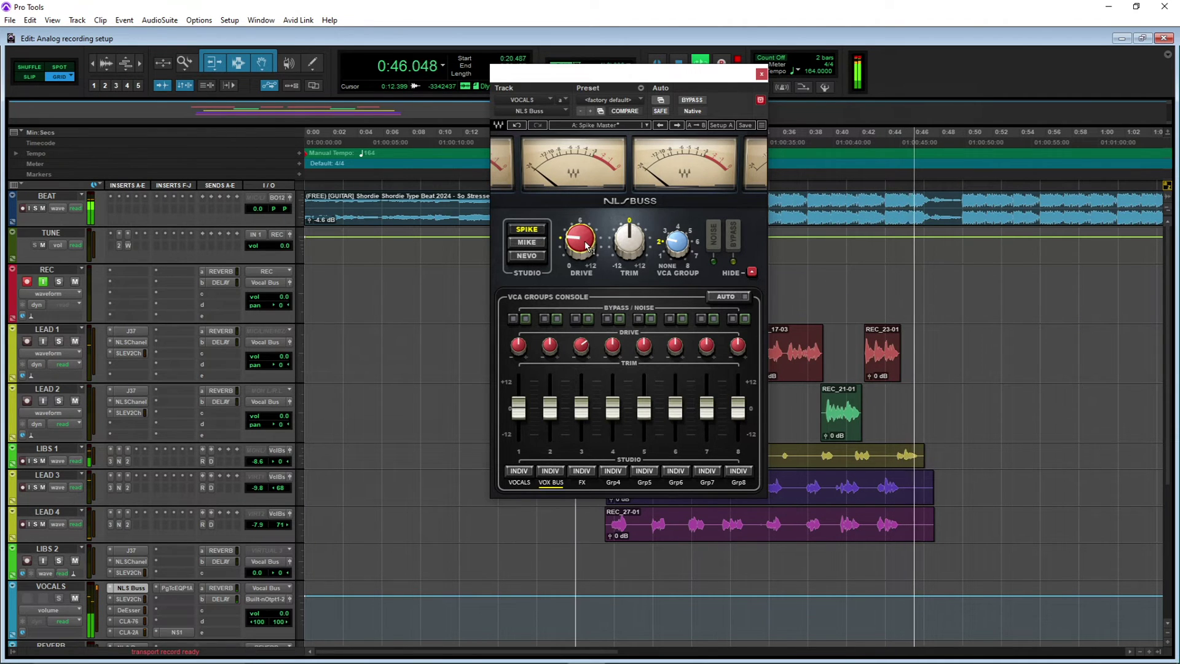
{"action": "key", "text": "space"}
{"action": "left_click", "coordinate": [761, 74]}
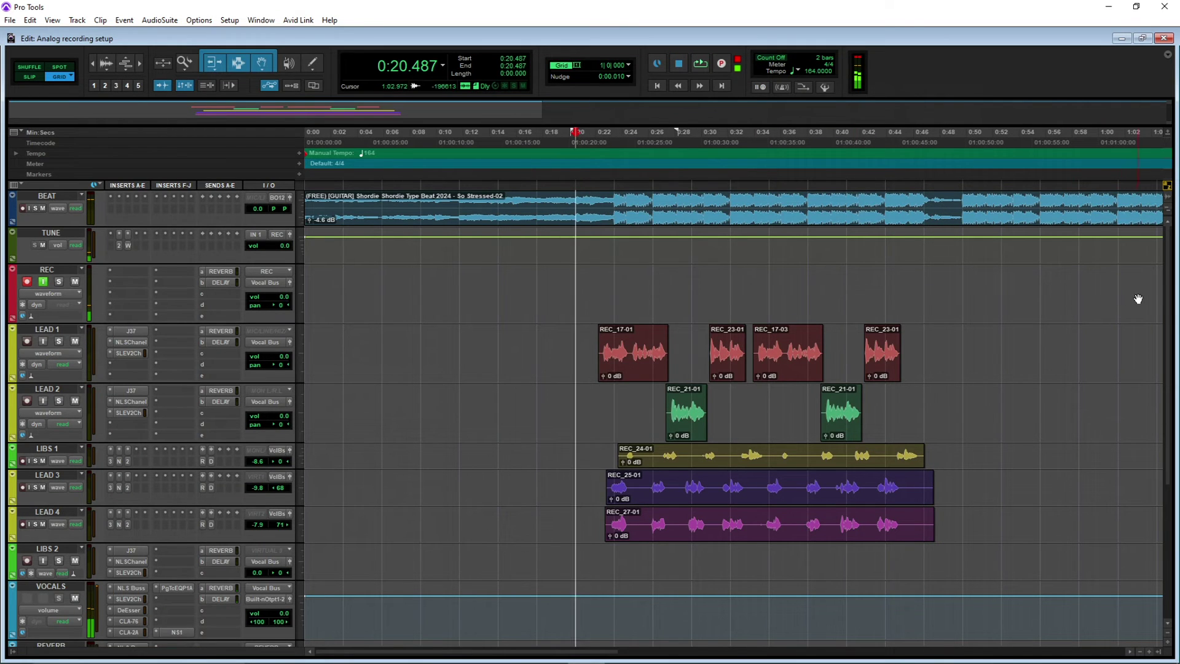
Make the SSLComp and Kramer Tape inserts on the Master 1 track active
{"action": "scroll", "coordinate": [1155, 345], "scroll_direction": "down", "scroll_amount": 5}
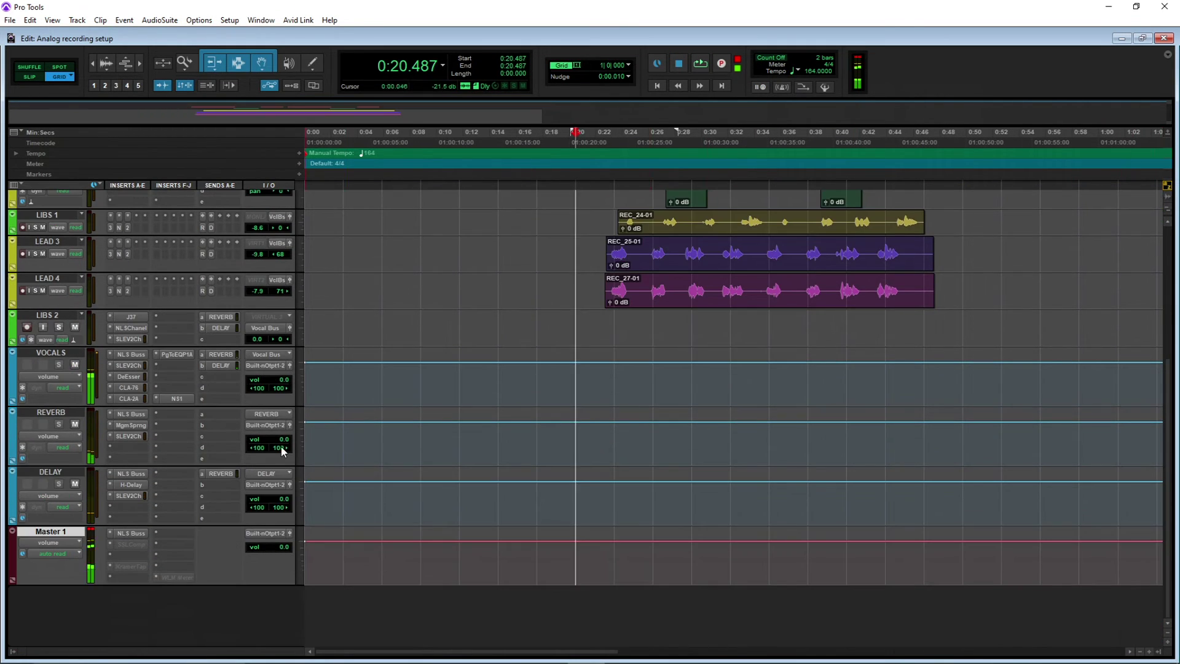
{"action": "right_click", "coordinate": [132, 541]}
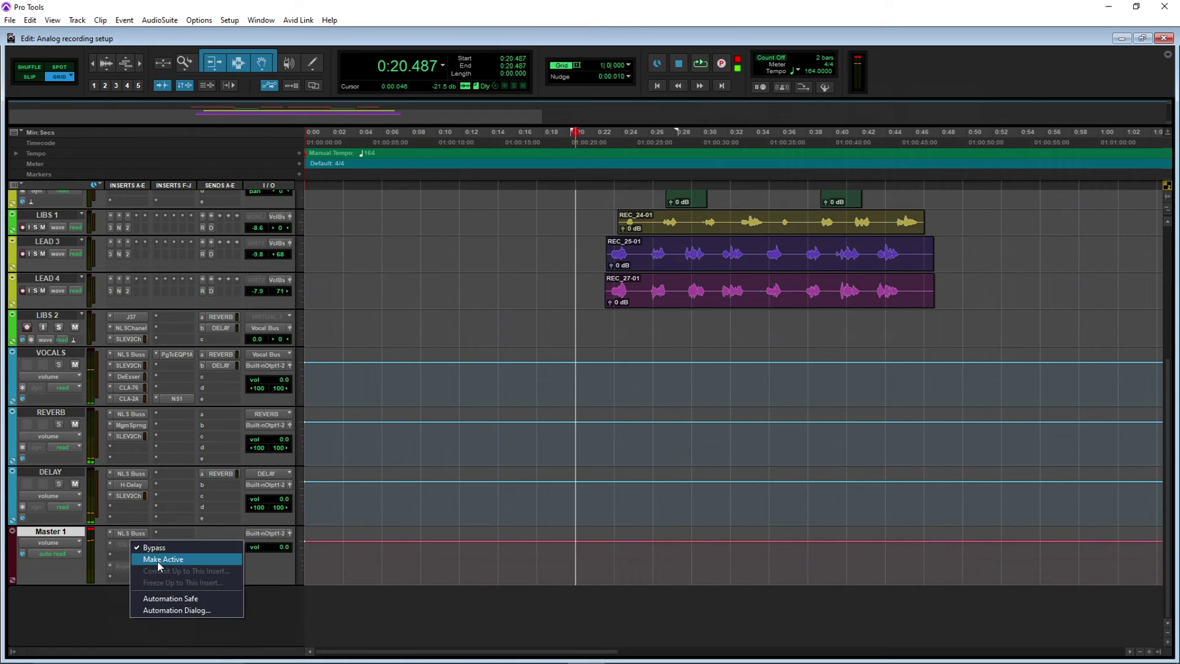
{"action": "left_click", "coordinate": [157, 562]}
{"action": "right_click", "coordinate": [122, 570]}
{"action": "left_click", "coordinate": [161, 582]}
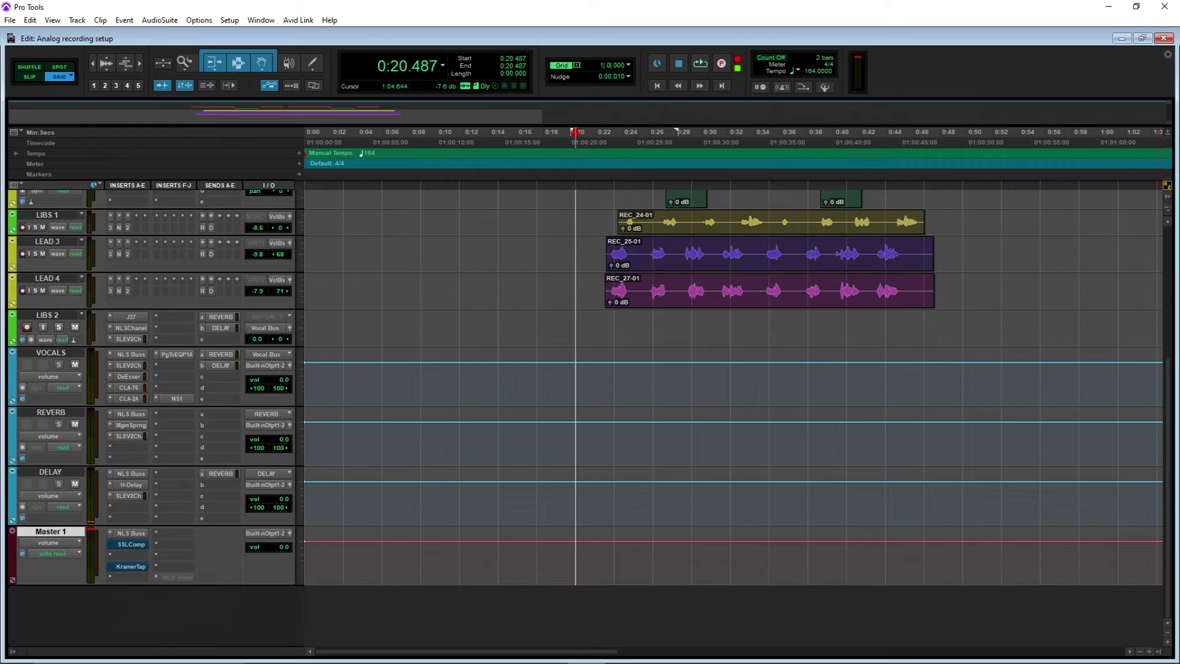
Play the arrangement from 0:14.634 and lower the trim of Master 1's NLS Buss to -1.5 during playback
{"action": "scroll", "coordinate": [1159, 400], "scroll_direction": "up", "scroll_amount": 5}
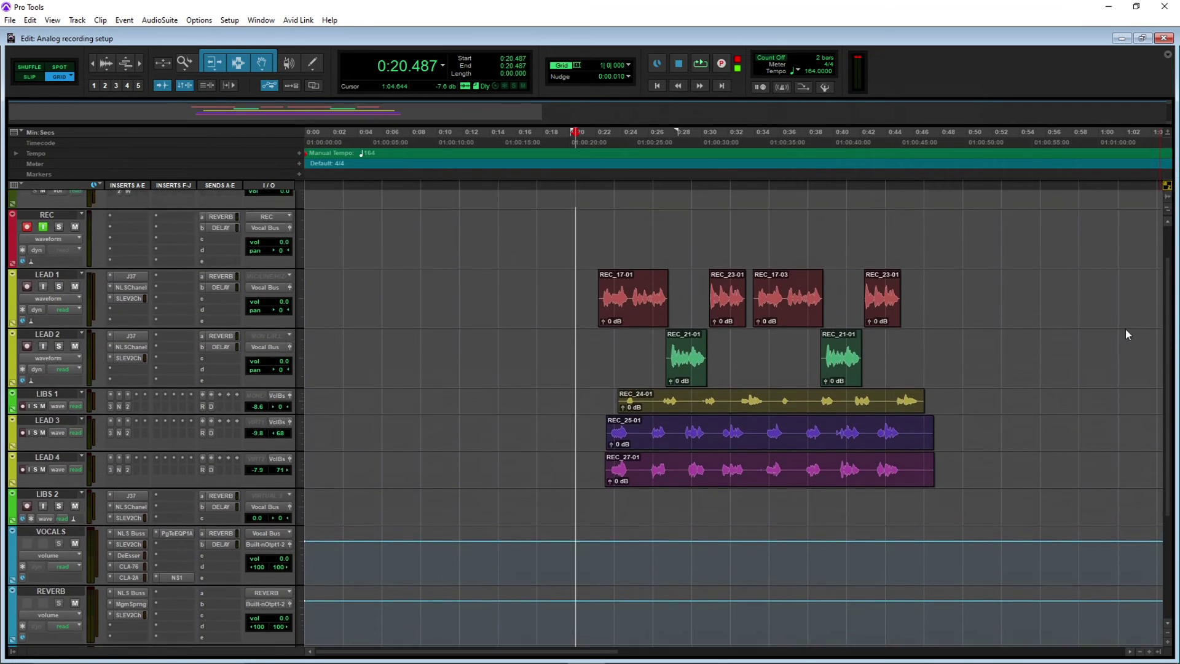
{"action": "left_click", "coordinate": [501, 149]}
{"action": "key", "text": "space"}
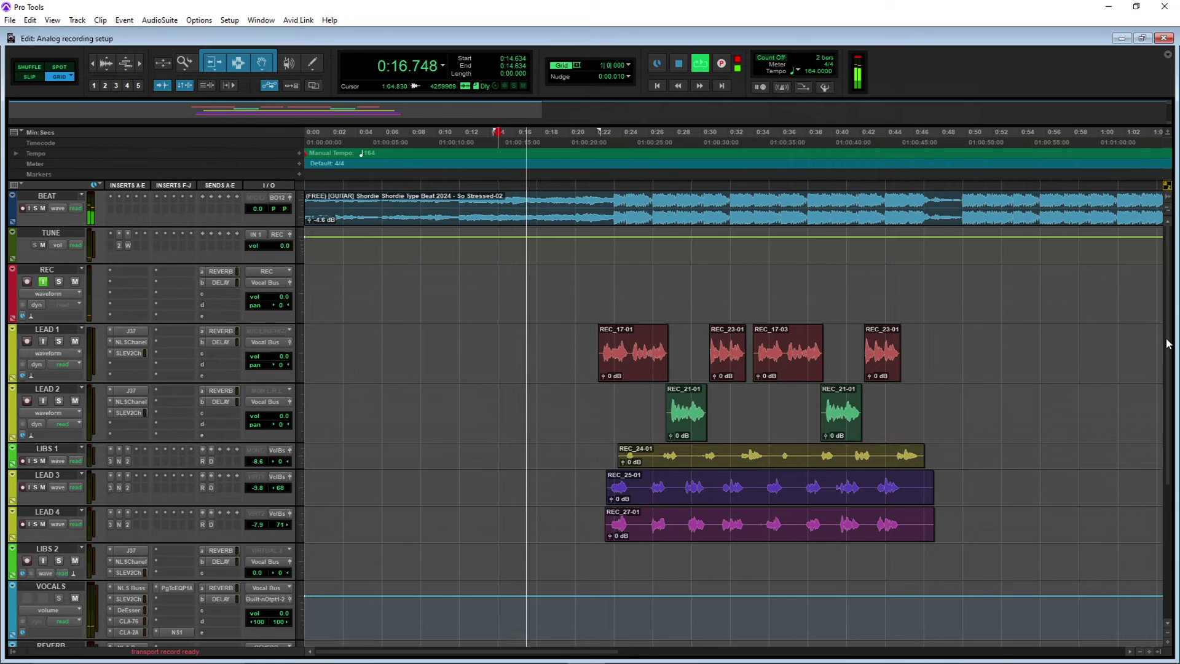
{"action": "scroll", "coordinate": [1162, 369], "scroll_direction": "down", "scroll_amount": 3}
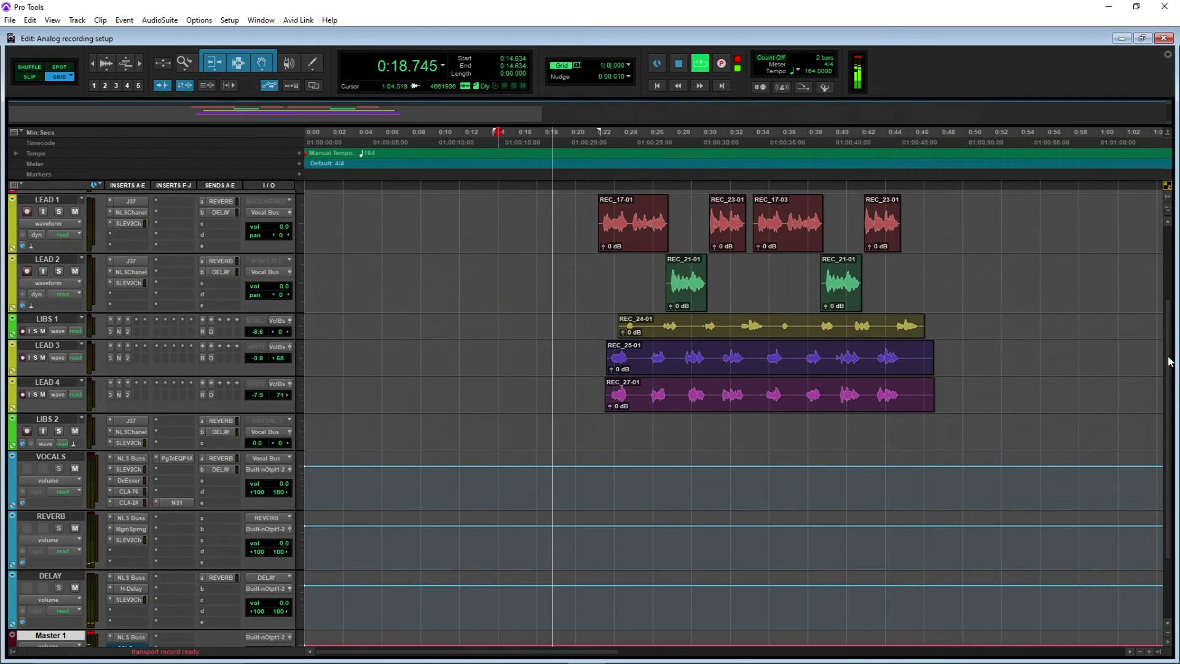
{"action": "scroll", "coordinate": [1168, 369], "scroll_direction": "down", "scroll_amount": 2}
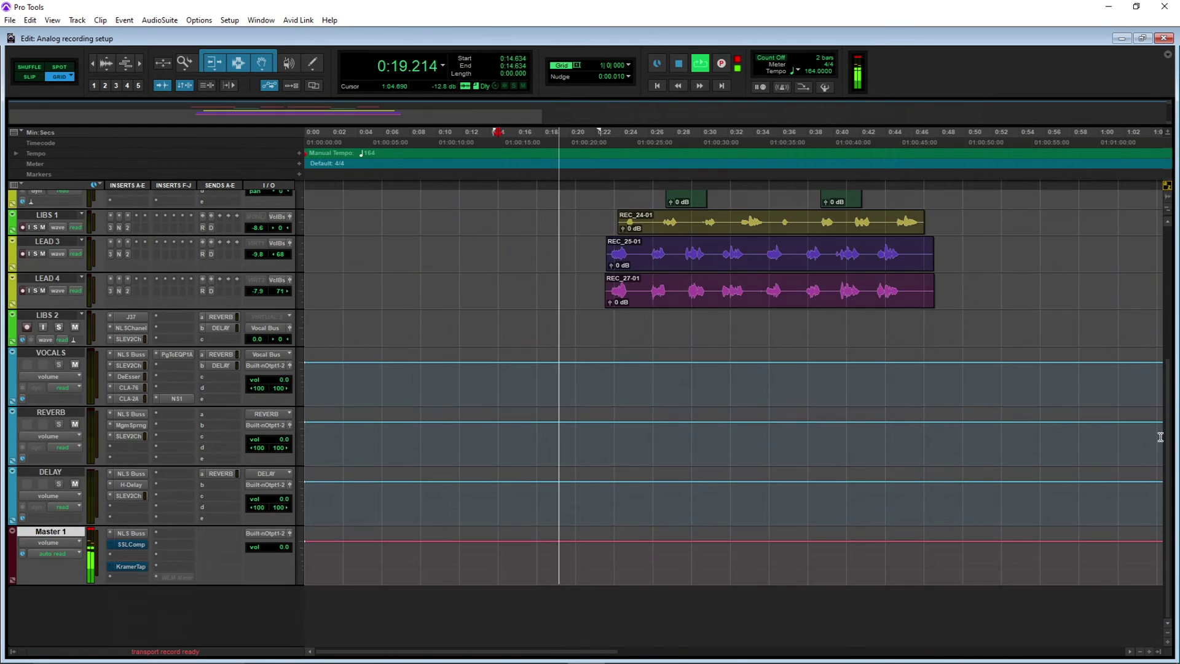
{"action": "left_click", "coordinate": [131, 533]}
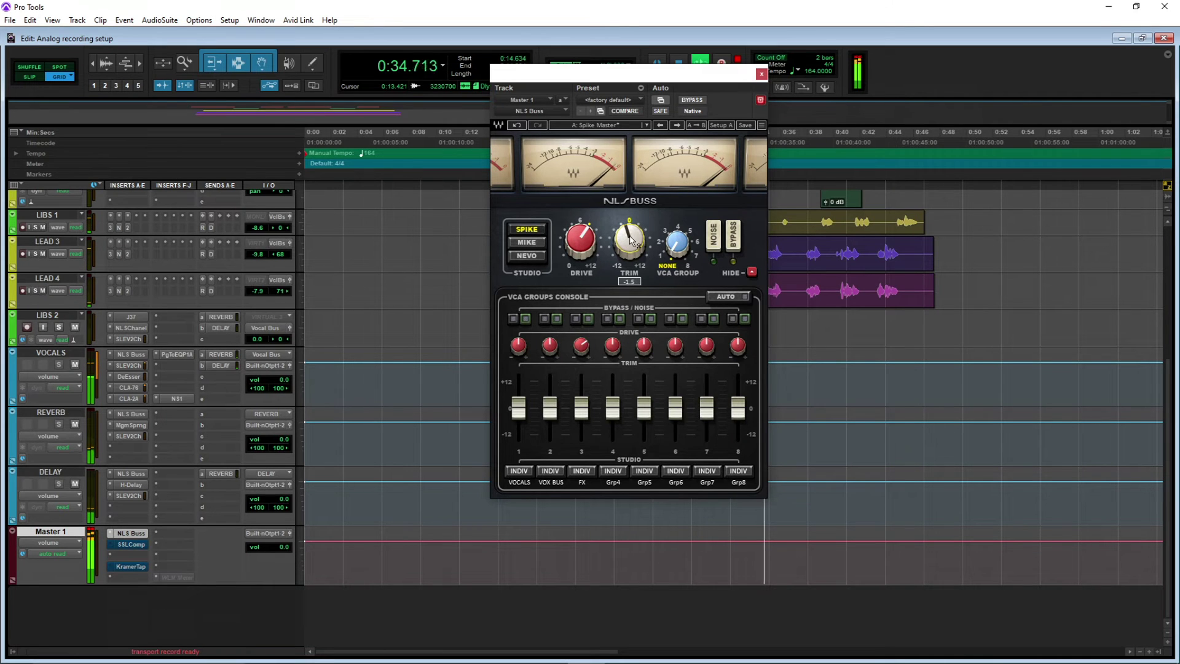
Raise the make-up gain on Master 1's SSL compressor, set its NLS Buss to drive 6 and trim -1.2, and stop playback
{"action": "left_click", "coordinate": [128, 544]}
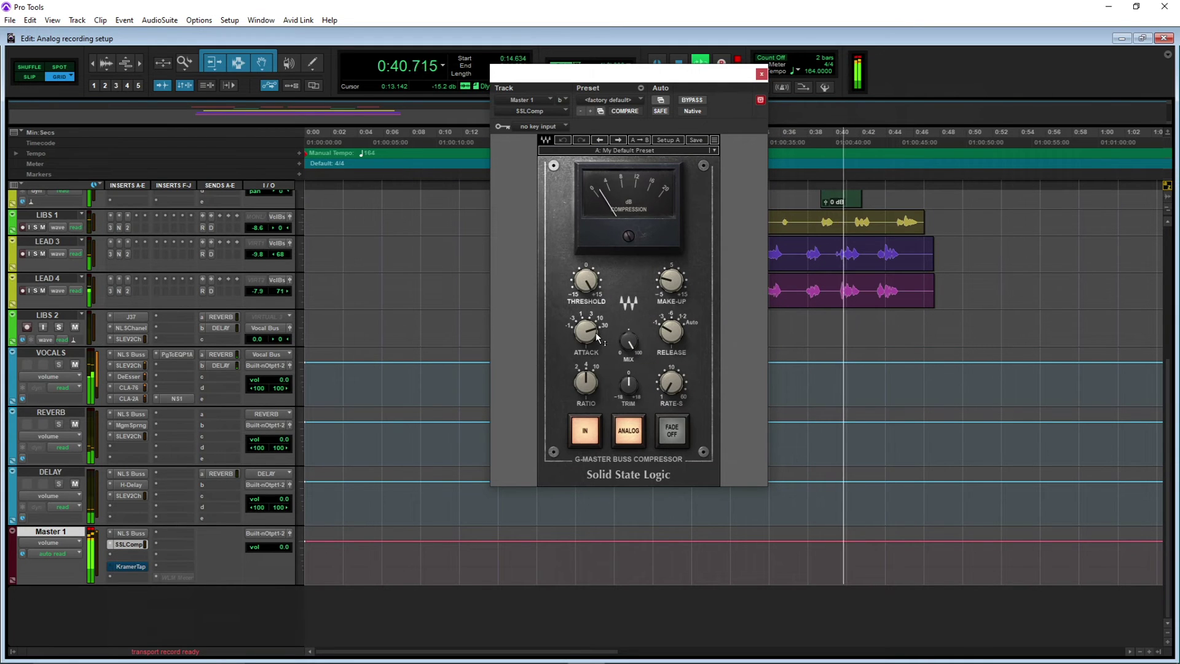
{"action": "mouse_move", "coordinate": [586, 281]}
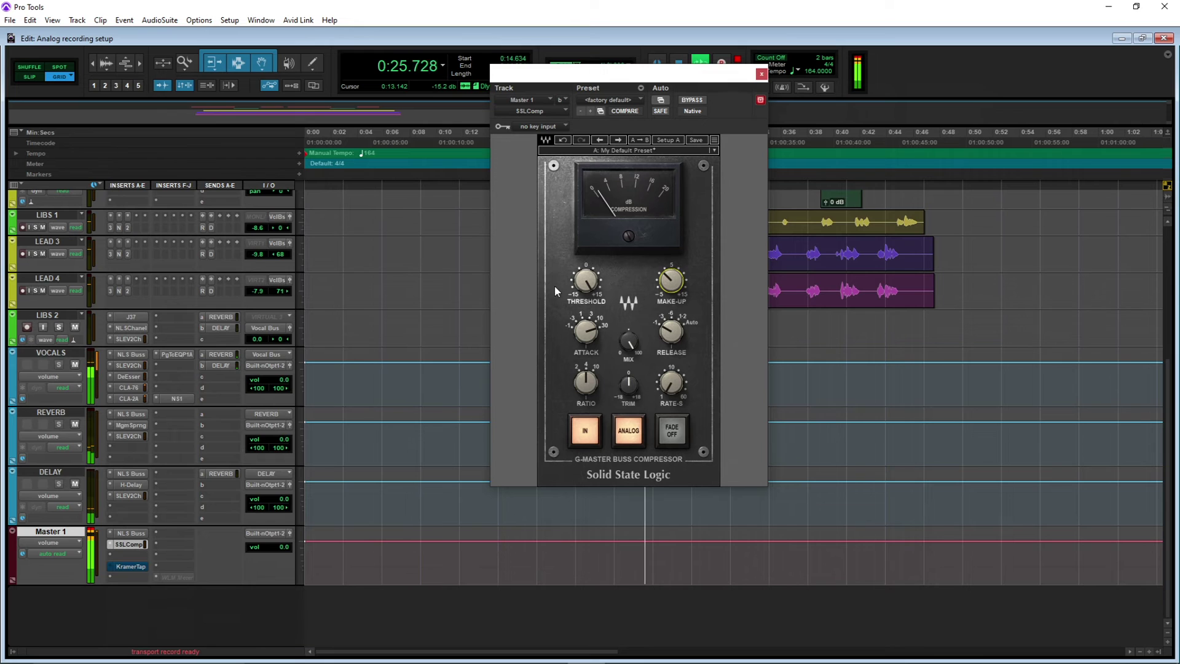
{"action": "left_click", "coordinate": [131, 534]}
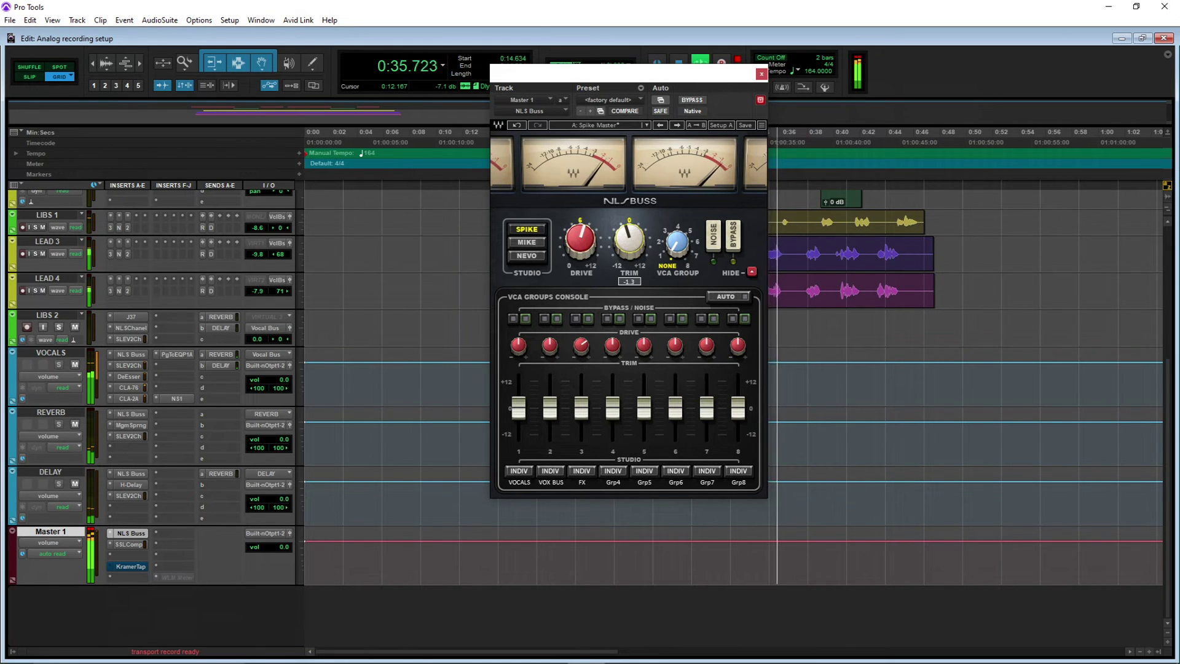
{"action": "key", "text": "space"}
Deactivate and reactivate Kramer Tape on Master 1 to take it out of bypass, and check its meters during a short playback
{"action": "right_click", "coordinate": [130, 567]}
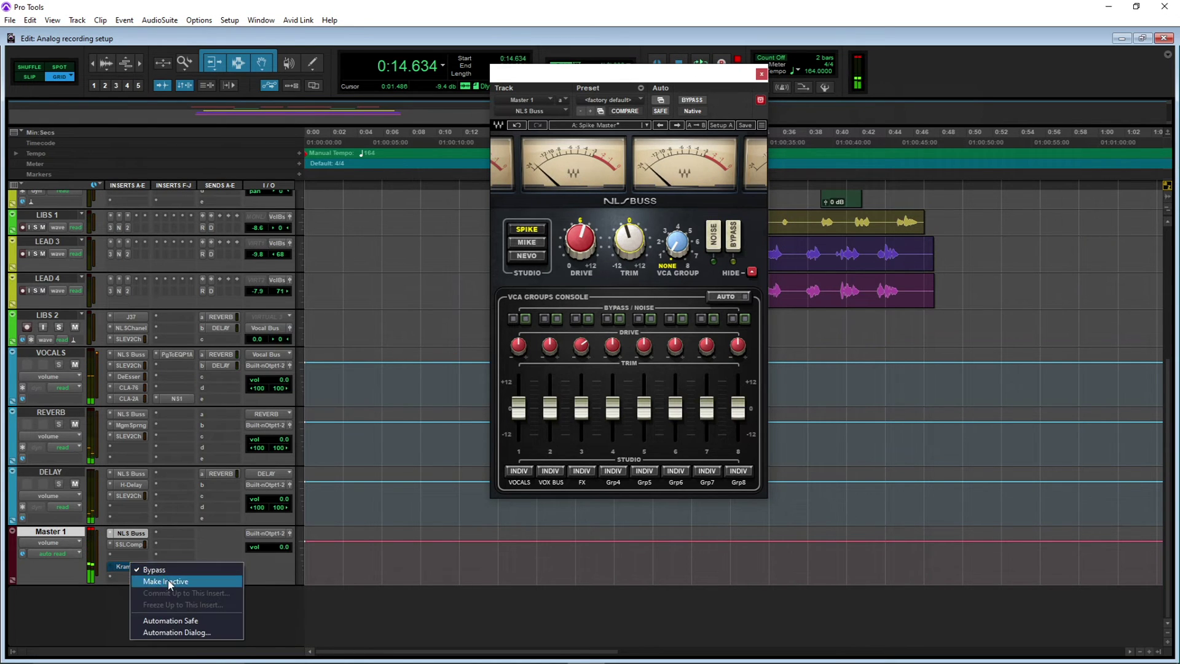
{"action": "left_click", "coordinate": [170, 582]}
{"action": "right_click", "coordinate": [138, 562]}
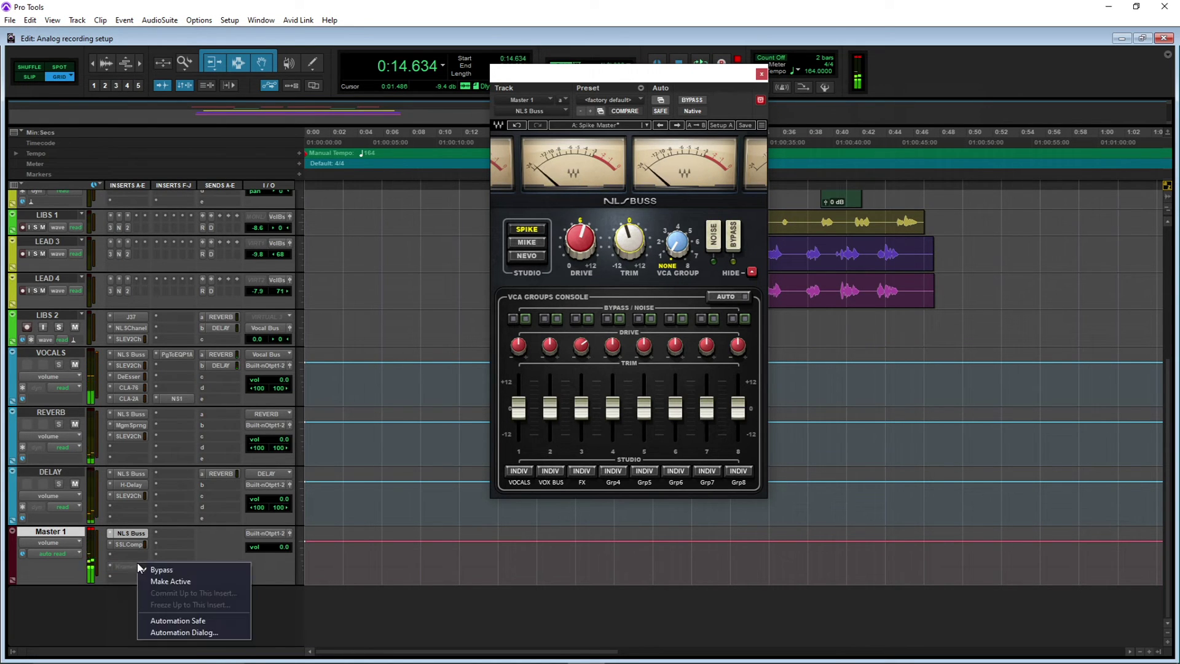
{"action": "left_click", "coordinate": [164, 585]}
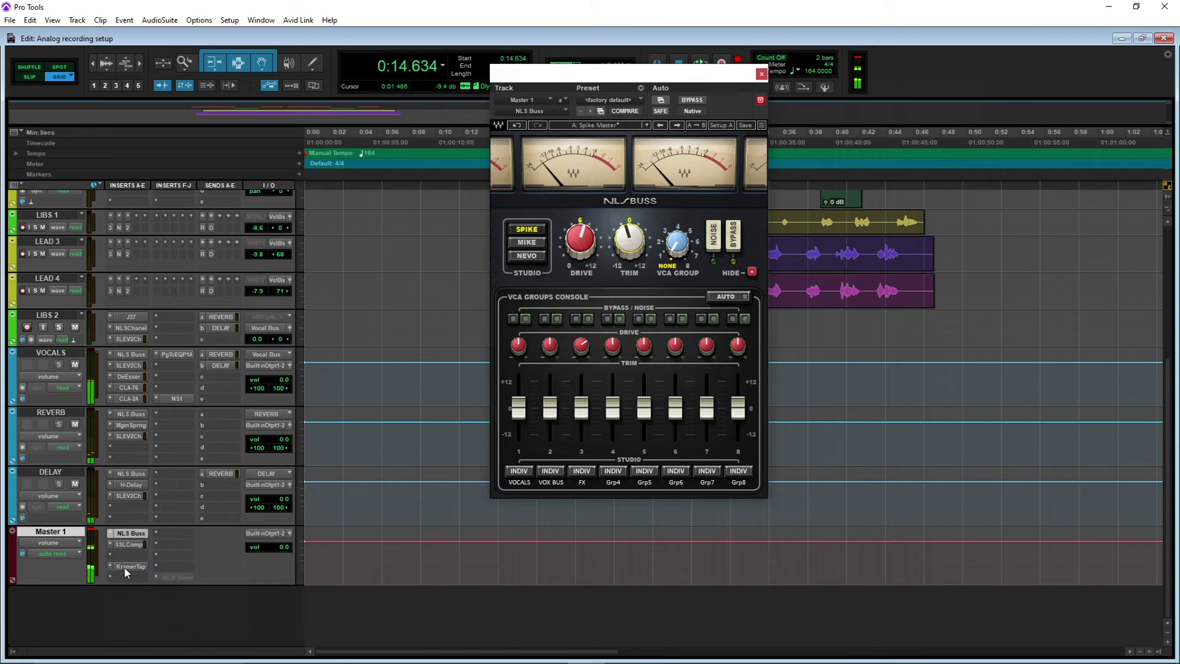
{"action": "left_click", "coordinate": [131, 566]}
{"action": "key", "text": "space"}
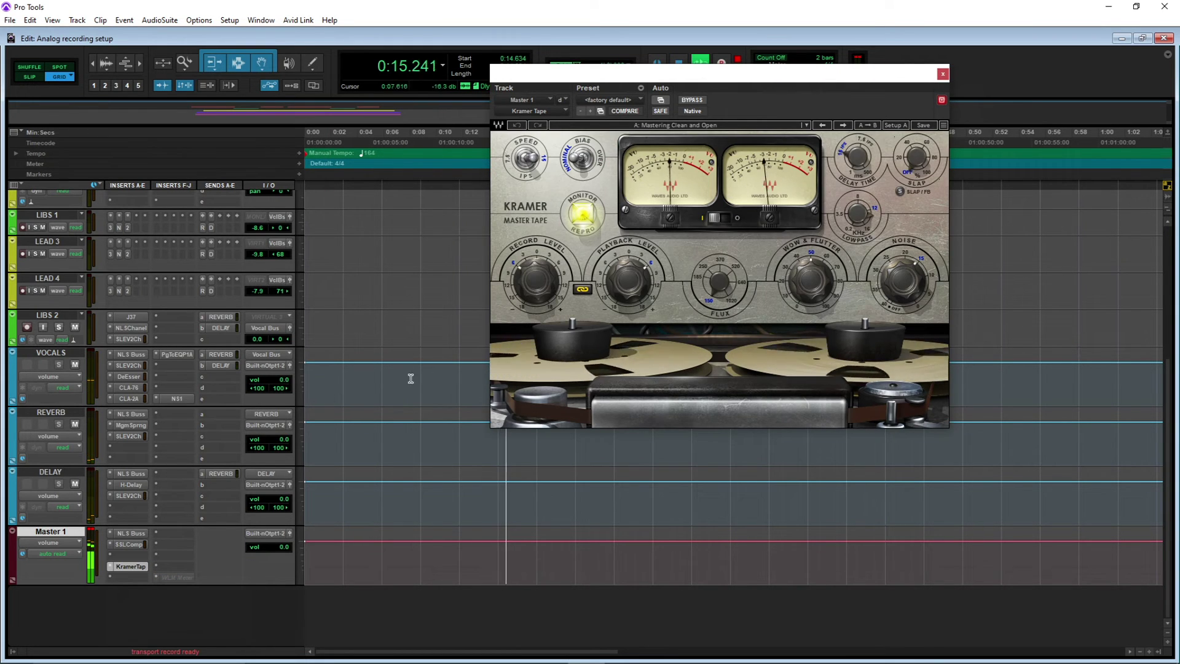
{"action": "key", "text": "space"}
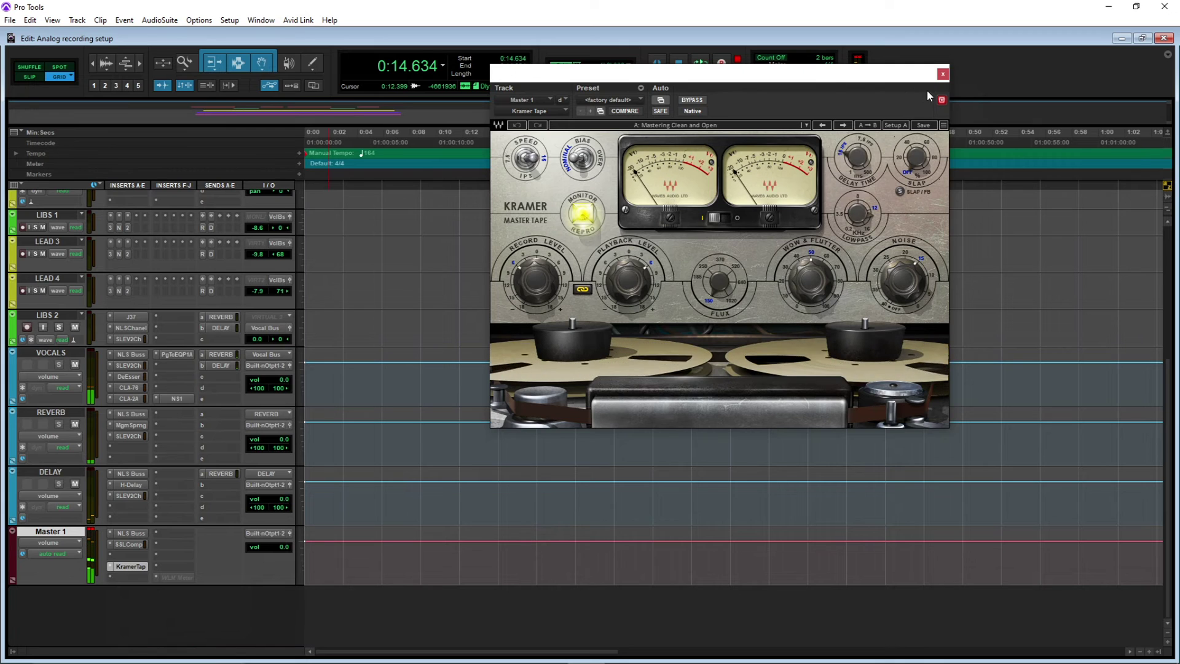
{"action": "left_click", "coordinate": [943, 74]}
Set the playback engine's H/W buffer size to 512 samples
{"action": "left_click", "coordinate": [229, 21]}
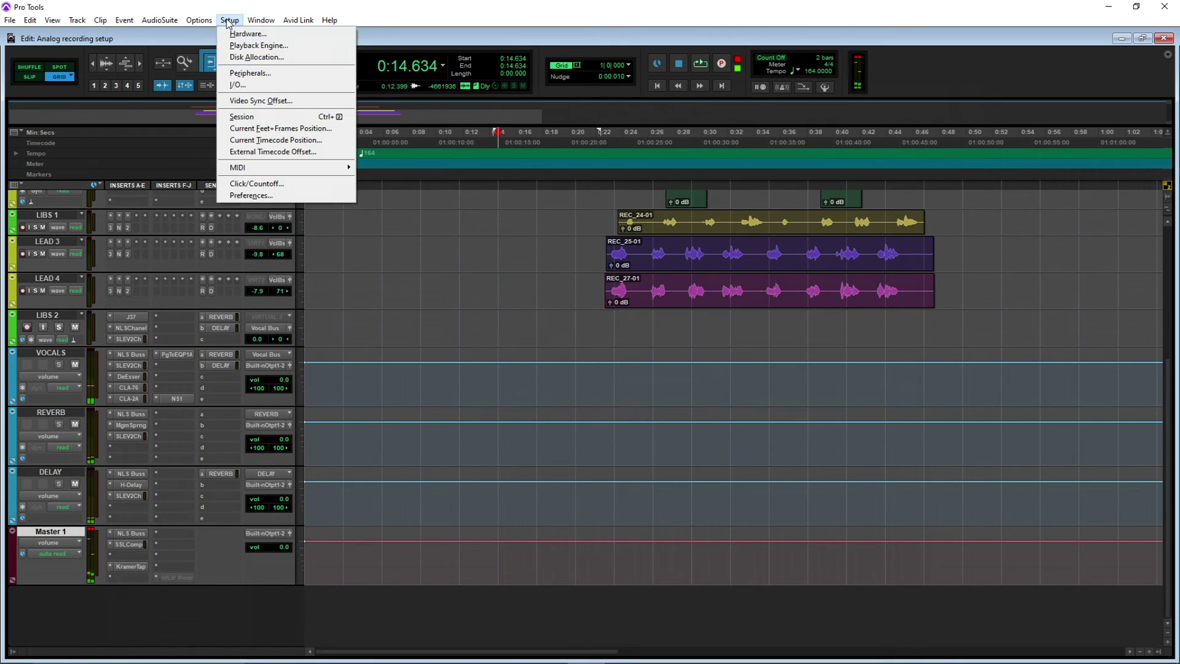
{"action": "left_click", "coordinate": [258, 46]}
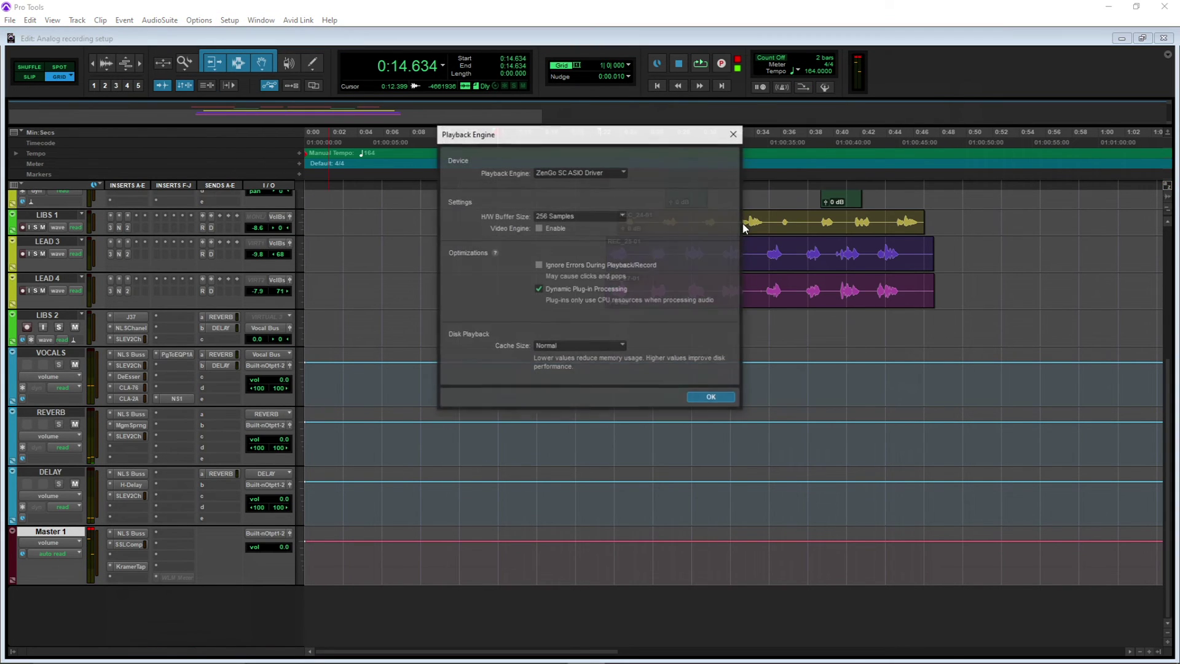
{"action": "left_click", "coordinate": [613, 217]}
{"action": "left_click", "coordinate": [649, 266]}
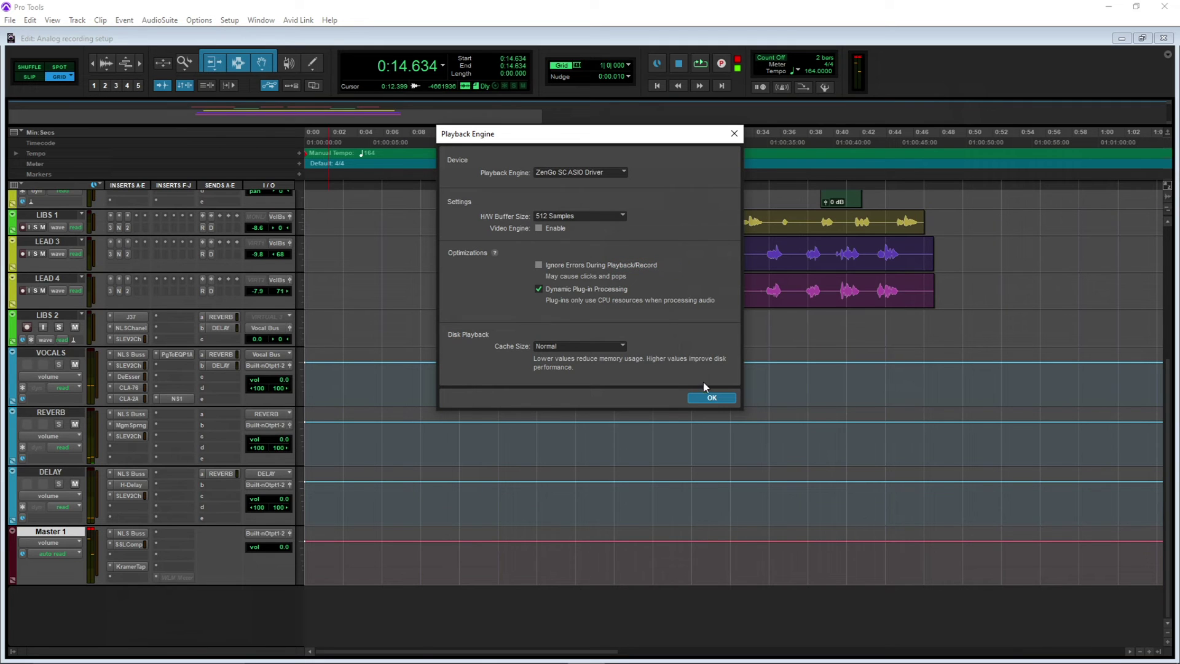
{"action": "left_click", "coordinate": [713, 398]}
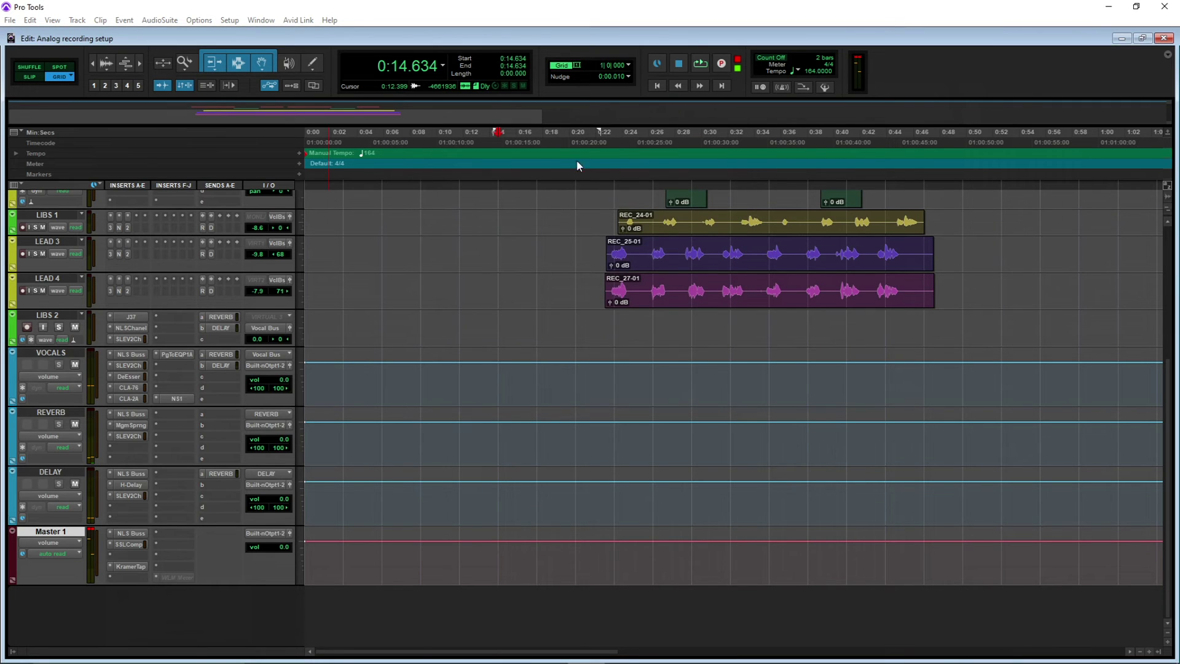
Play from 0:14.634 and load the Mastering Clean and Open preset in Master 1's Kramer Tape
{"action": "key", "text": "space"}
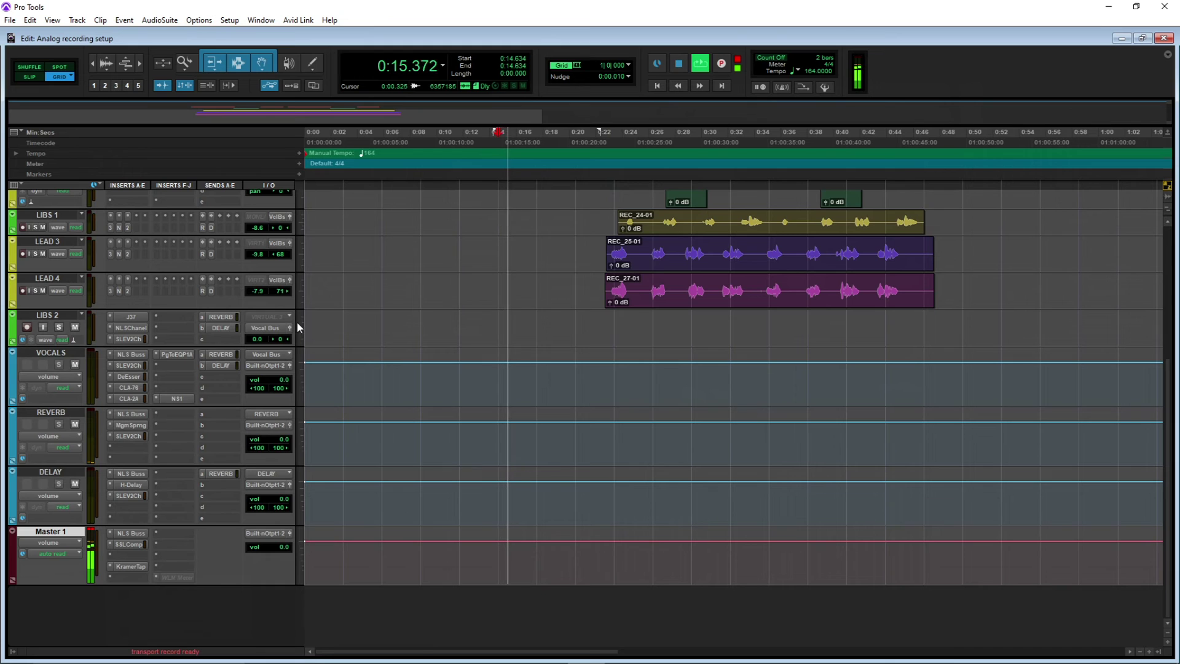
{"action": "left_click", "coordinate": [132, 566]}
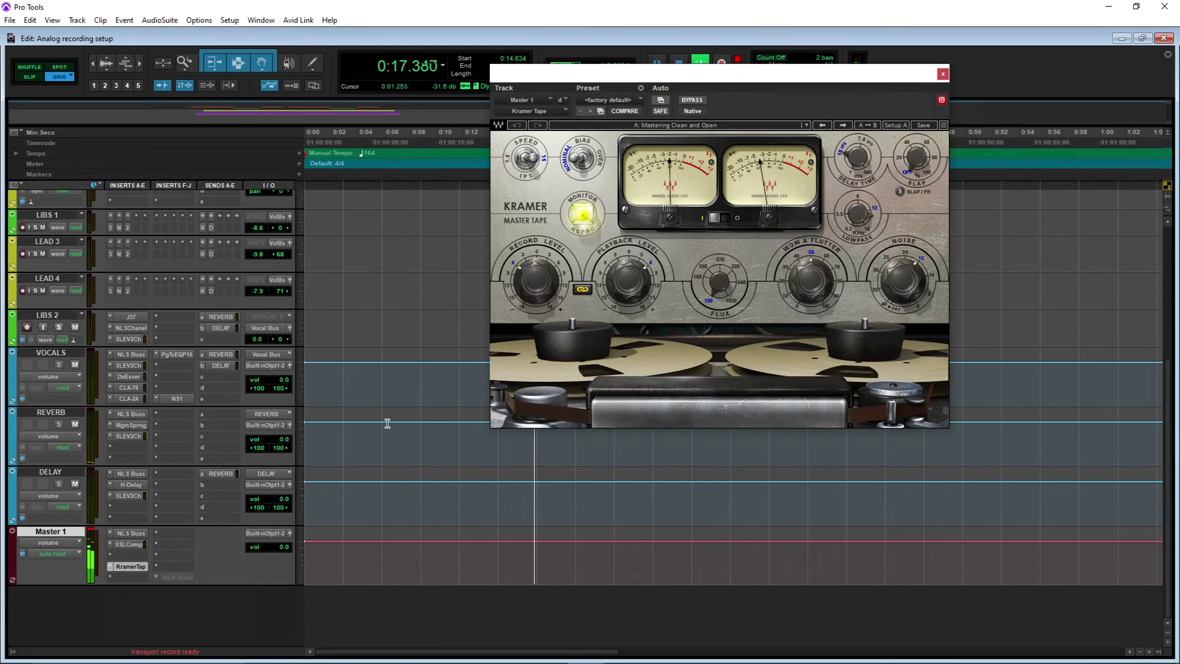
{"action": "left_click", "coordinate": [720, 126]}
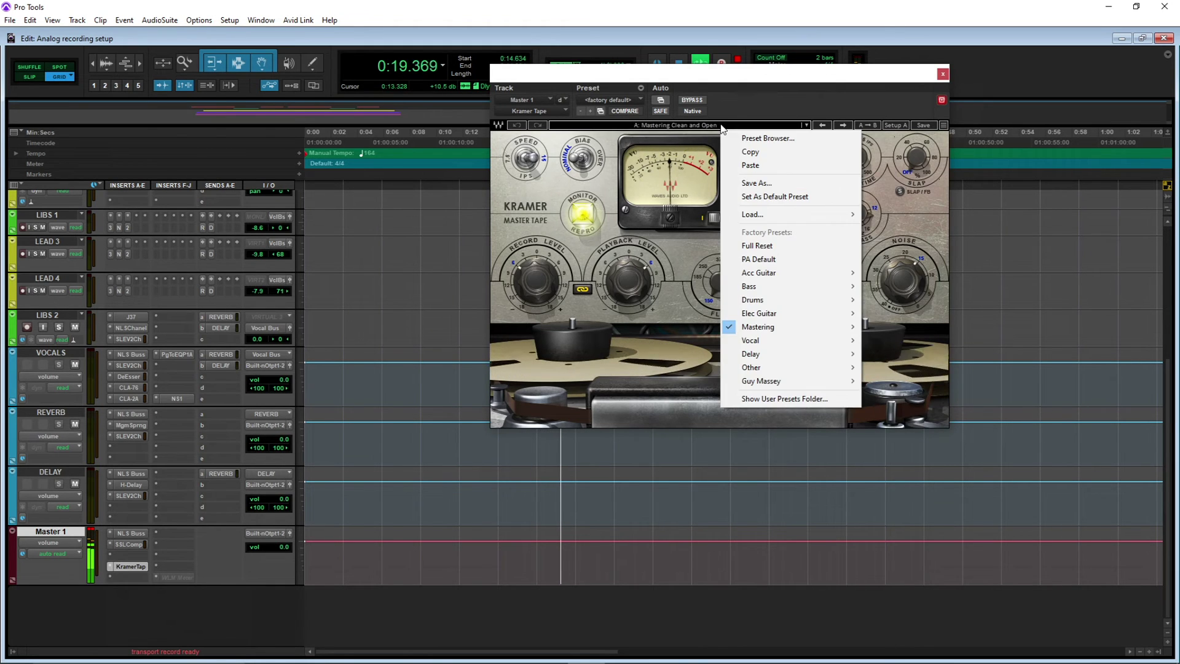
{"action": "mouse_move", "coordinate": [828, 329]}
{"action": "left_click", "coordinate": [903, 340]}
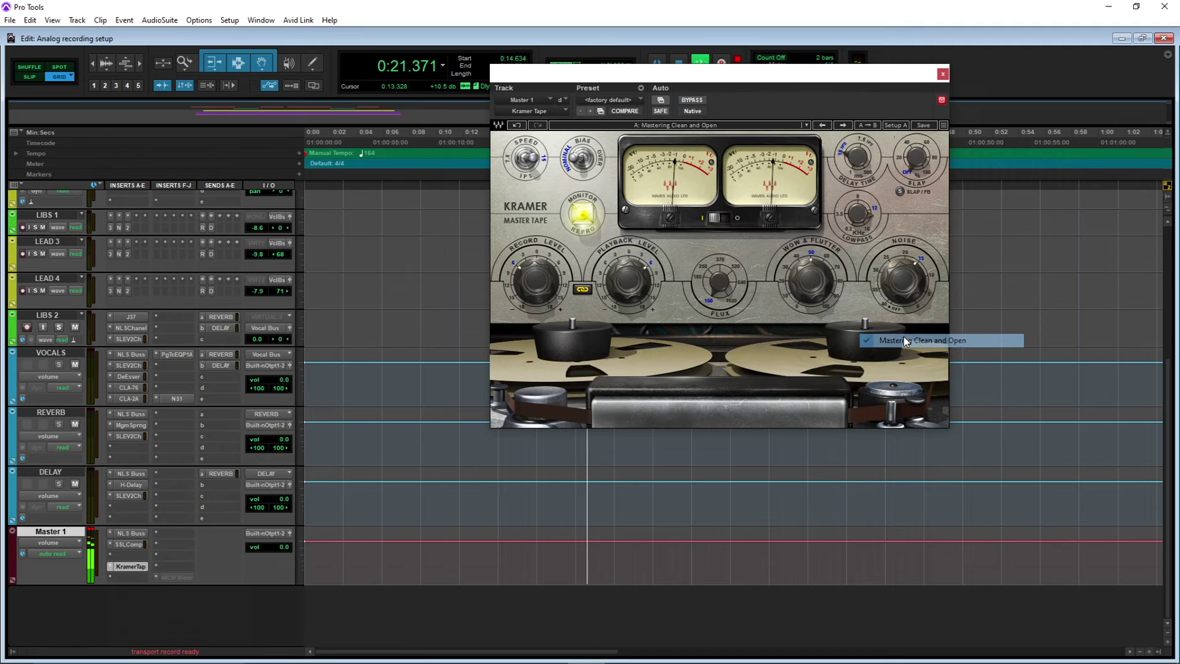
{"action": "left_click", "coordinate": [944, 73]}
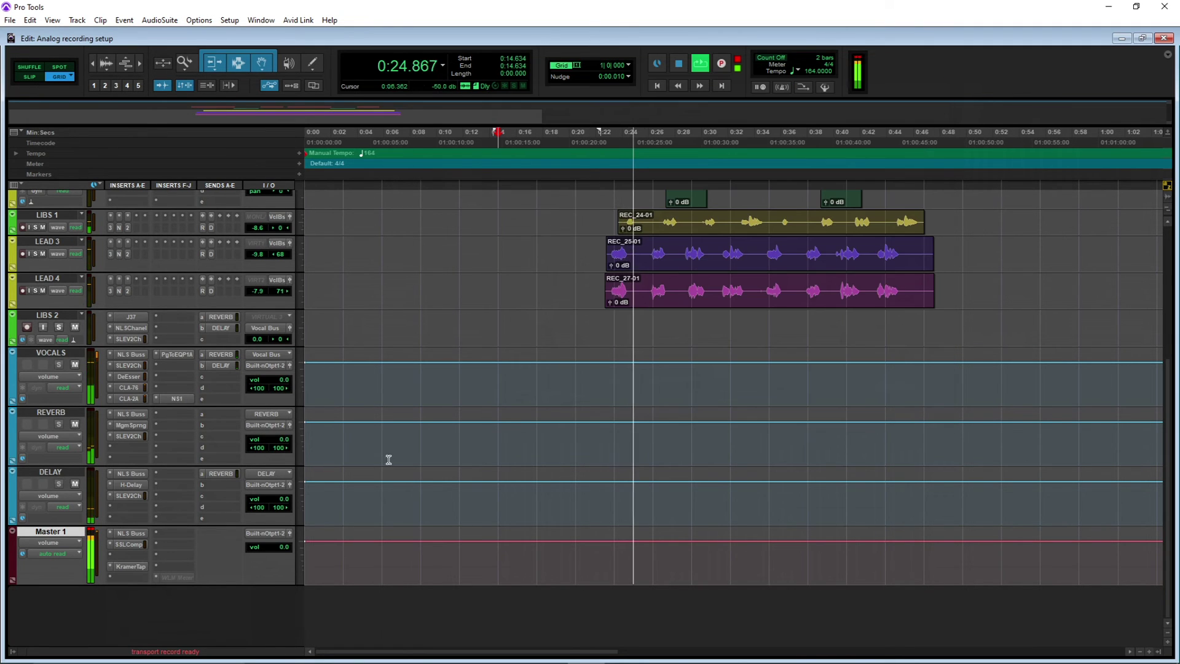
Compare the mix during playback with Master 1's Kramer Tape bypassed and engaged
{"action": "left_click", "coordinate": [130, 567]}
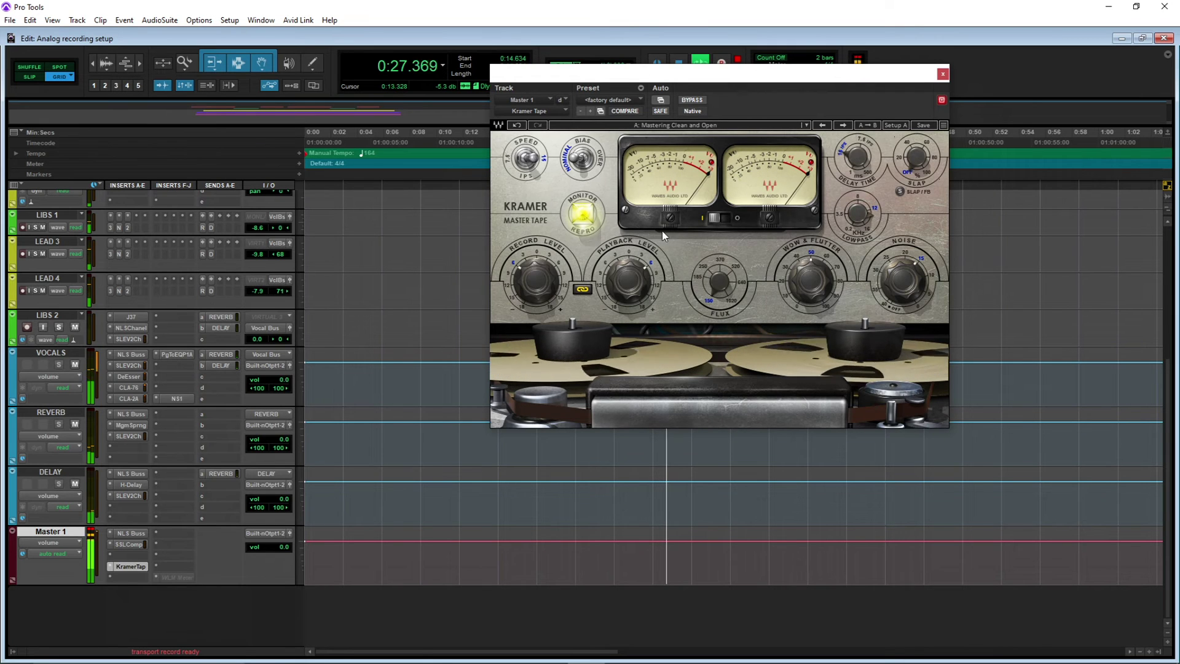
{"action": "left_click", "coordinate": [692, 100]}
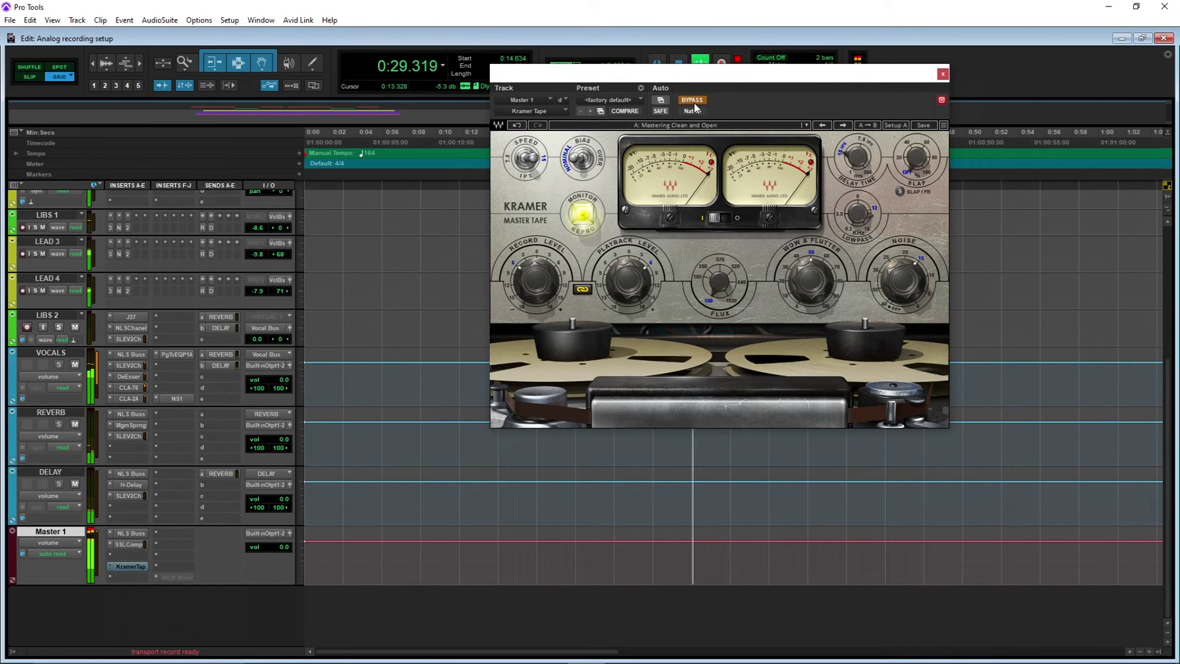
{"action": "left_click", "coordinate": [693, 100]}
Set Kramer Tape's record level to -14.4 on Master 1, then adjust its playback level unlinked from the record level
{"action": "mouse_move", "coordinate": [544, 279]}
{"action": "left_mouse_down"}
{"action": "mouse_move", "coordinate": [544, 324]}
{"action": "mouse_move", "coordinate": [544, 261]}
{"action": "mouse_move", "coordinate": [544, 356]}
{"action": "mouse_move", "coordinate": [541, 281]}
{"action": "left_mouse_up"}
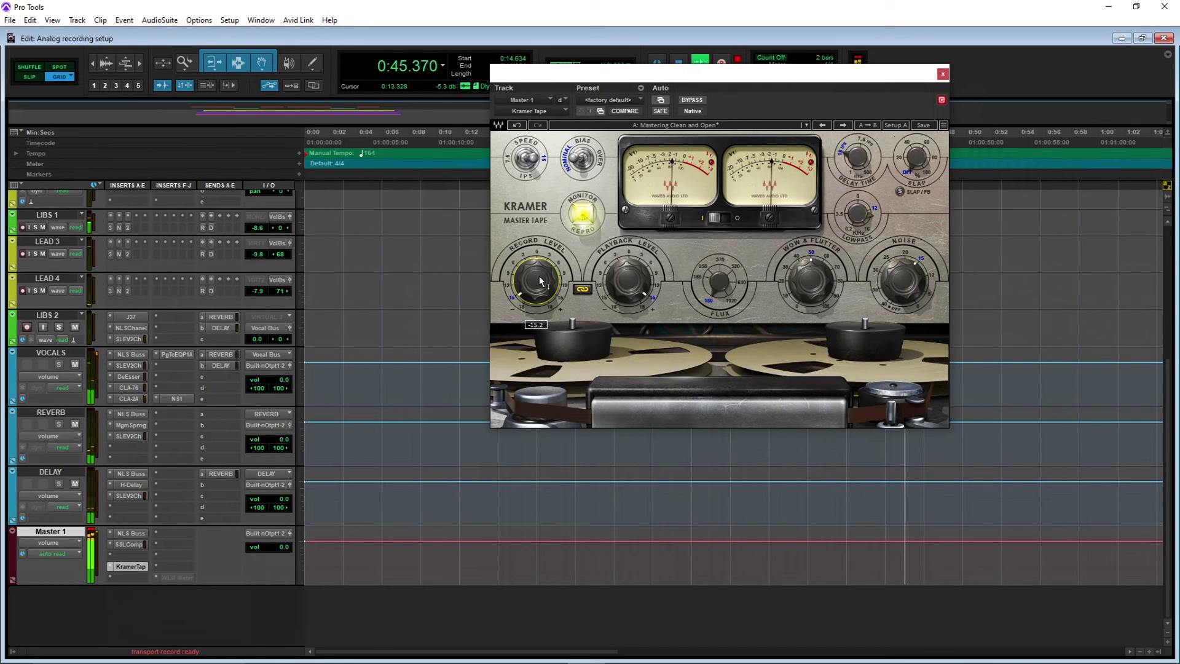
{"action": "left_click_drag", "start_coordinate": [541, 285], "coordinate": [541, 280]}
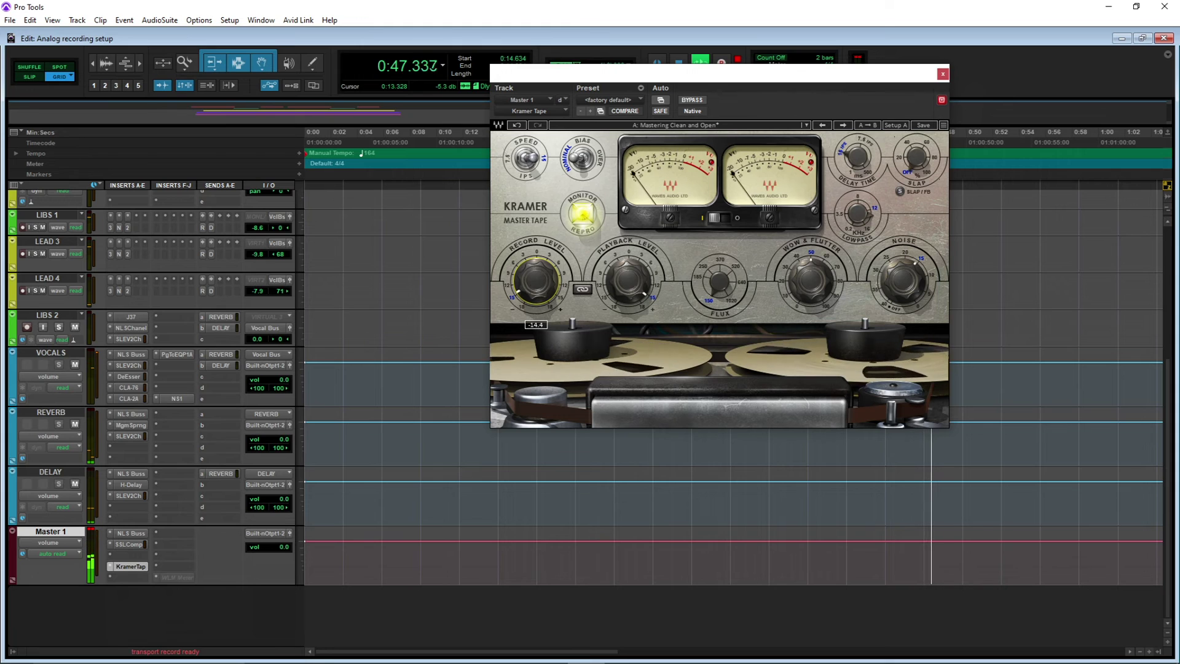
{"action": "mouse_move", "coordinate": [628, 281]}
{"action": "left_mouse_down"}
{"action": "mouse_move", "coordinate": [628, 257]}
{"action": "mouse_move", "coordinate": [649, 287]}
{"action": "left_mouse_up"}
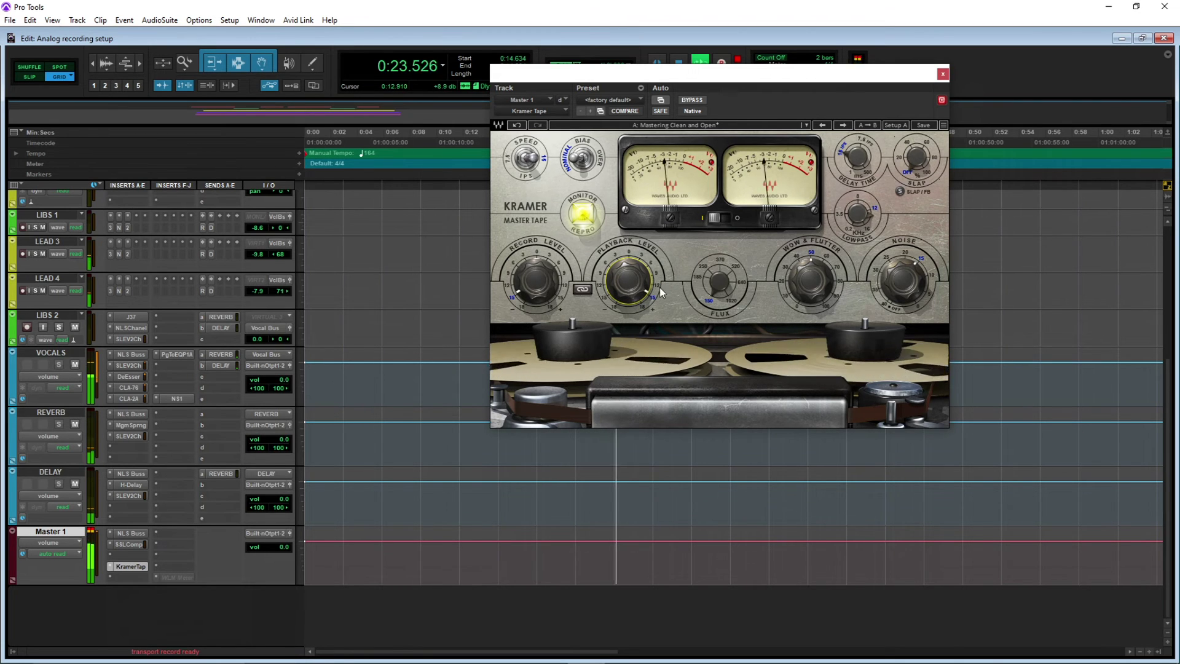
Fine-tune the playback level of Kramer Tape on Master 1 during playback
{"action": "mouse_move", "coordinate": [637, 291]}
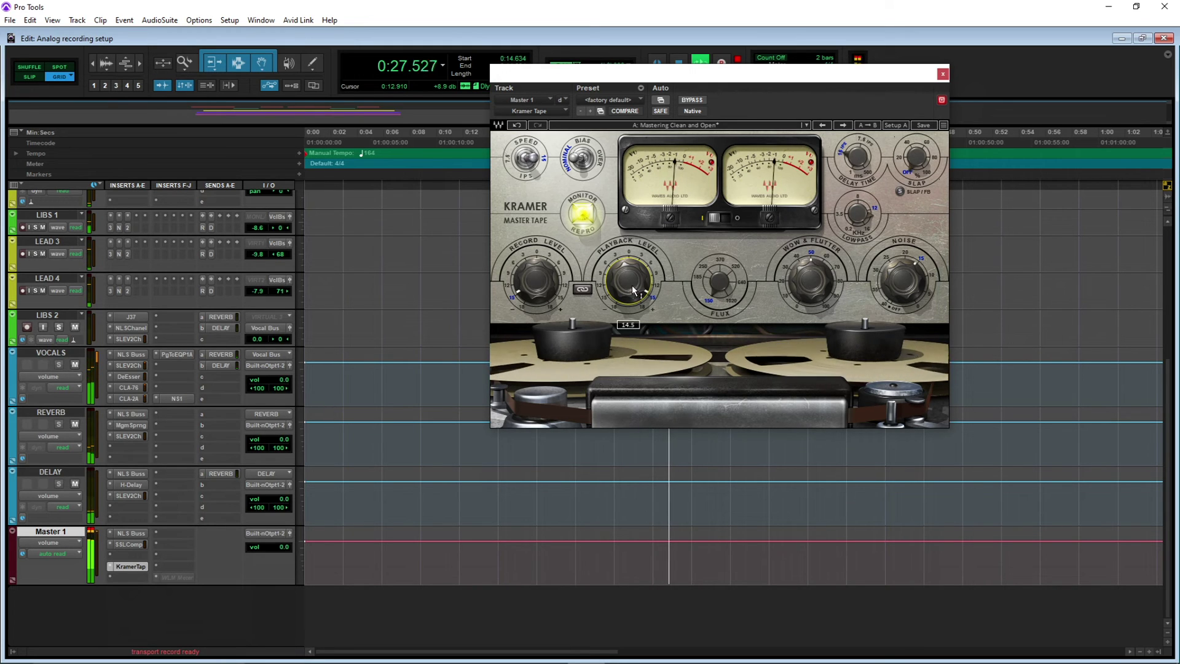
{"action": "left_click_drag", "start_coordinate": [634, 290], "coordinate": [634, 296]}
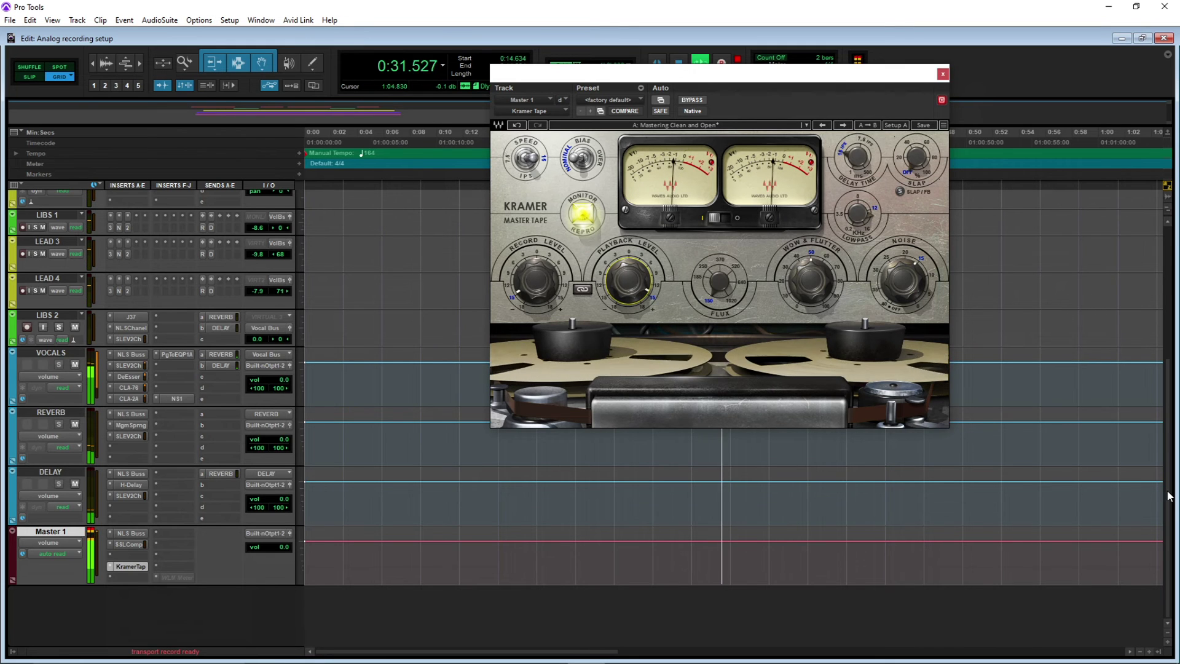
Set the BEAT clip's gain to -5.6 dB during playback, close Kramer Tape and stop playback
{"action": "scroll", "coordinate": [1168, 430], "scroll_direction": "up", "scroll_amount": 5}
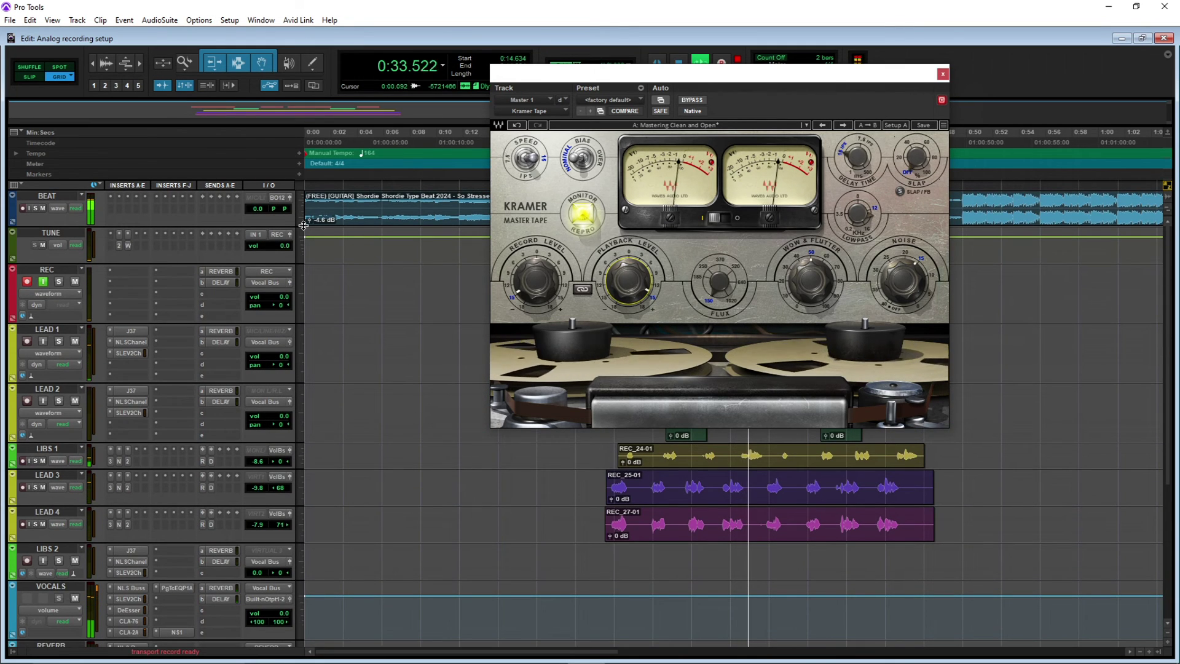
{"action": "left_click", "coordinate": [310, 221]}
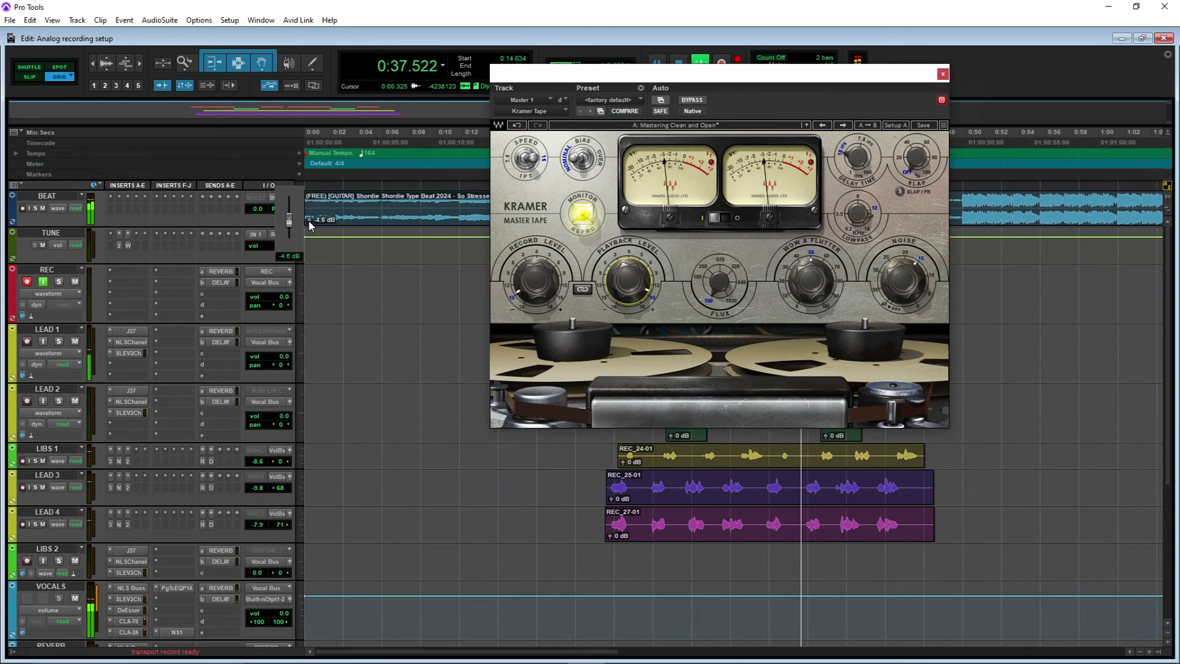
{"action": "scroll", "coordinate": [311, 226], "scroll_direction": "down", "scroll_amount": 4}
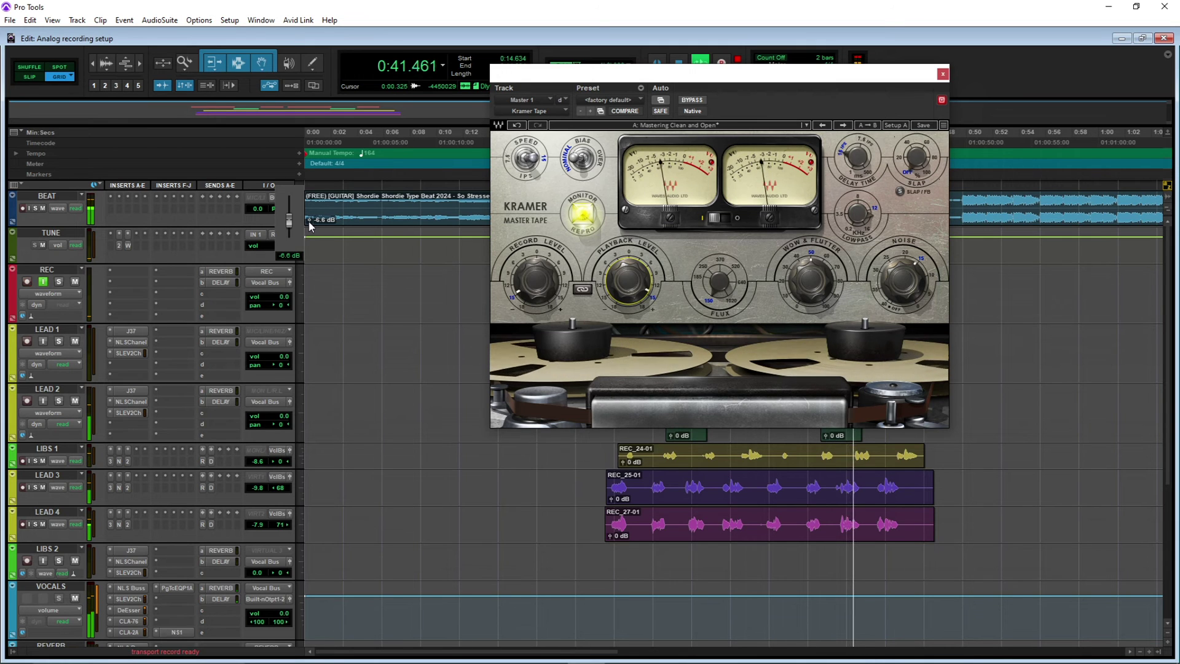
{"action": "scroll", "coordinate": [310, 226], "scroll_direction": "up", "scroll_amount": 2}
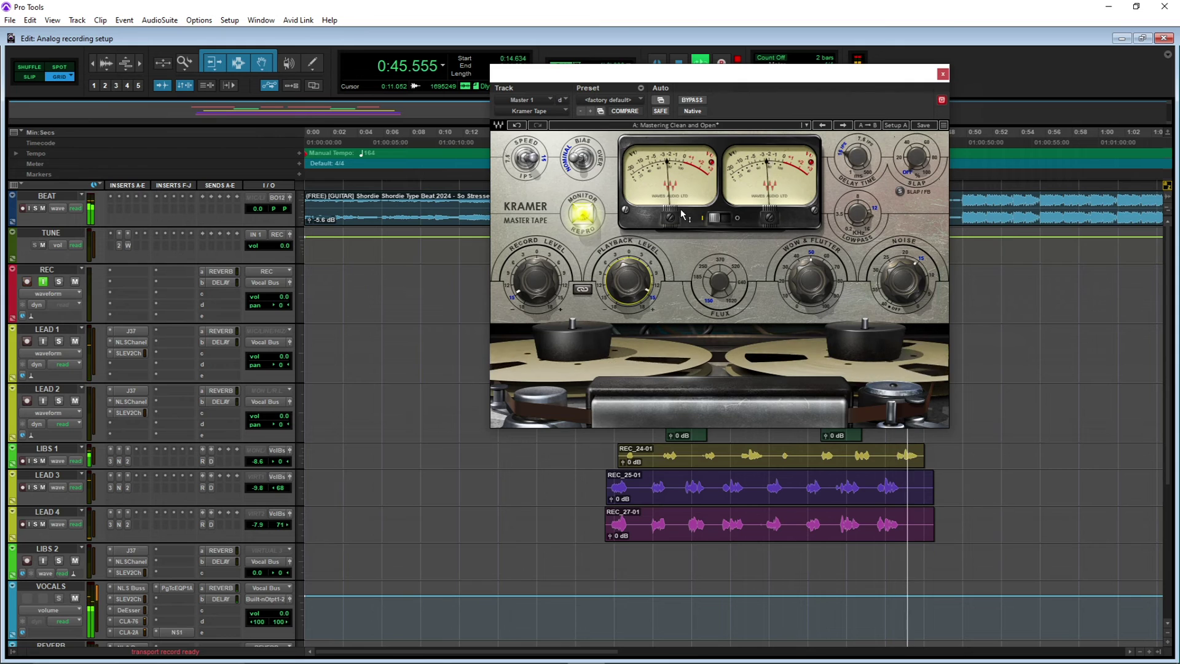
{"action": "left_click", "coordinate": [944, 75]}
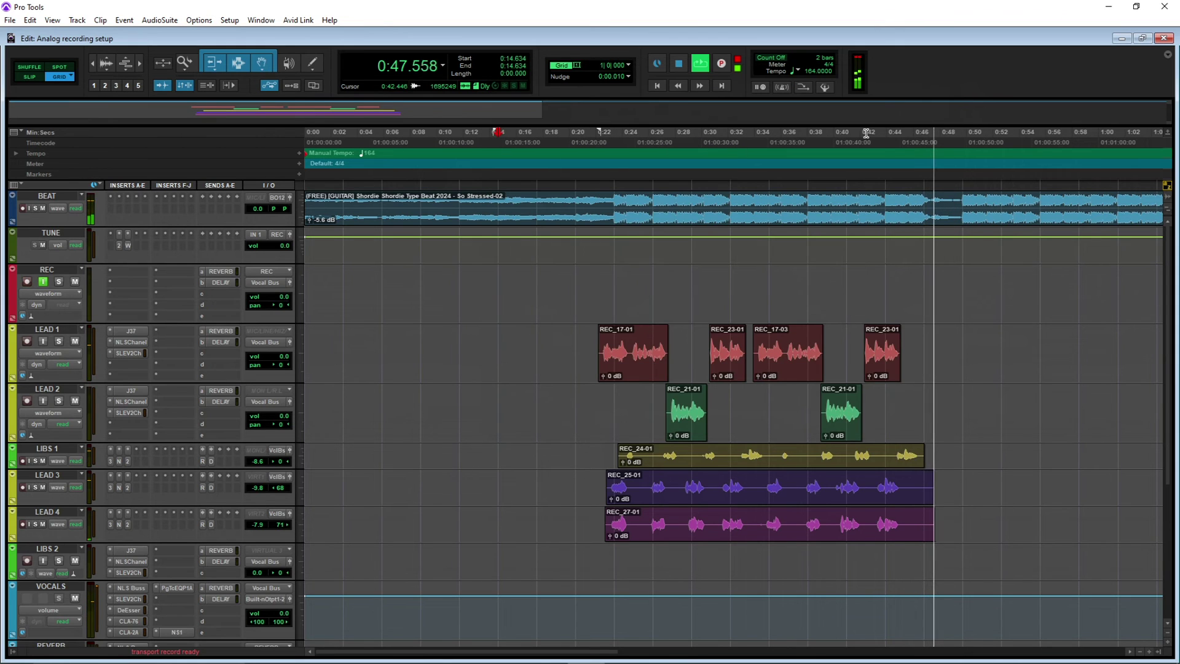
{"action": "key", "text": "space"}
Open Master 1's NLS Buss and SSLComp inserts in turn to review their settings
{"action": "left_click_drag", "start_coordinate": [1171, 316], "coordinate": [1162, 435]}
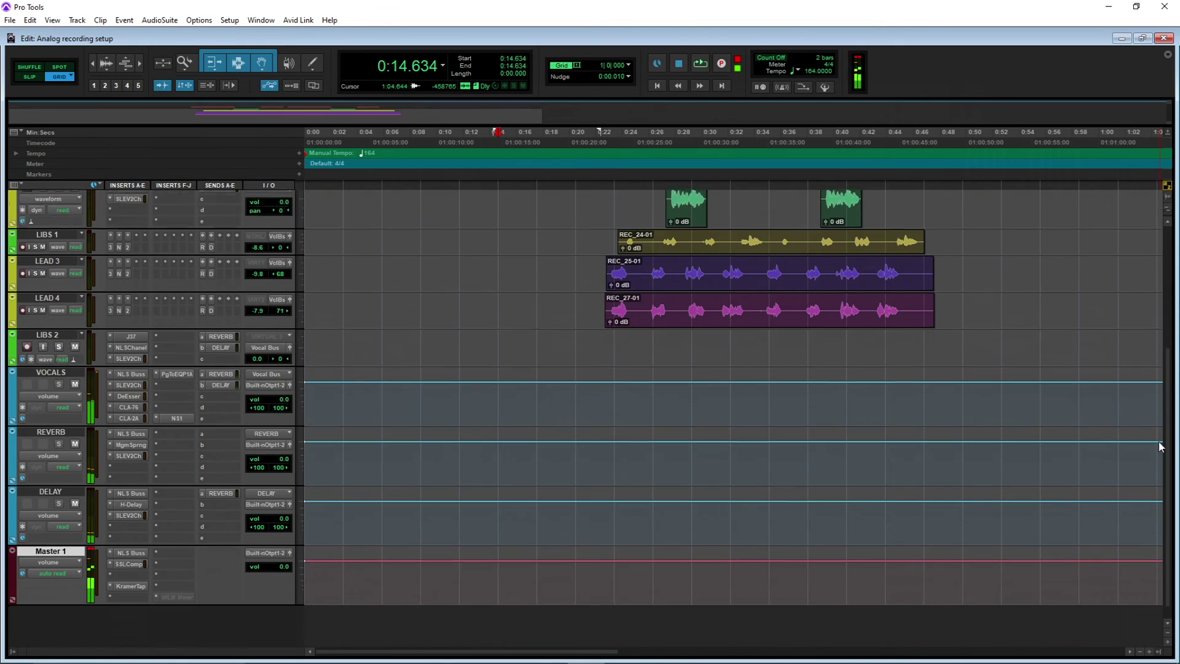
{"action": "left_click", "coordinate": [132, 533]}
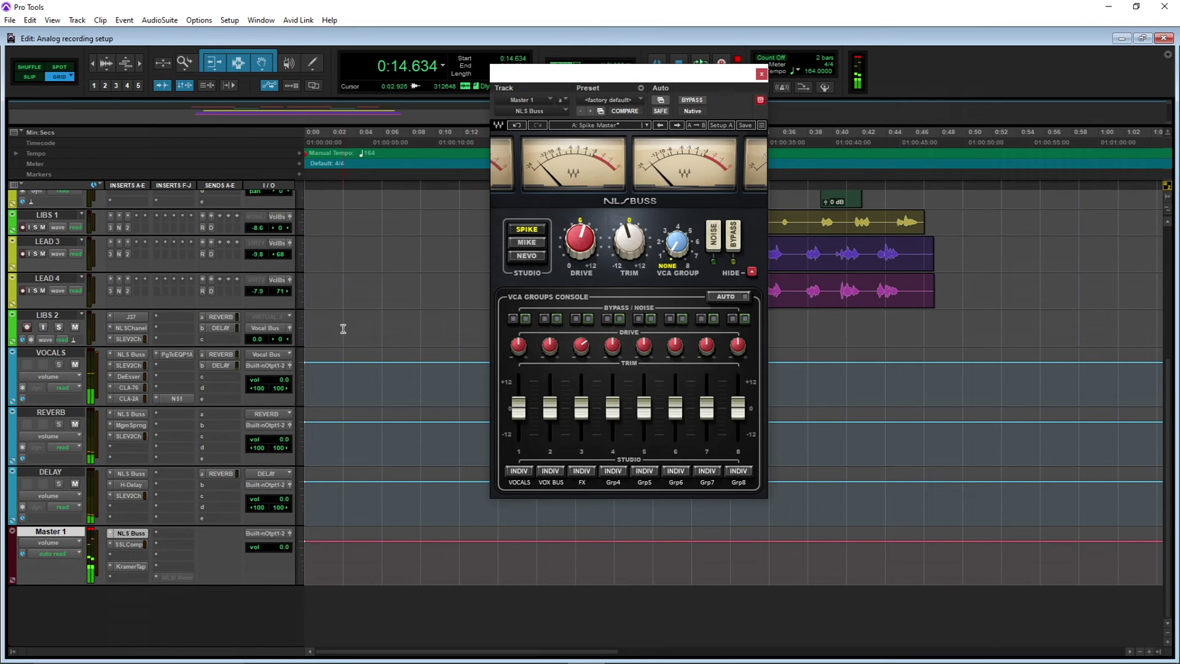
{"action": "left_click", "coordinate": [128, 544]}
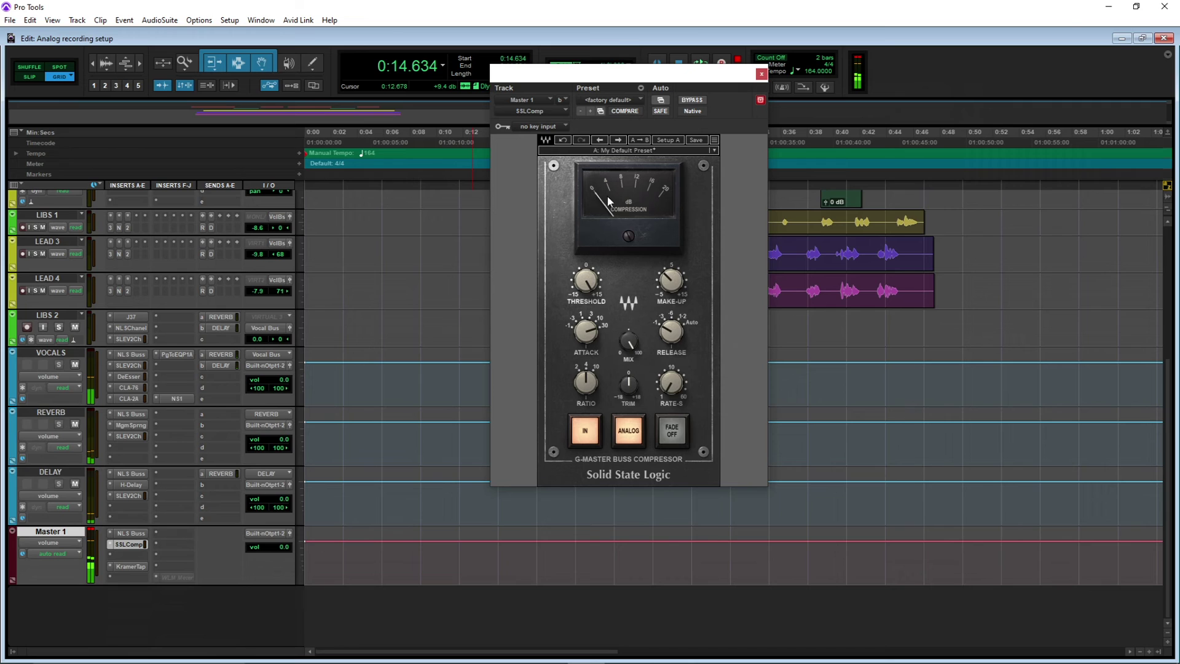
{"action": "mouse_move", "coordinate": [671, 280]}
Adjust Kramer Tape's noise, wow and flutter, and delay time on Master 1 while playing from 0:14.634
{"action": "left_click", "coordinate": [130, 566]}
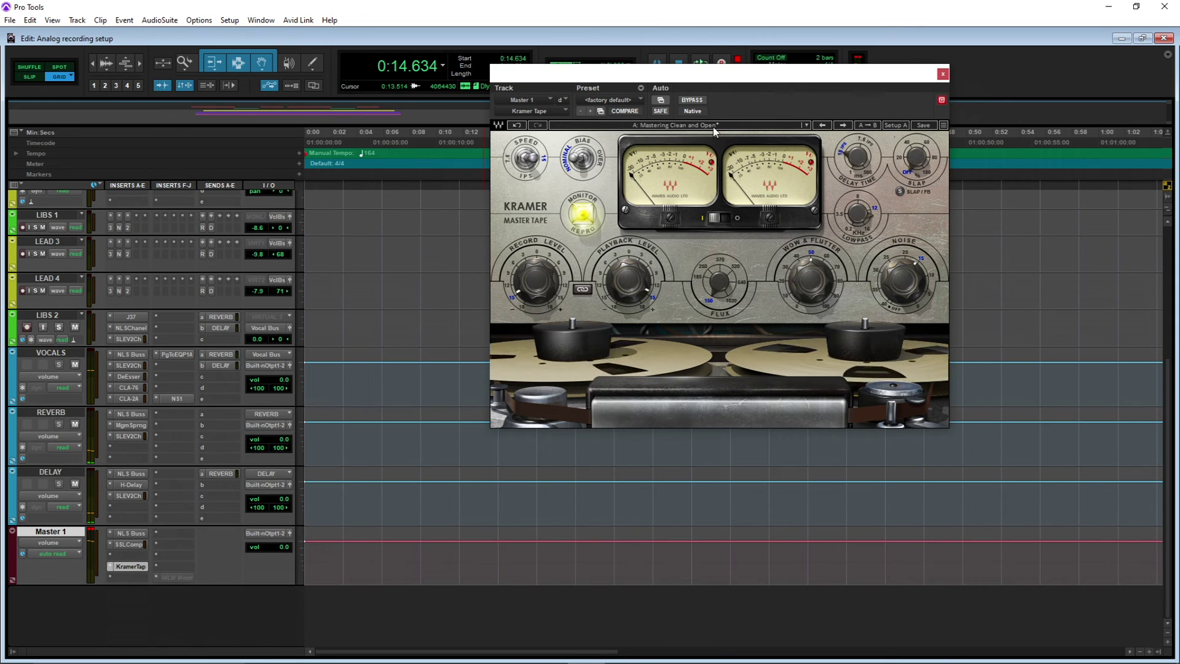
{"action": "key", "text": "space"}
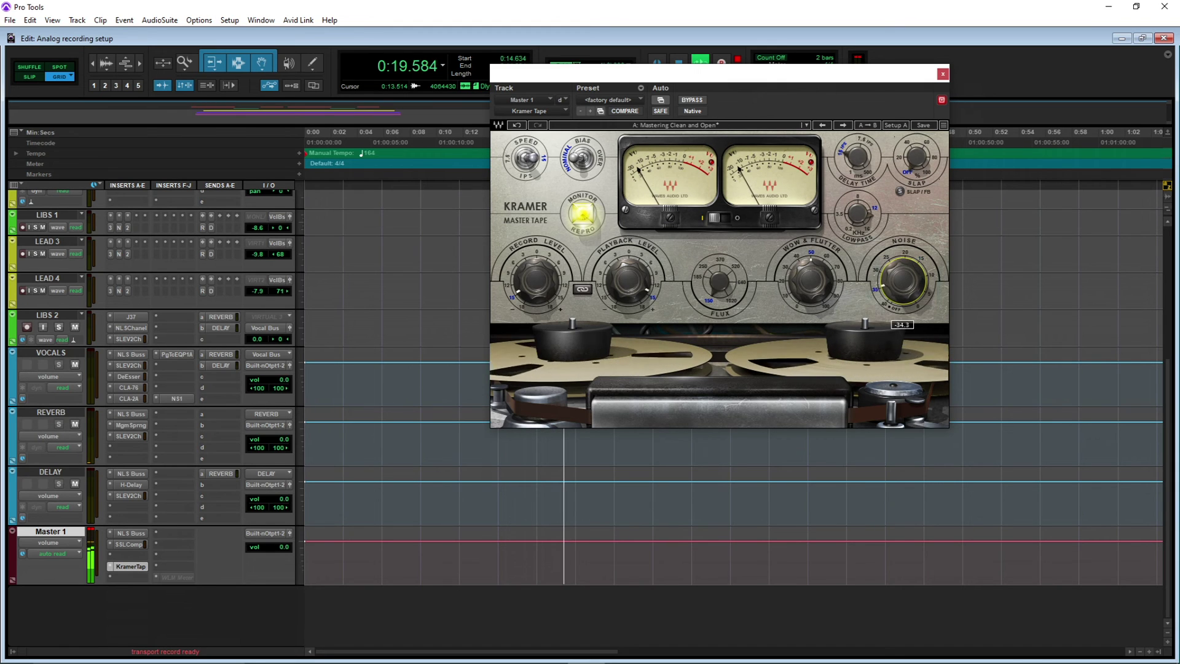
{"action": "left_click_drag", "start_coordinate": [904, 292], "coordinate": [904, 321]}
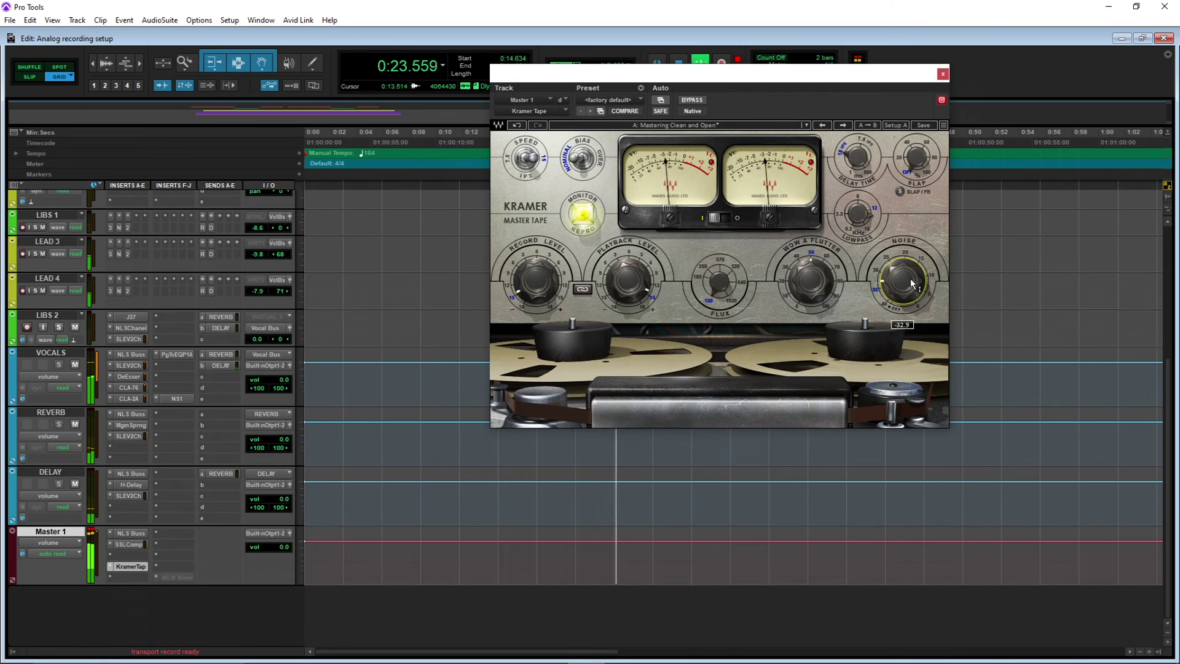
{"action": "left_click_drag", "start_coordinate": [810, 281], "coordinate": [810, 318]}
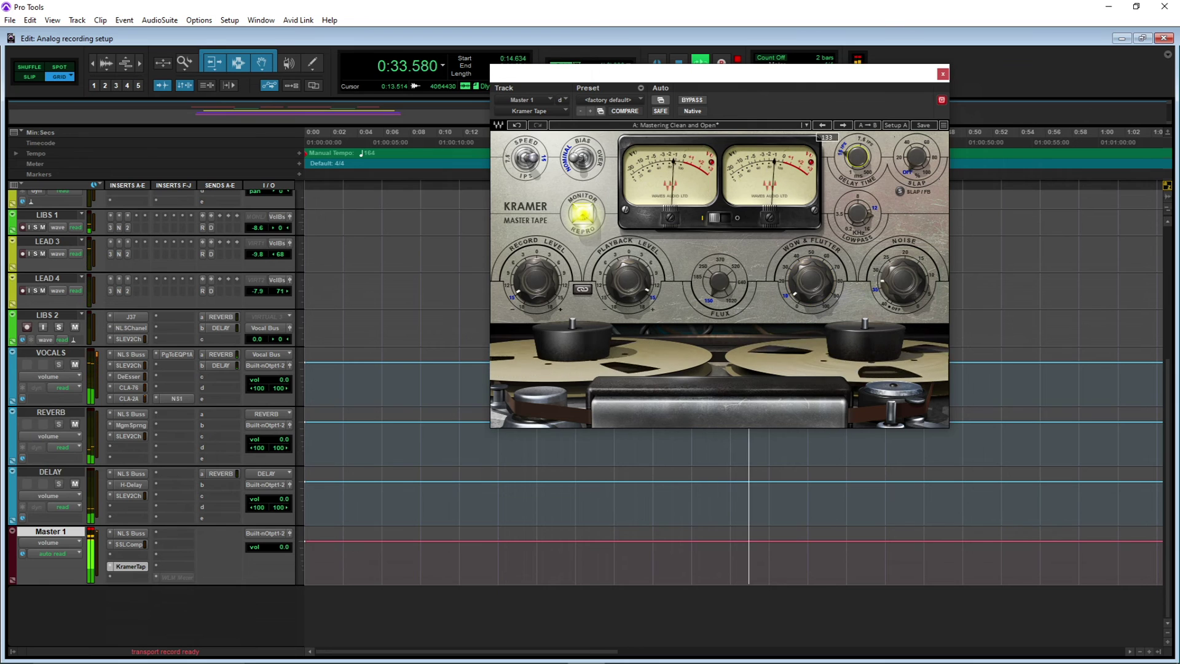
{"action": "left_click", "coordinate": [869, 158]}
{"action": "left_click_drag", "start_coordinate": [861, 163], "coordinate": [860, 159]}
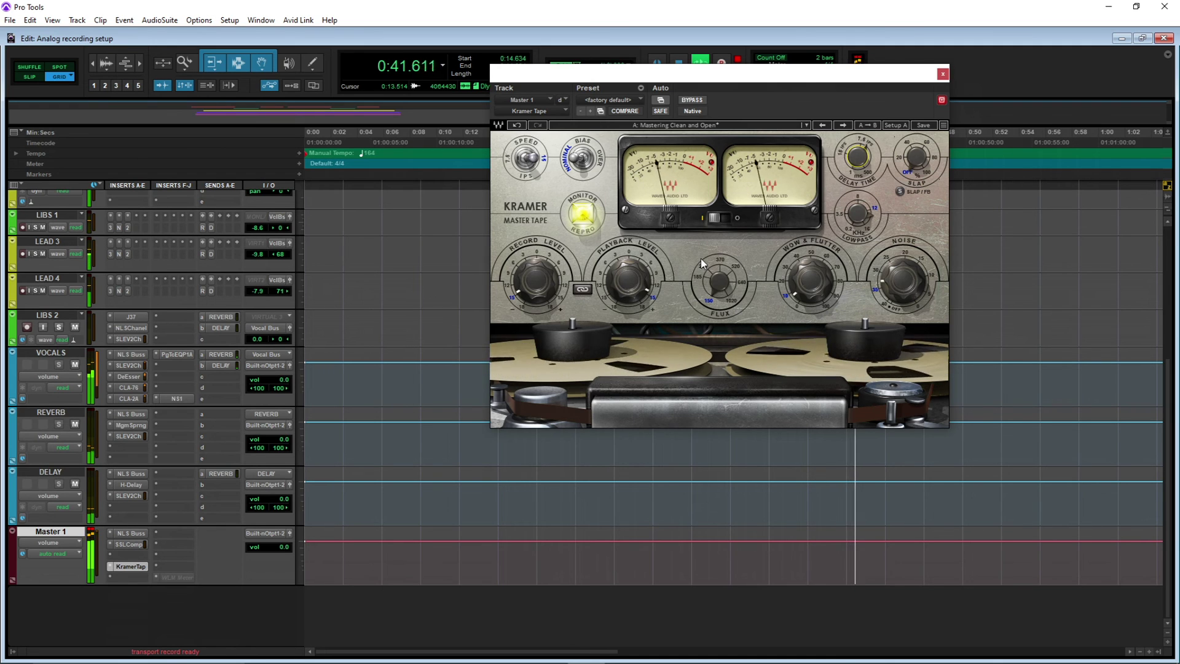
Lower the drive of Master 1's NLS Buss during playback and set its trim to 0
{"action": "left_click", "coordinate": [127, 536]}
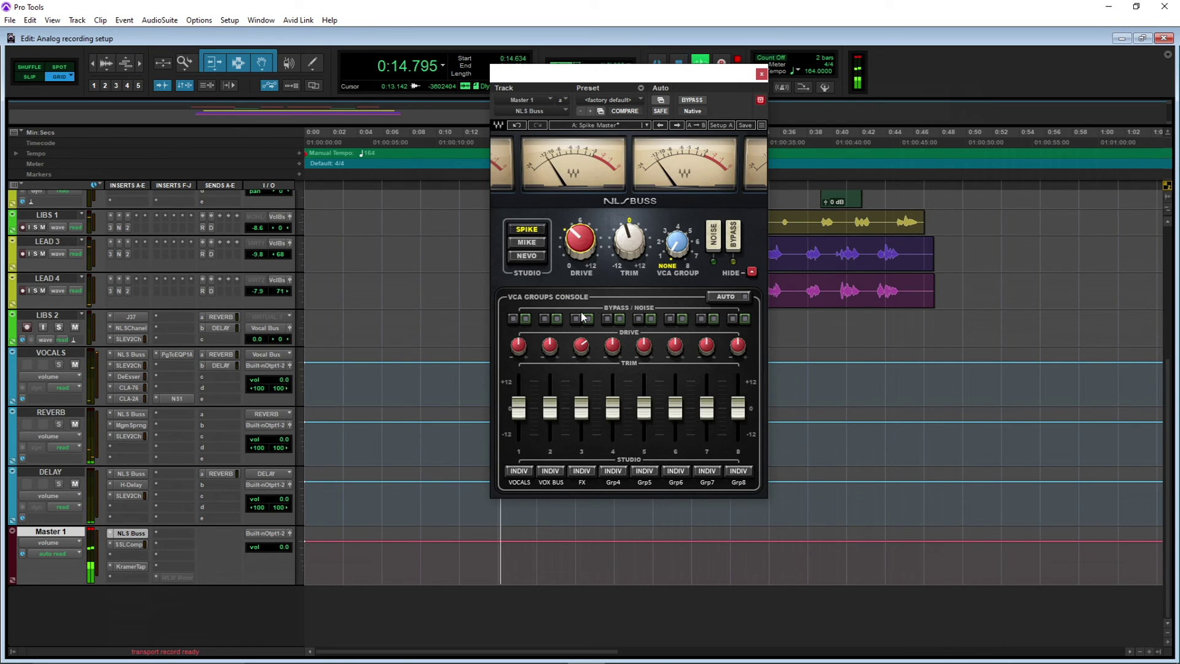
{"action": "left_click_drag", "start_coordinate": [626, 246], "coordinate": [626, 242]}
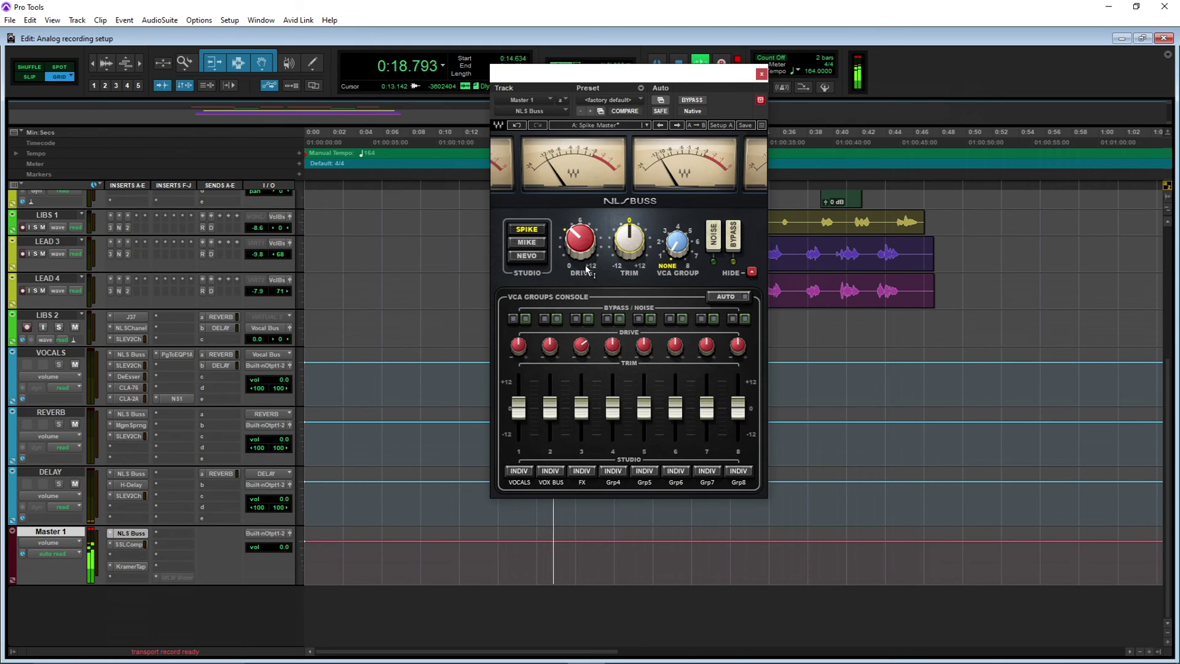
{"action": "mouse_move", "coordinate": [580, 253]}
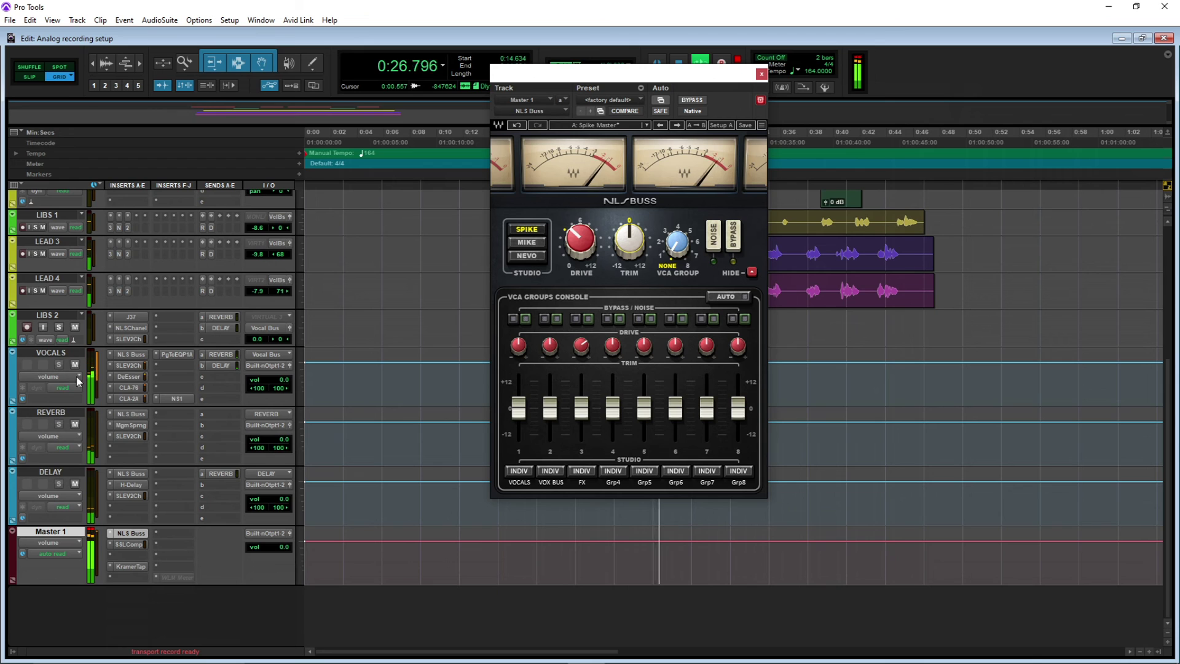
Compare the mix with all Master 1 inserts bypassed and engaged, then close NLS Buss and stop playback
{"action": "left_click", "coordinate": [136, 532], "text": "ctrl"}
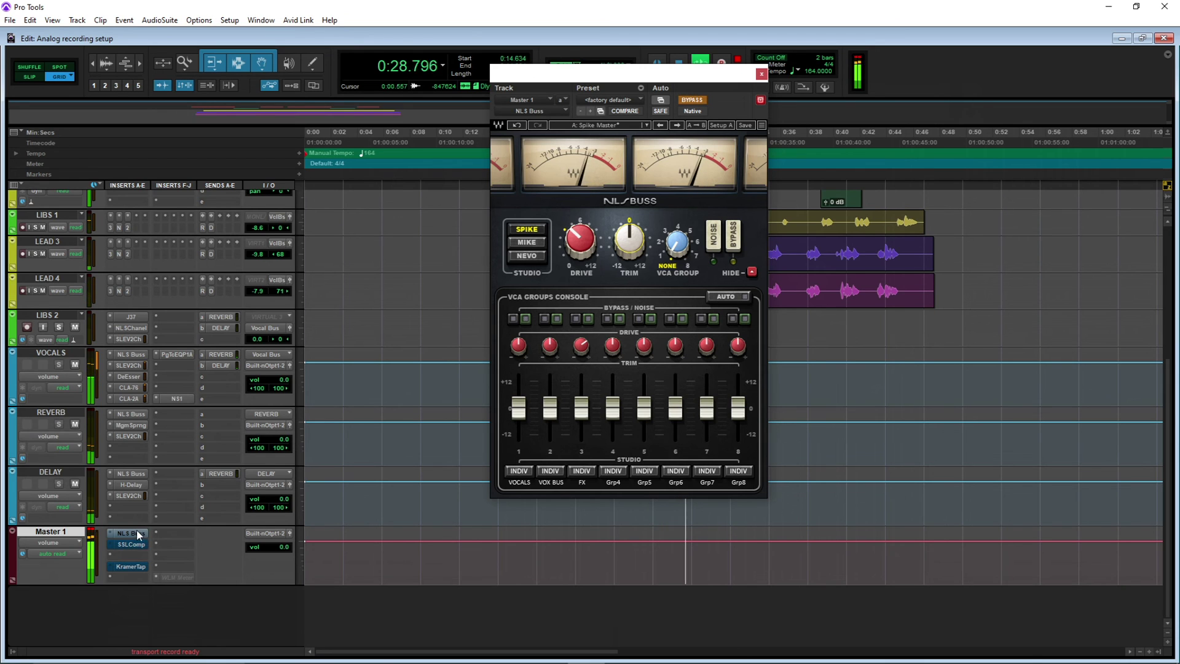
{"action": "left_click", "coordinate": [137, 533], "text": "ctrl"}
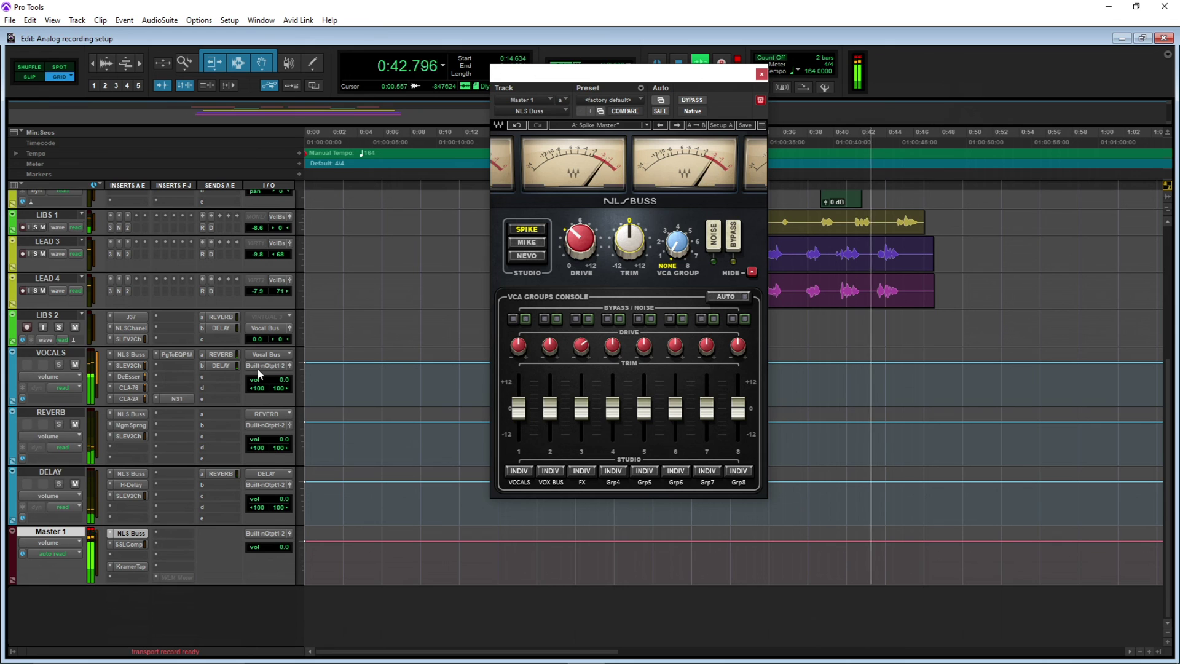
{"action": "left_click", "coordinate": [762, 75]}
{"action": "left_click_drag", "start_coordinate": [1170, 380], "coordinate": [1154, 275]}
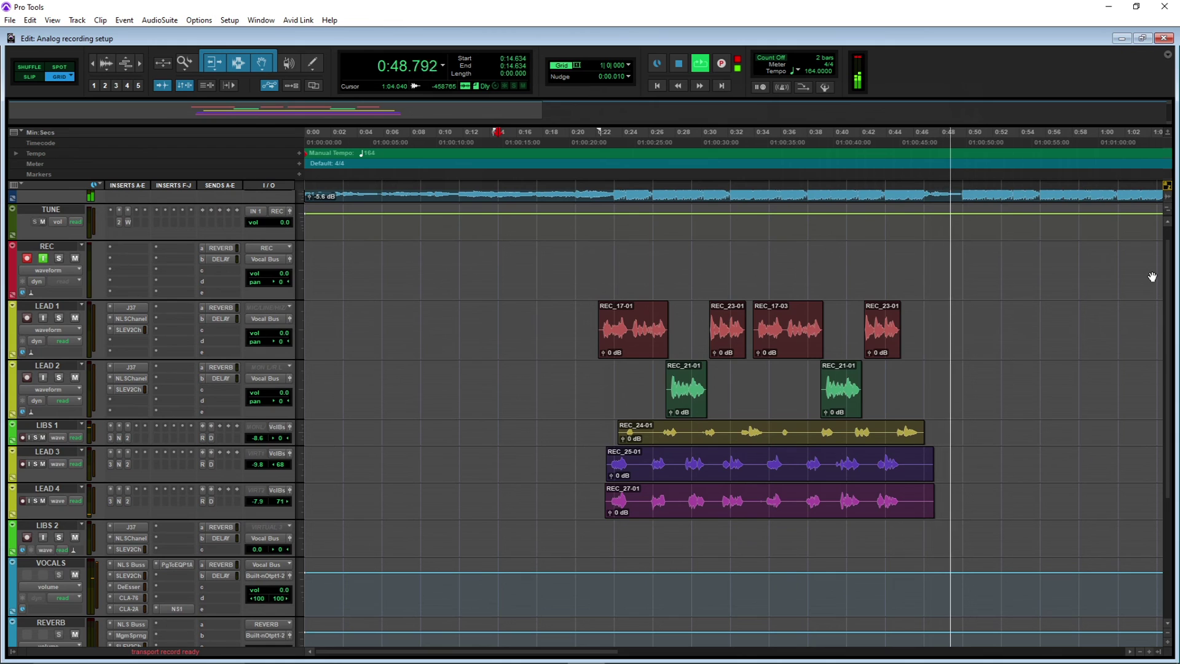
{"action": "key", "text": "space"}
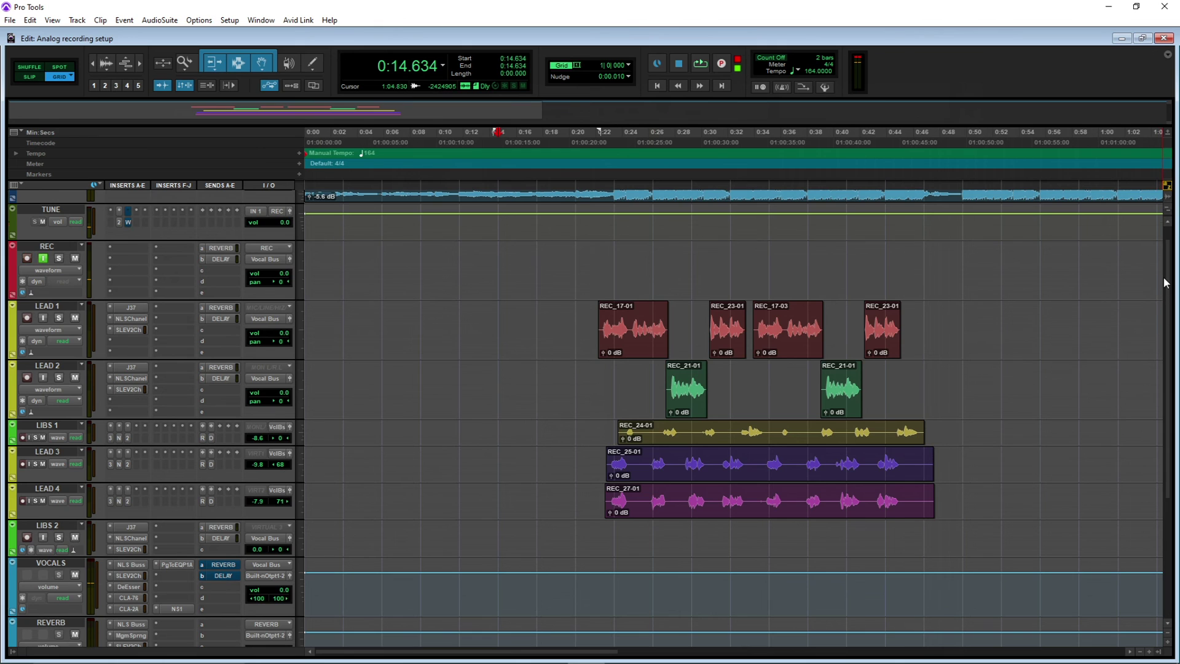
Open LEAD 1's J37, NLS Channel and SSL EV2 Channel inserts in turn to review their settings, then close the plug-in window
{"action": "scroll", "coordinate": [1155, 308], "scroll_direction": "down", "scroll_amount": 5}
{"action": "scroll", "coordinate": [1148, 332], "scroll_direction": "up", "scroll_amount": 4}
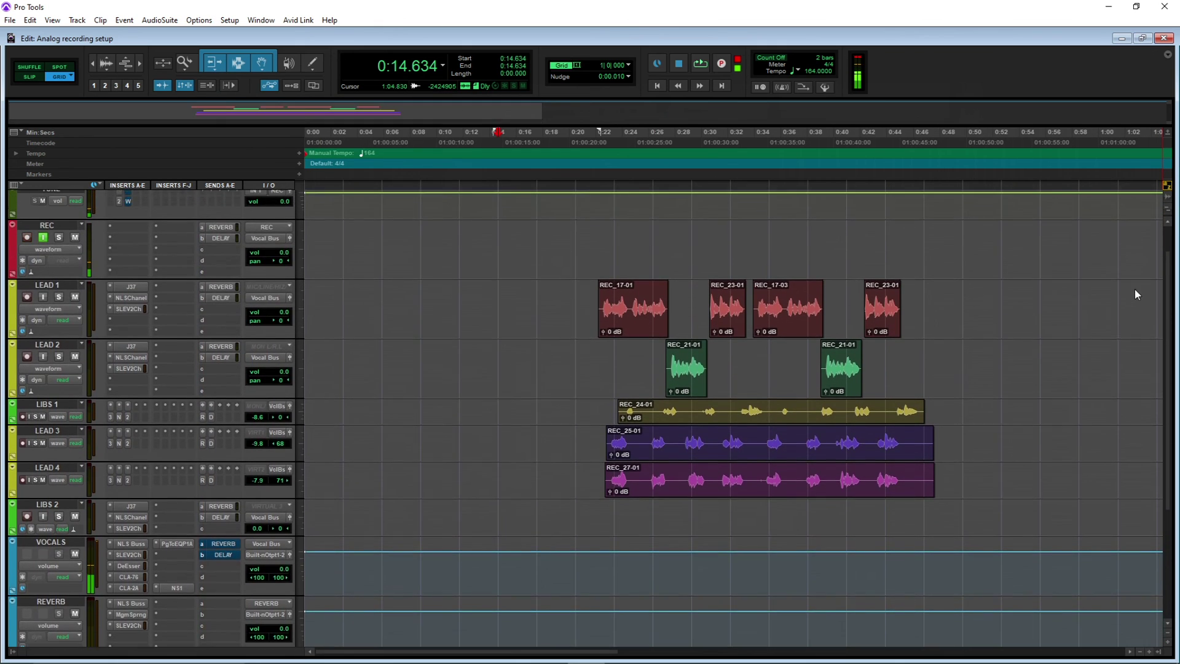
{"action": "scroll", "coordinate": [1136, 277], "scroll_direction": "up", "scroll_amount": 2}
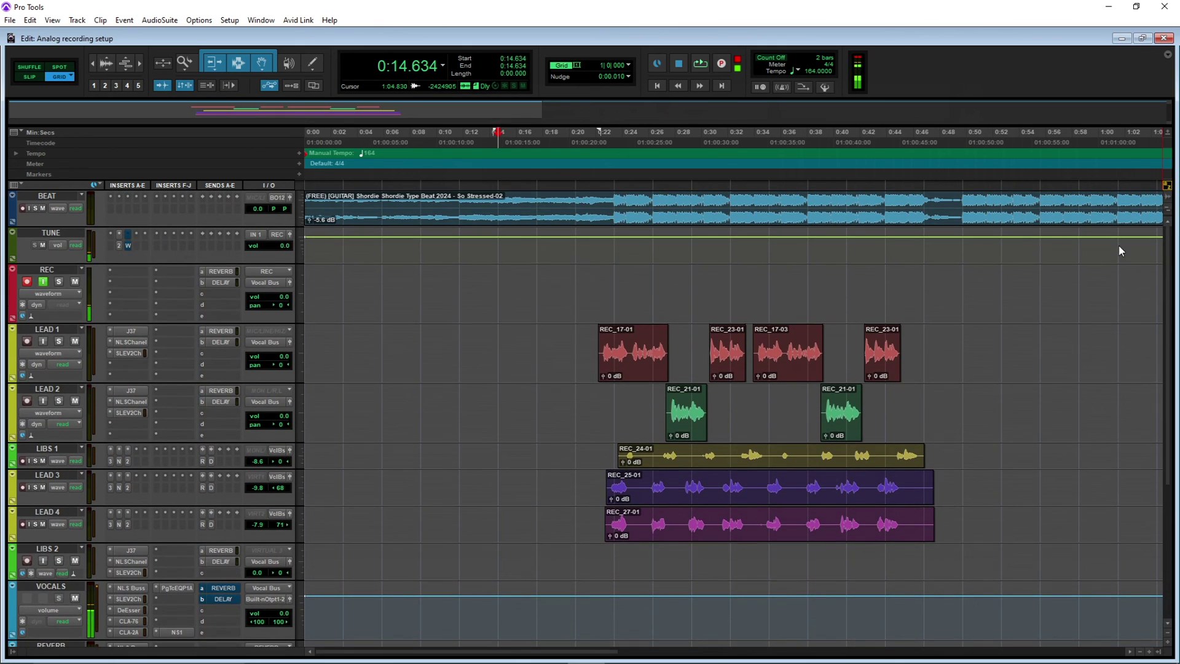
{"action": "left_click", "coordinate": [130, 332]}
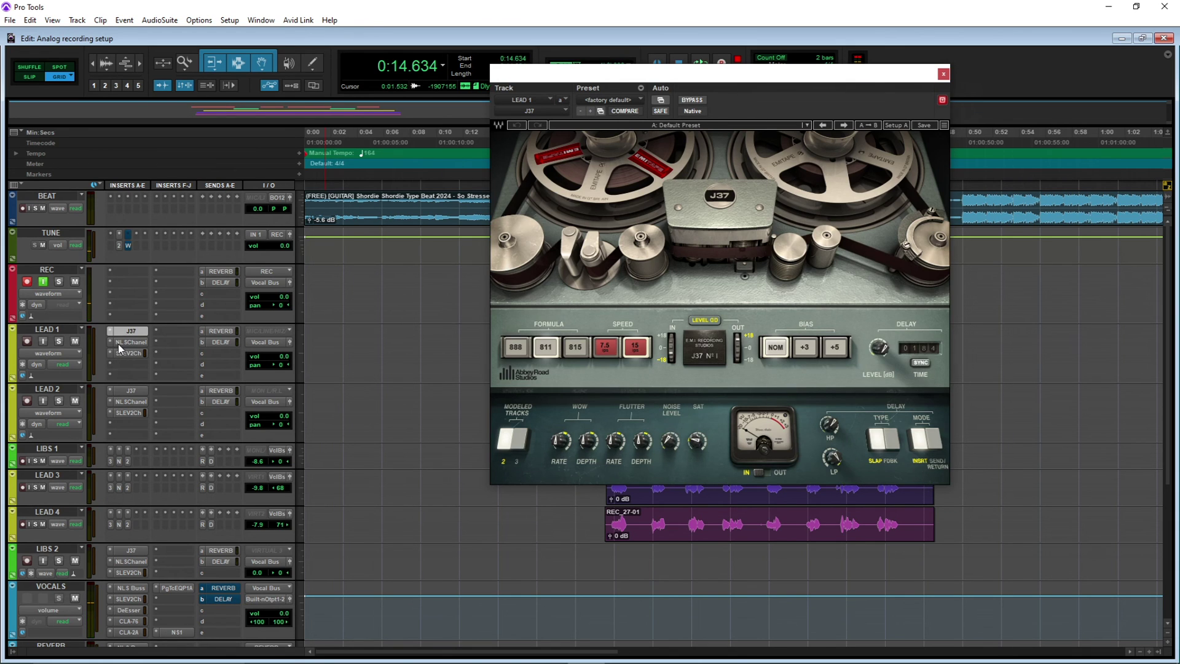
{"action": "left_click", "coordinate": [120, 343]}
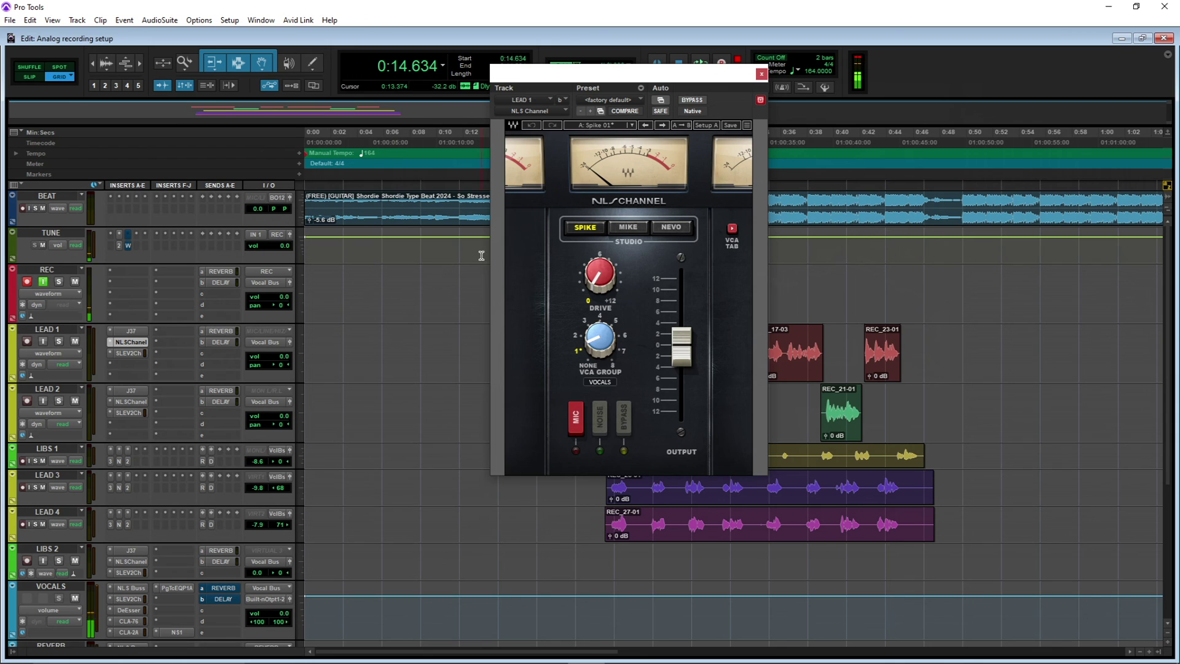
{"action": "left_click", "coordinate": [128, 352]}
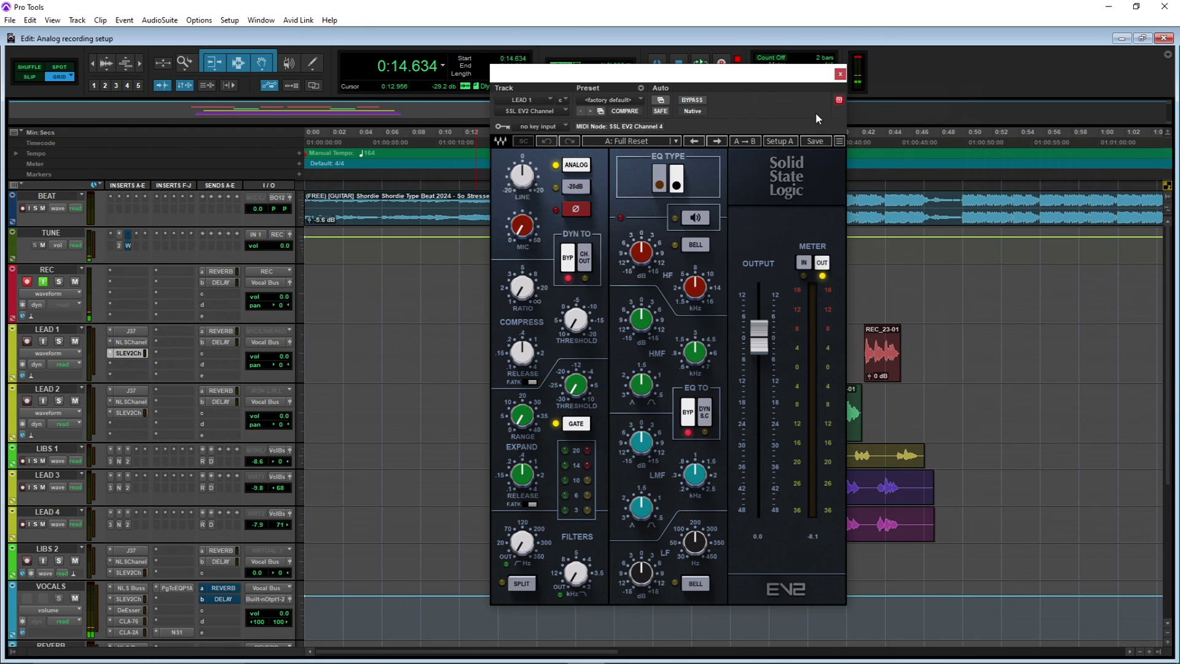
{"action": "left_click", "coordinate": [839, 75]}
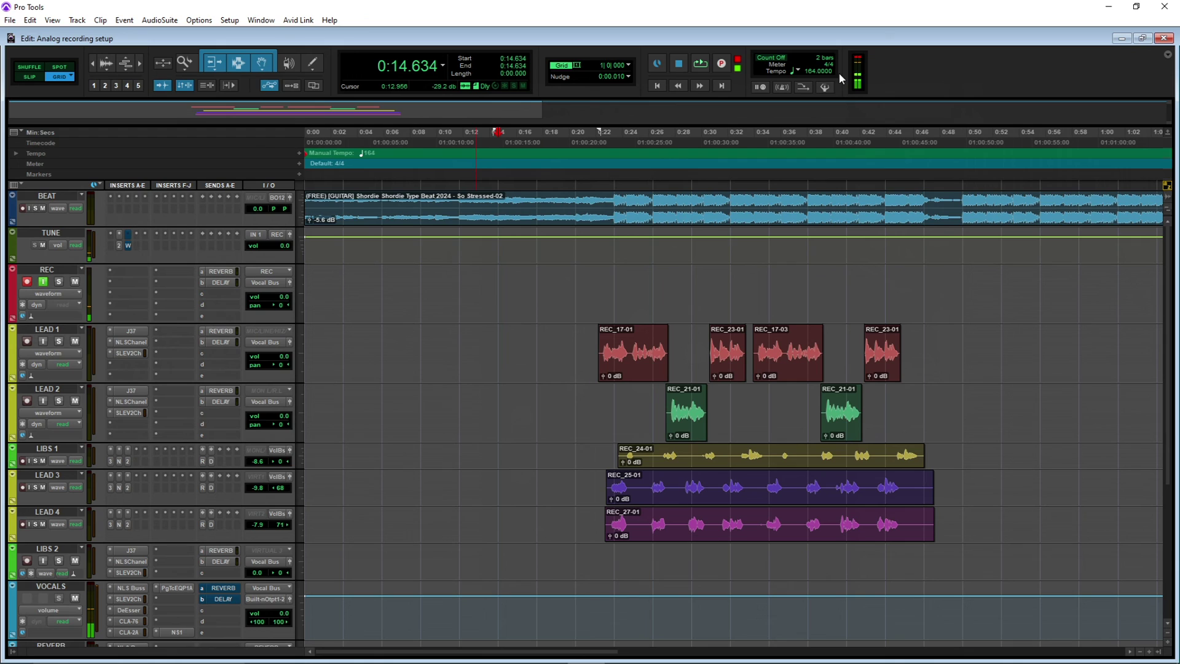